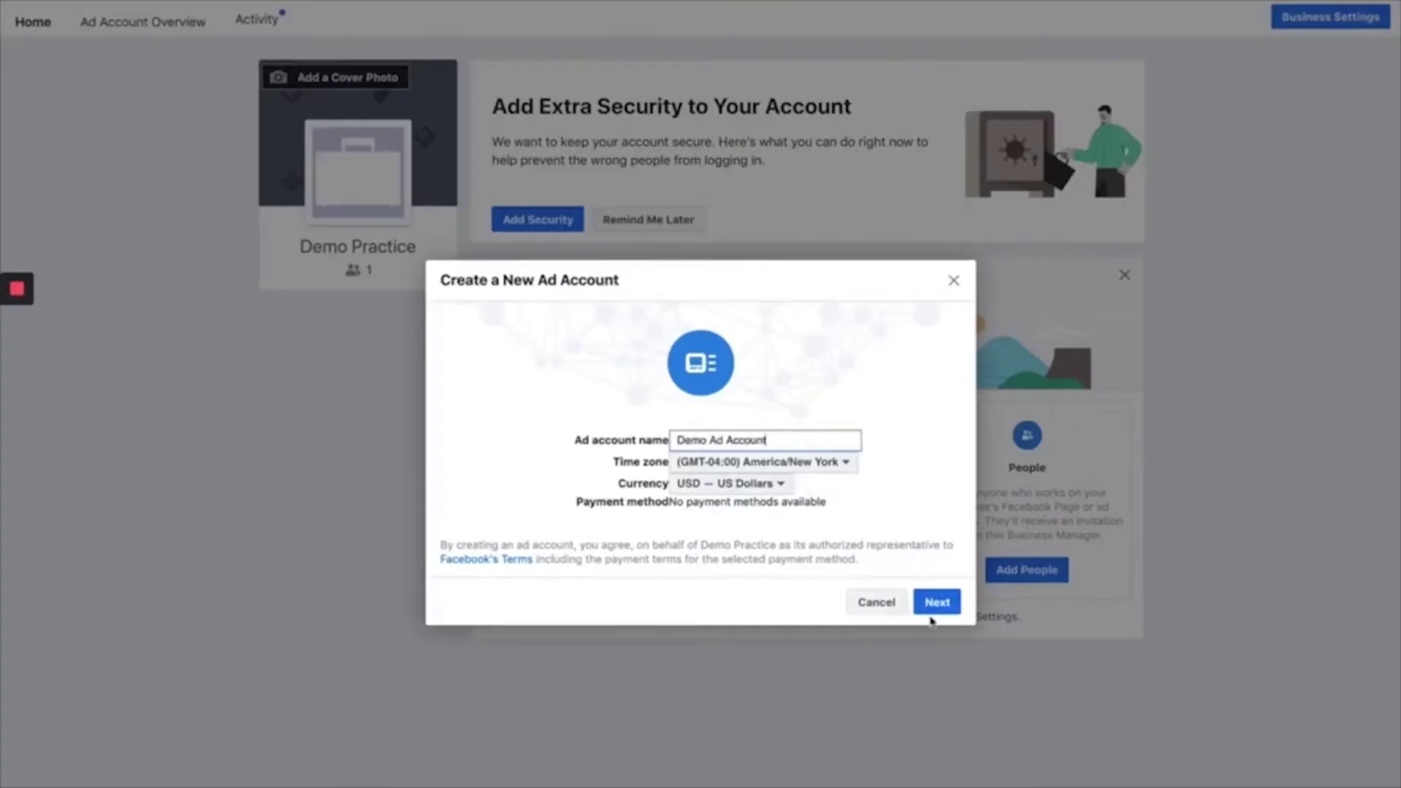
- Advance the Demo Ad Account setup to the 'Who Will This Ad Account Be Used For' step
{"action": "left_click", "coordinate": [934, 605]}
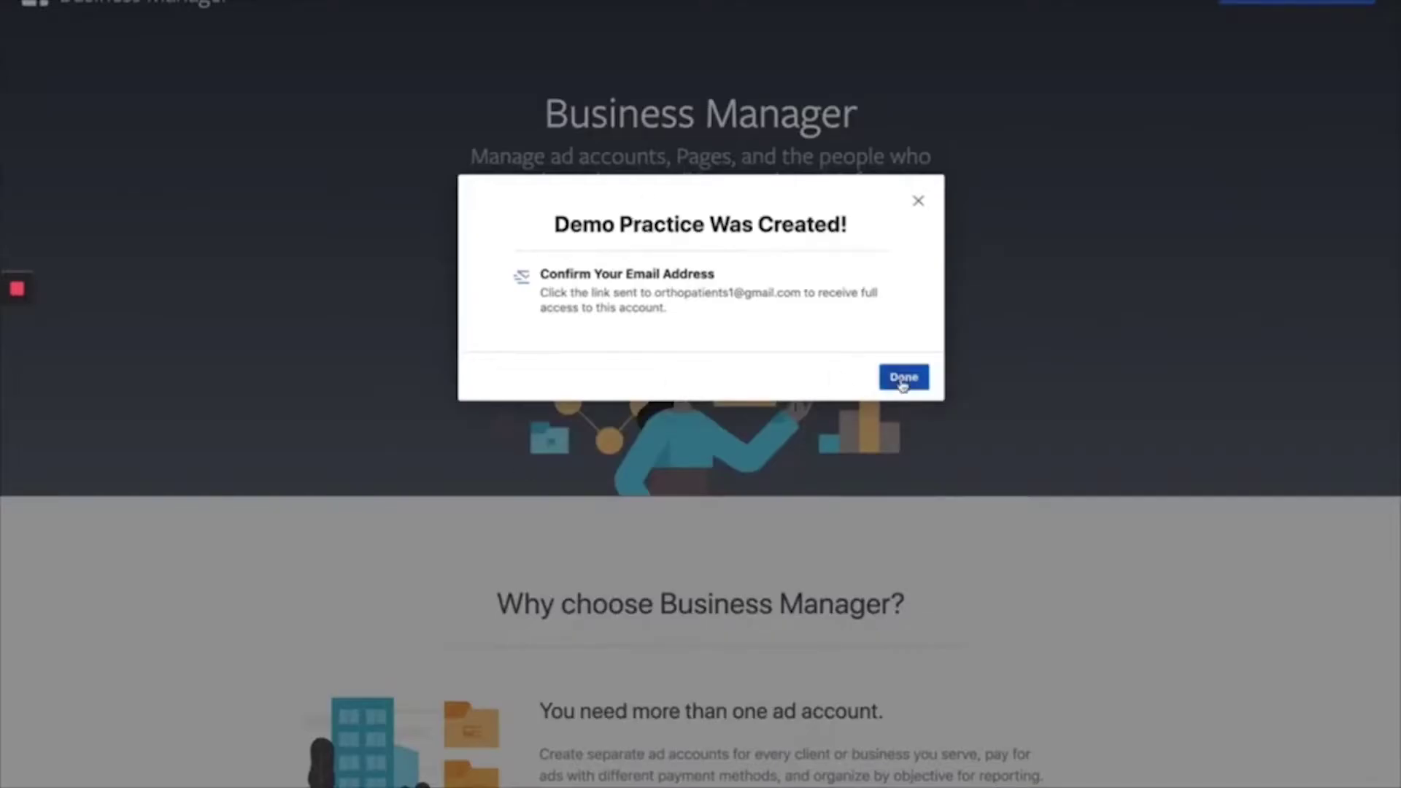
- Submit the Demo Practice business details, with country United States, address and phone
{"action": "left_click", "coordinate": [903, 378]}
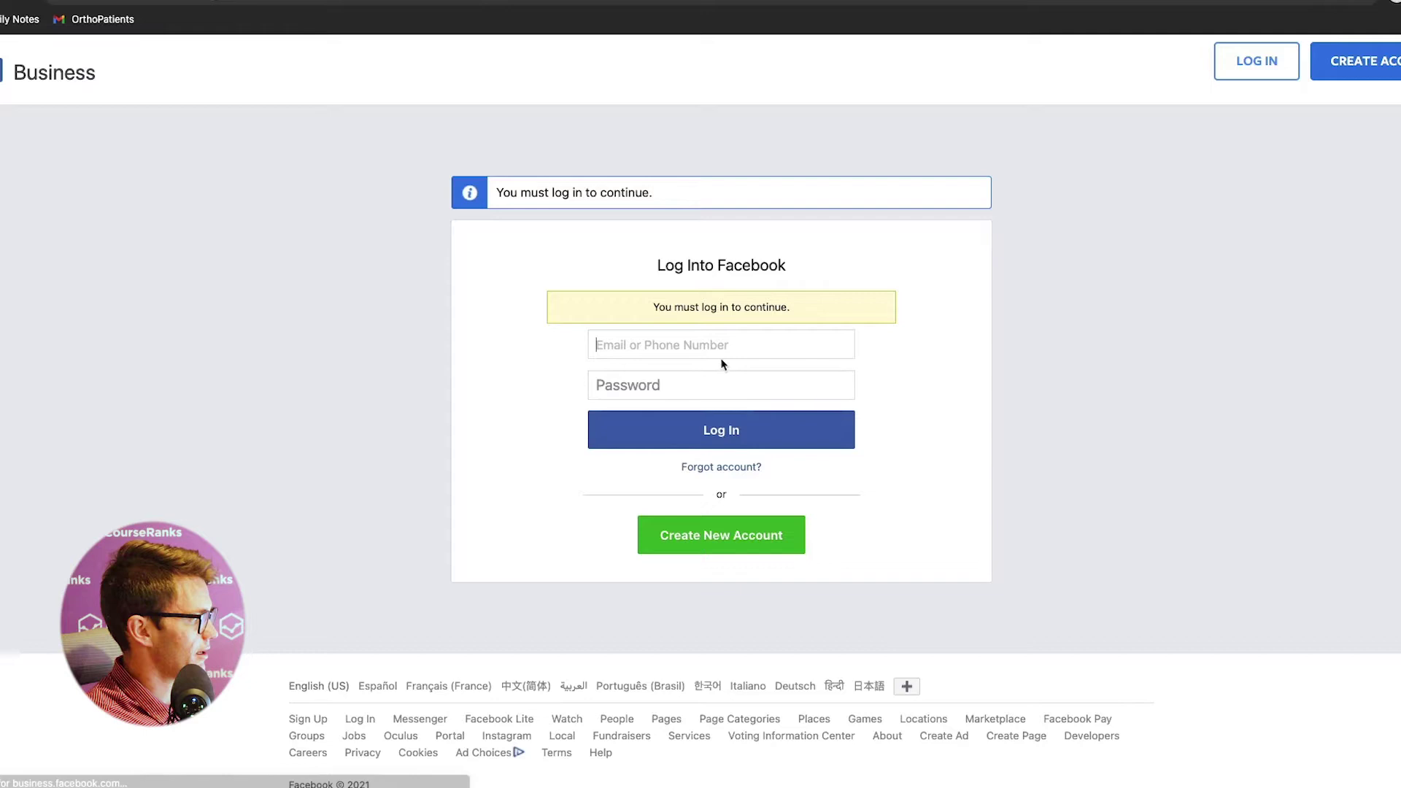
- Go to the Facebook login page to sign back in
{"action": "left_click", "coordinate": [724, 361]}
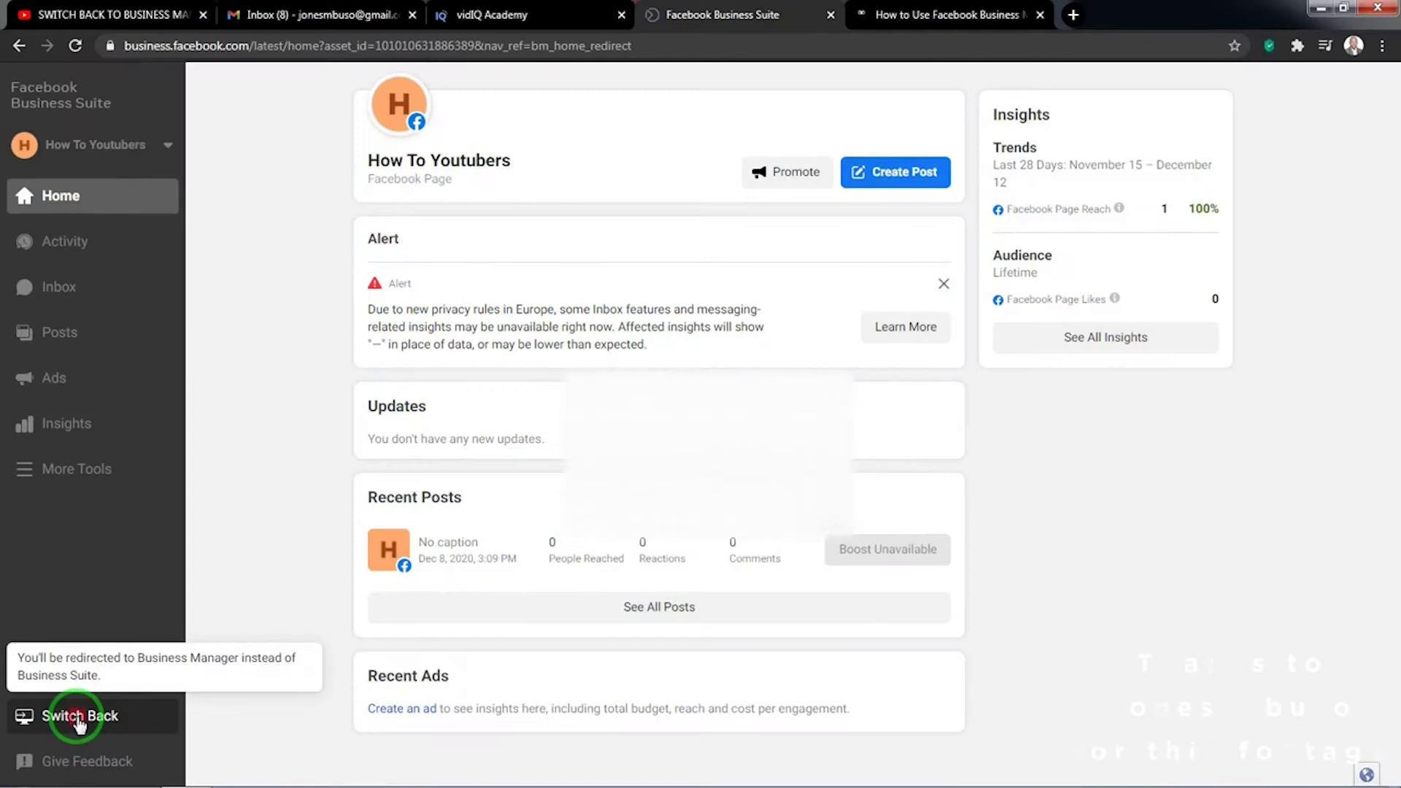
- Switch back to Business Manager, leaving feedback 'WOULD LOVE THIS' under Insights > Trends
{"action": "left_click", "coordinate": [78, 719]}
{"action": "left_click", "coordinate": [910, 406]}
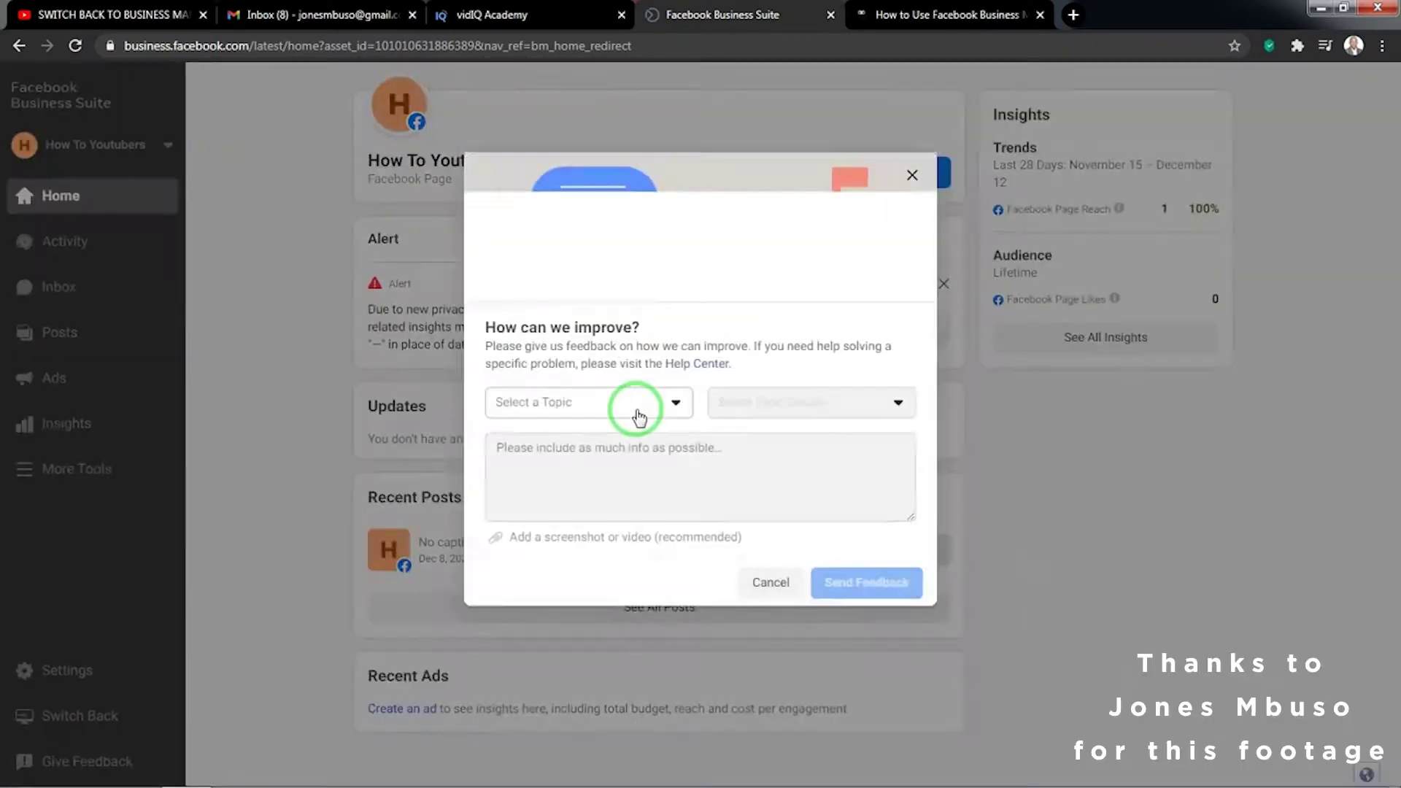
{"action": "left_click", "coordinate": [639, 417]}
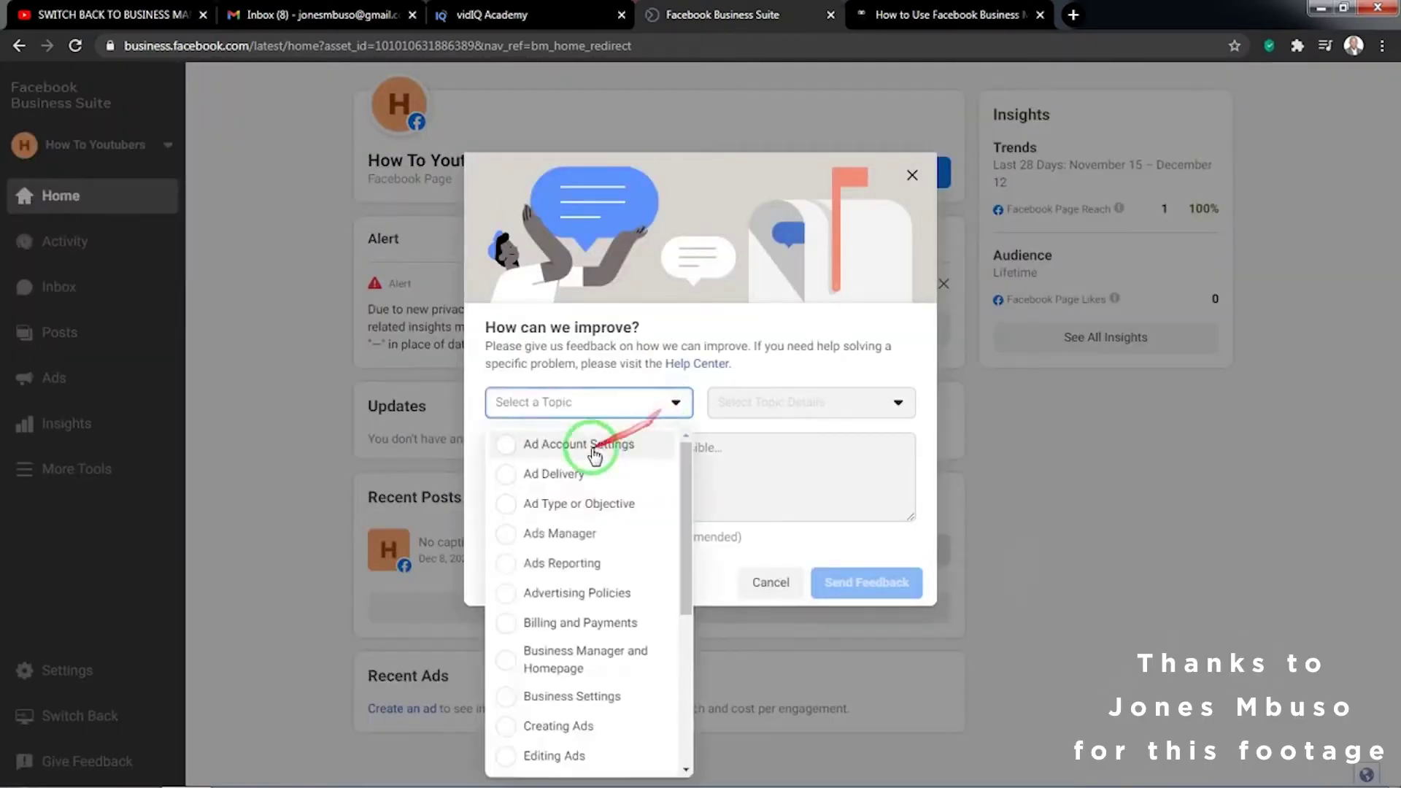
{"action": "scroll", "coordinate": [525, 554], "scroll_direction": "down", "scroll_amount": 3}
{"action": "left_click", "coordinate": [510, 613]}
{"action": "left_click", "coordinate": [778, 411]}
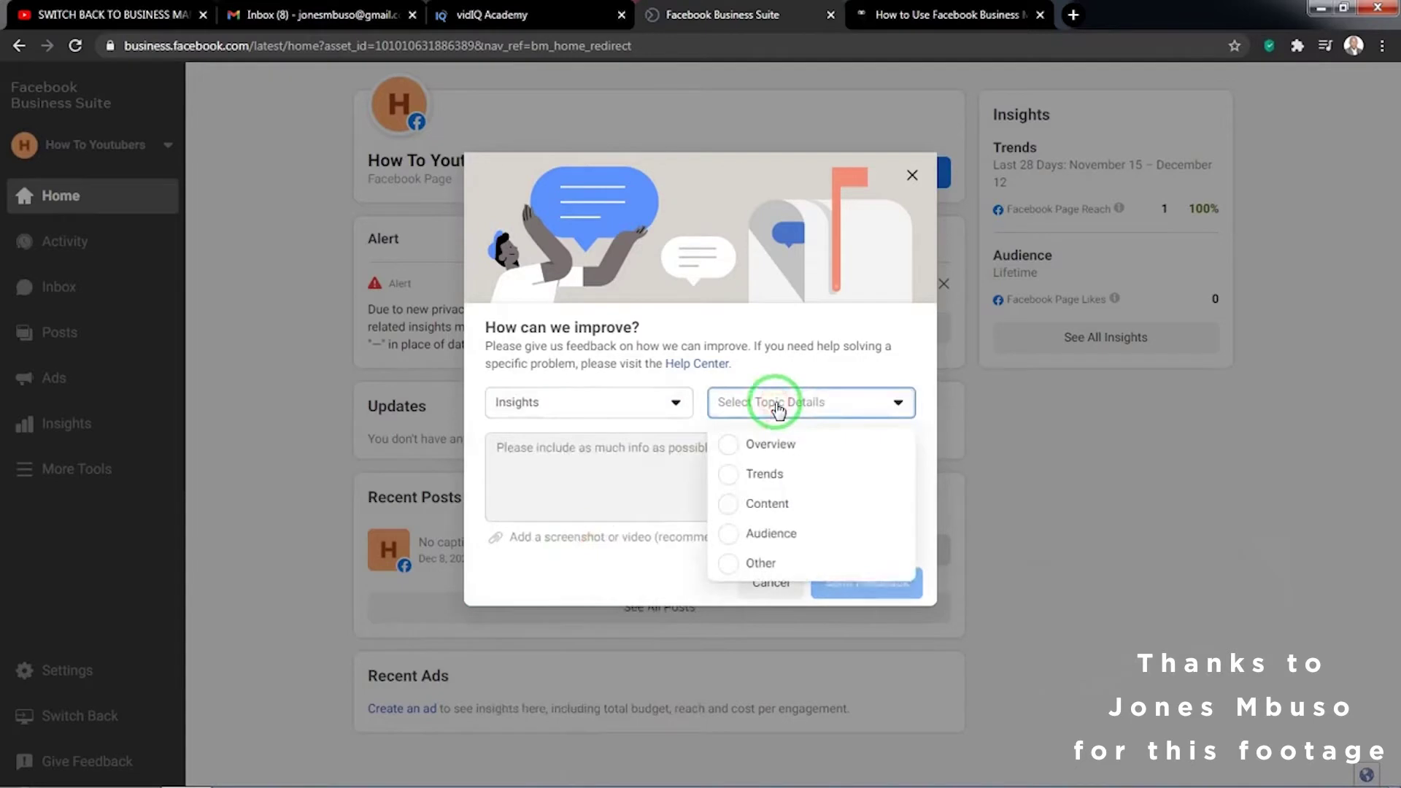
{"action": "left_click", "coordinate": [729, 473]}
{"action": "left_click", "coordinate": [694, 467]}
{"action": "type", "text": "WOU"}
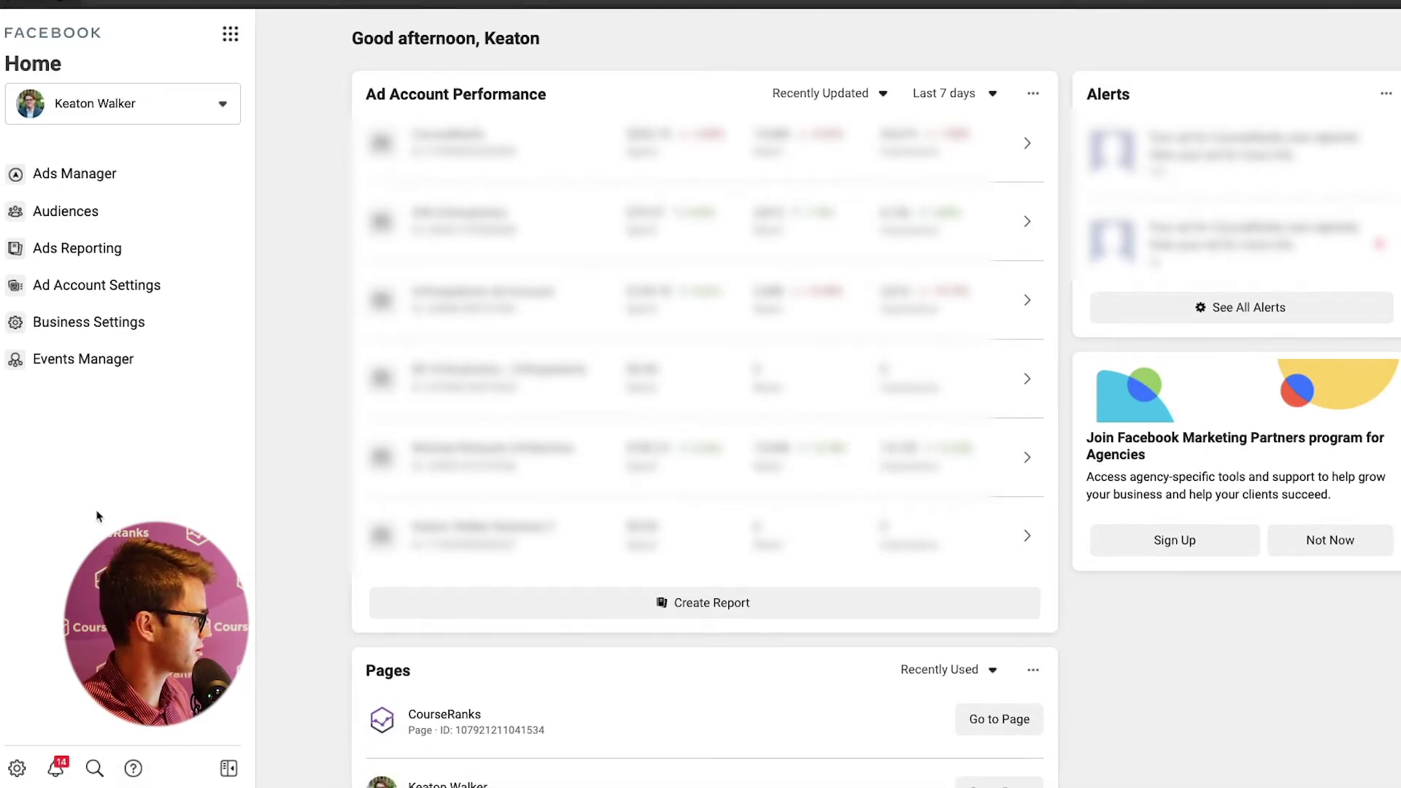
- Open Business Settings and review the People page's users and assigned assets
{"action": "left_click", "coordinate": [118, 335]}
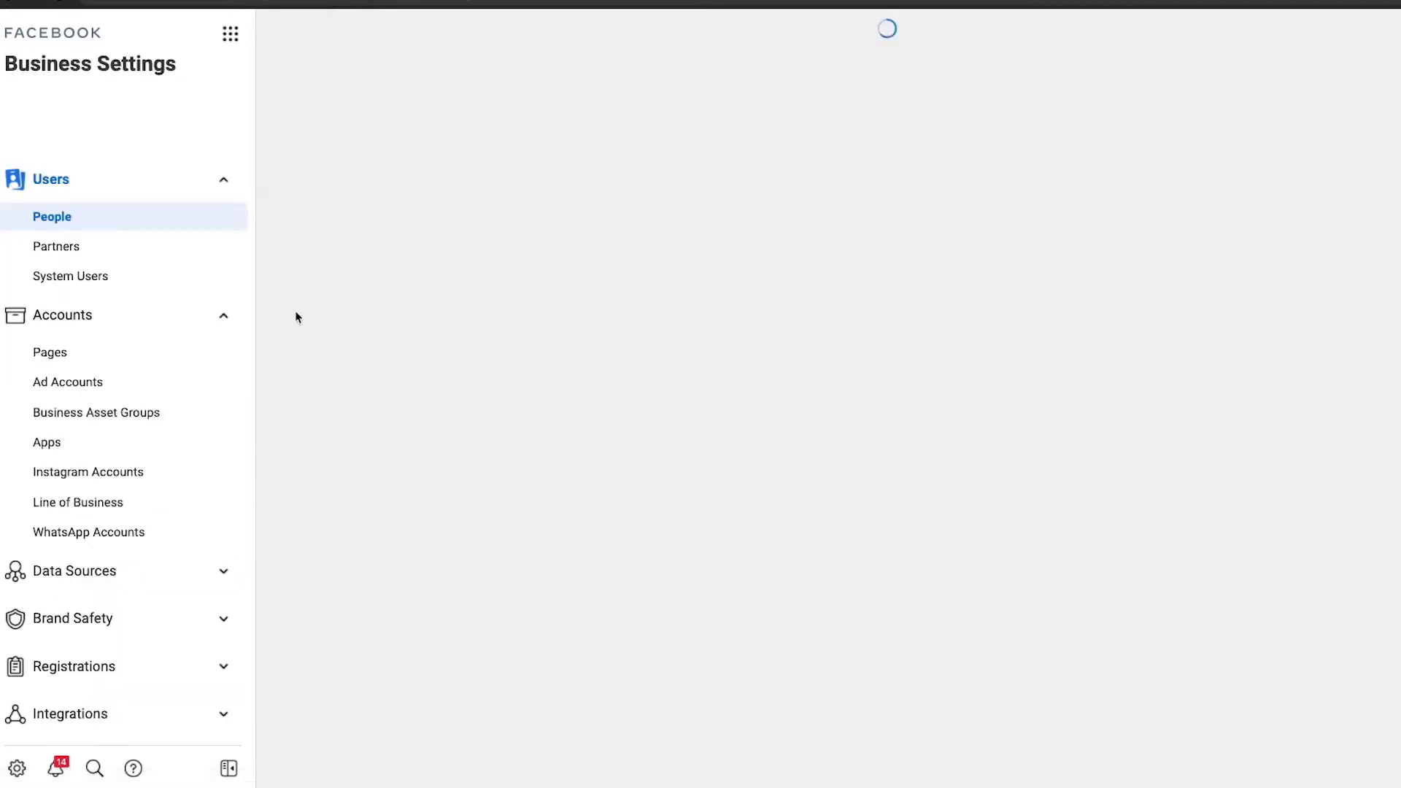
{"action": "scroll", "coordinate": [146, 453], "scroll_direction": "down", "scroll_amount": 3}
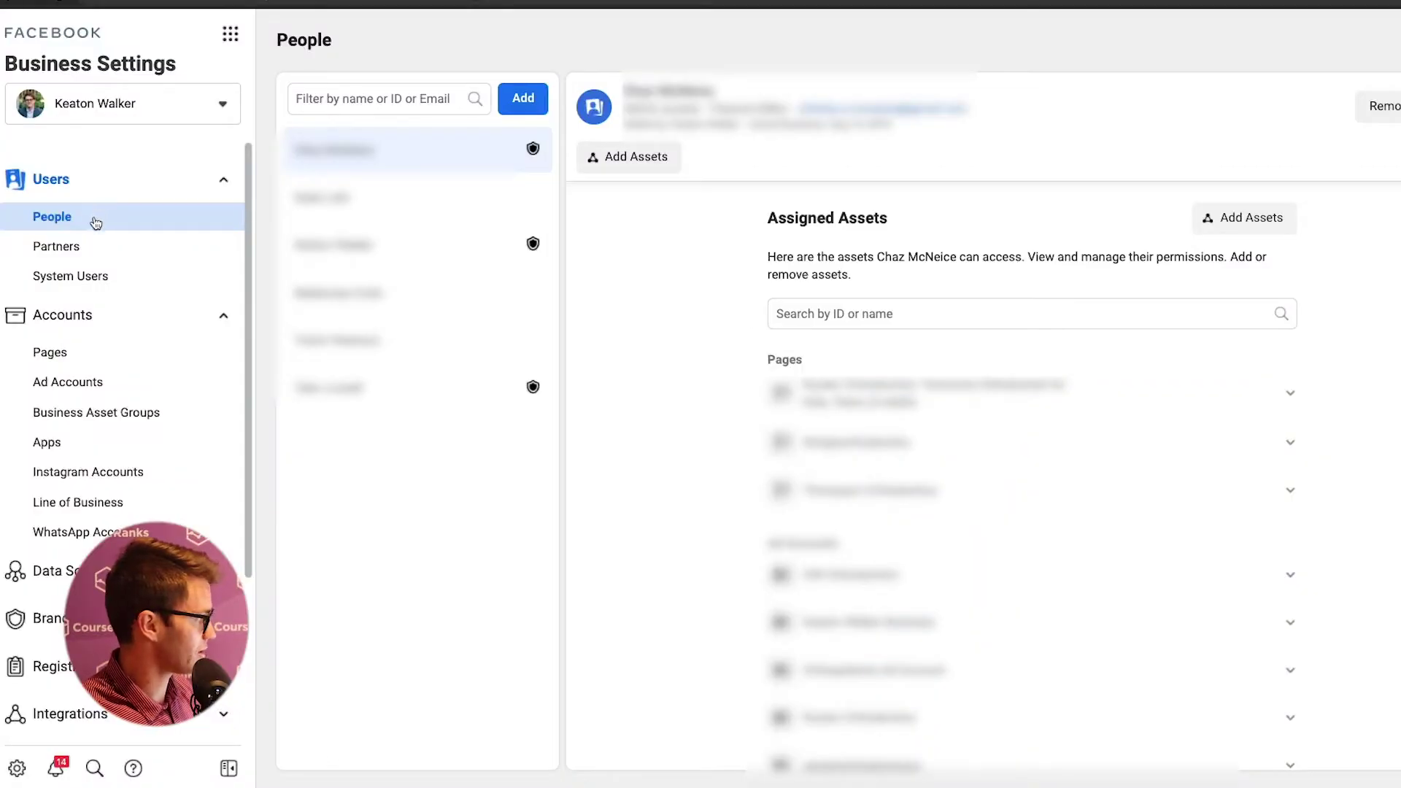
- Start inviting a new person with Admin access and enter the invitee's e-mail address
{"action": "left_click", "coordinate": [522, 102]}
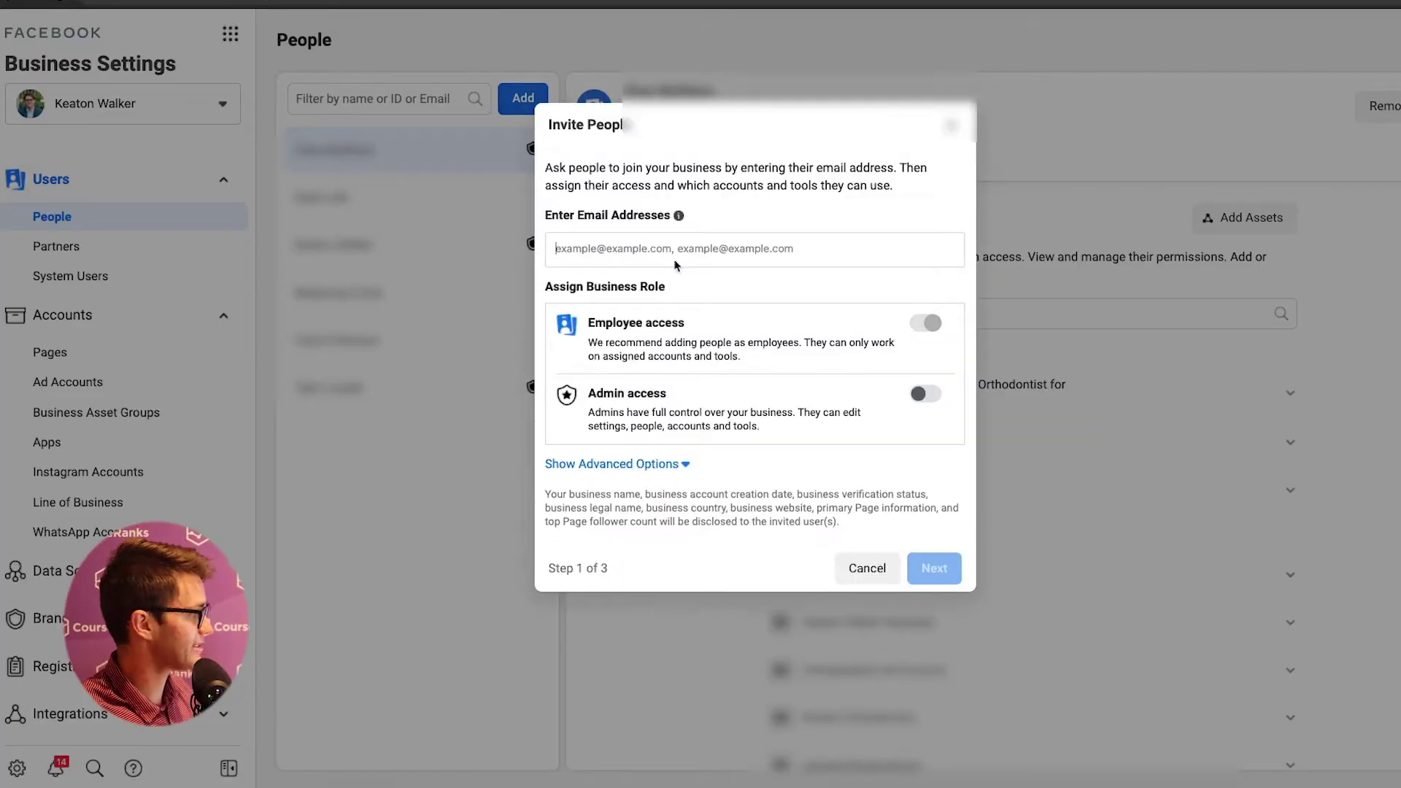
{"action": "left_click", "coordinate": [925, 394]}
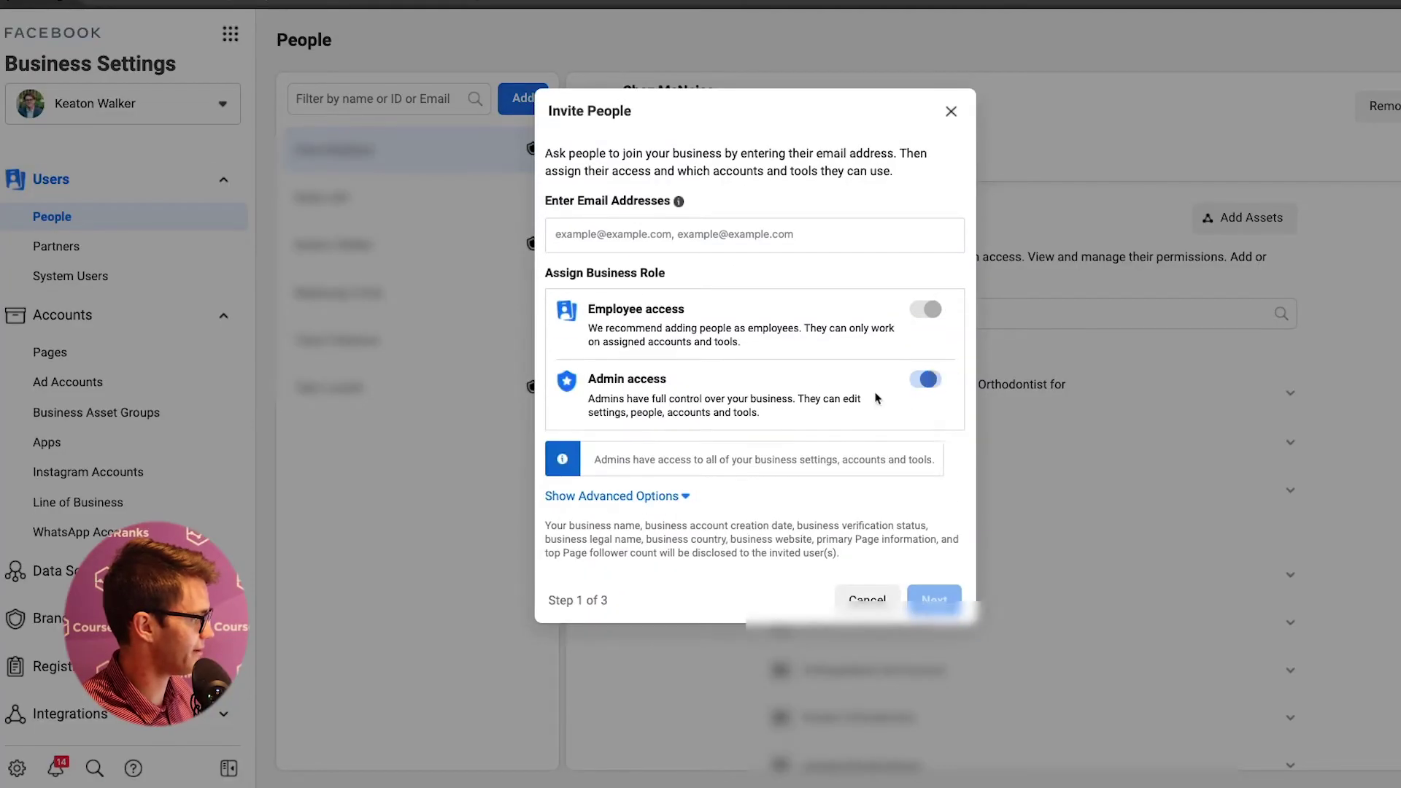
{"action": "left_click", "coordinate": [675, 232]}
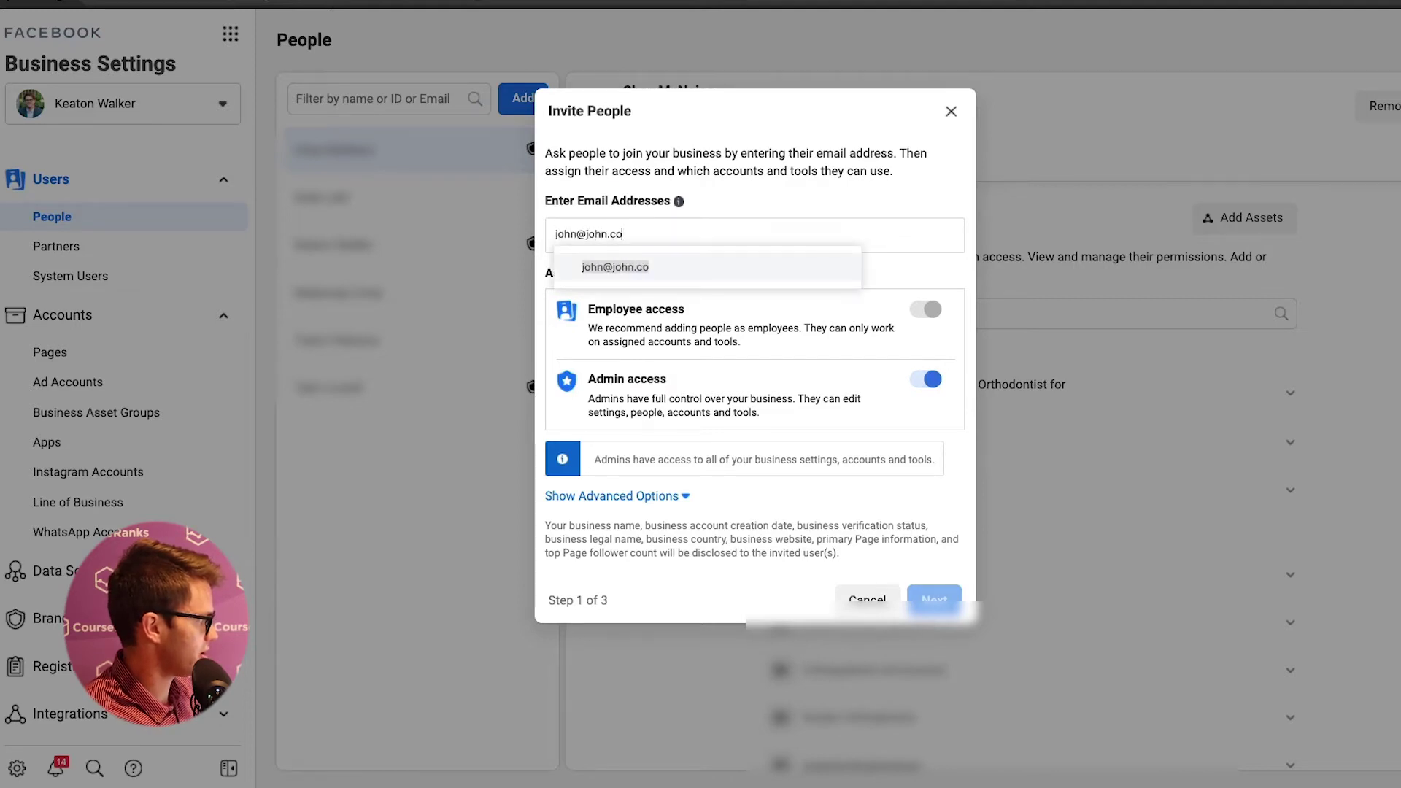
{"action": "left_click", "coordinate": [933, 600]}
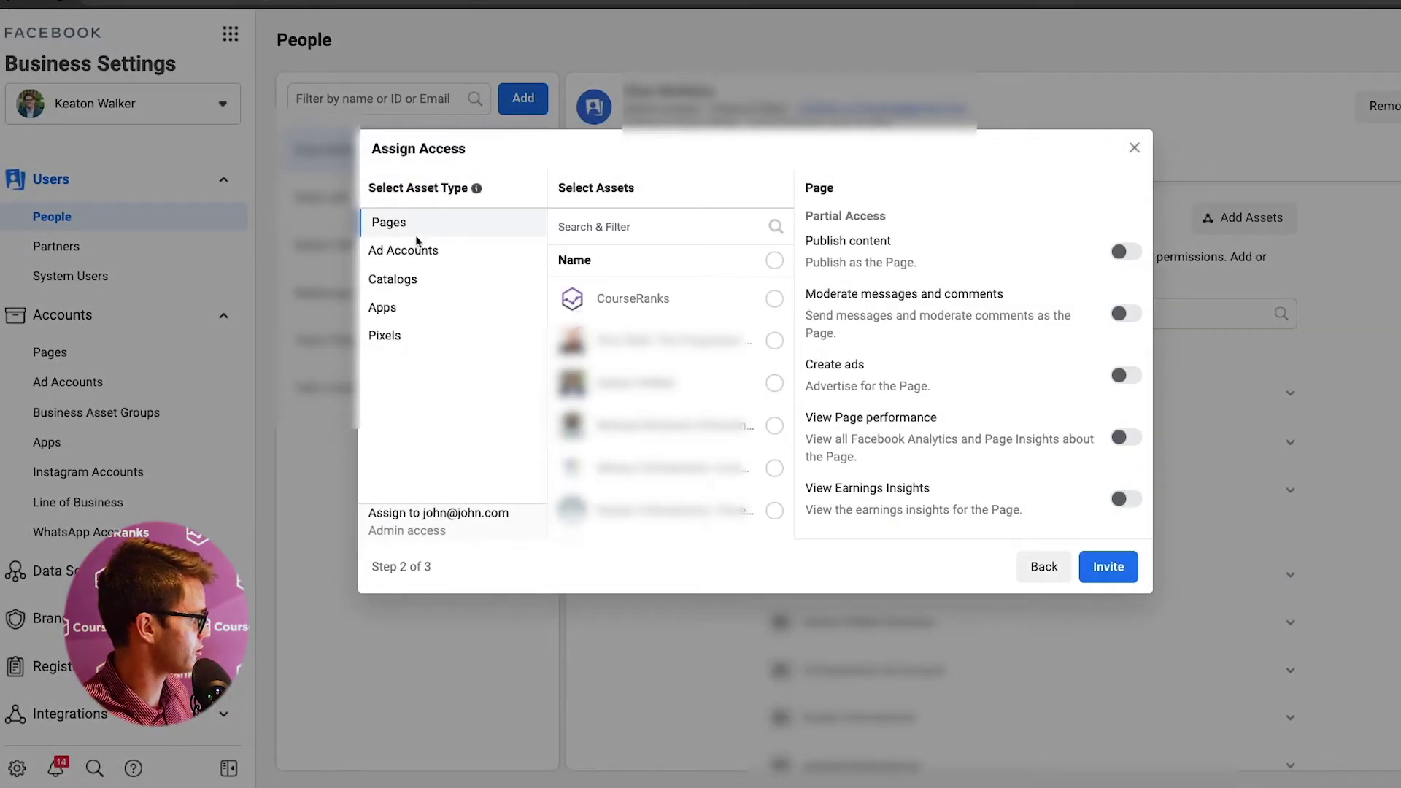
- Grant permissions on the CourseRanks Page and full control of the CourseRanks ad account
{"action": "left_click", "coordinate": [775, 300]}
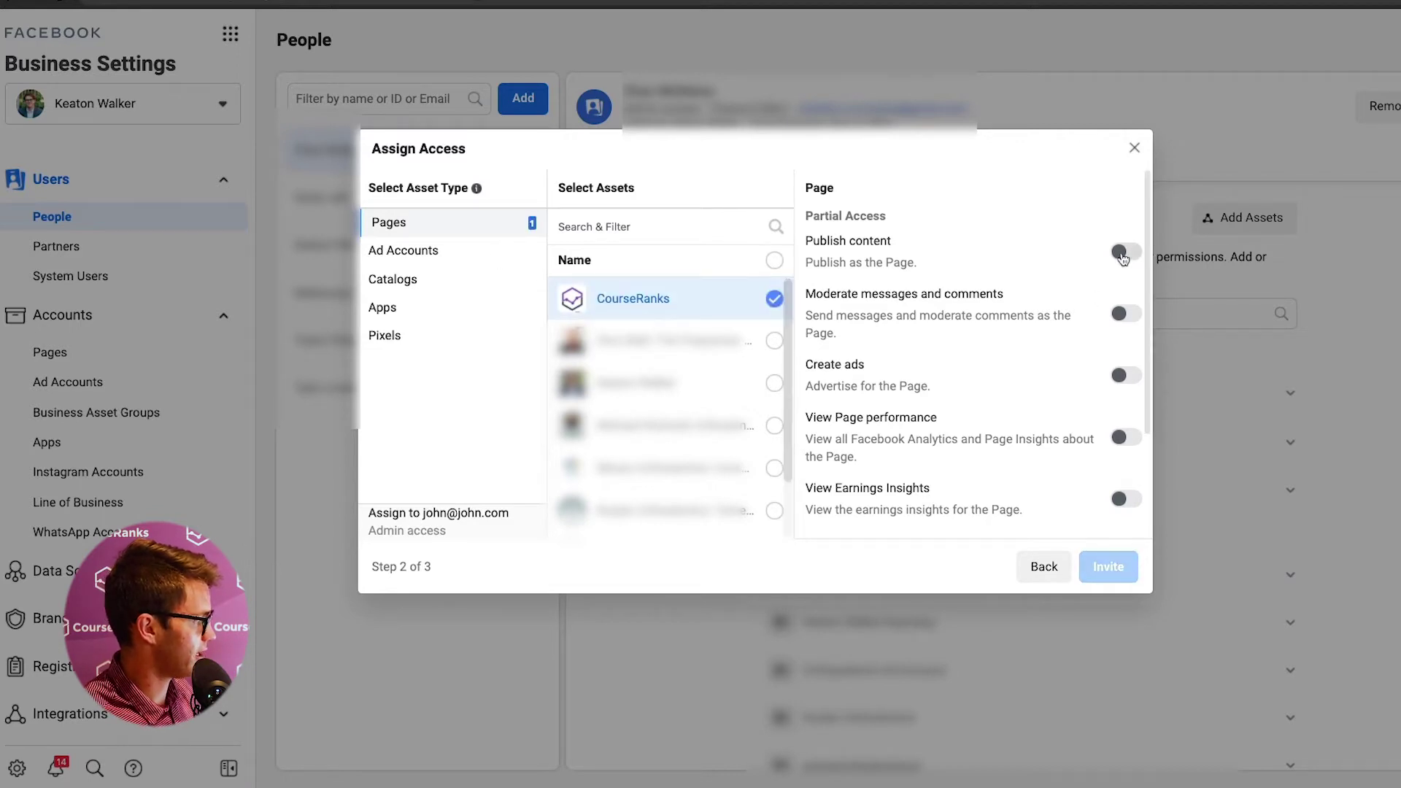
{"action": "left_click", "coordinate": [1125, 252]}
{"action": "scroll", "coordinate": [1078, 408], "scroll_direction": "down", "scroll_amount": 2}
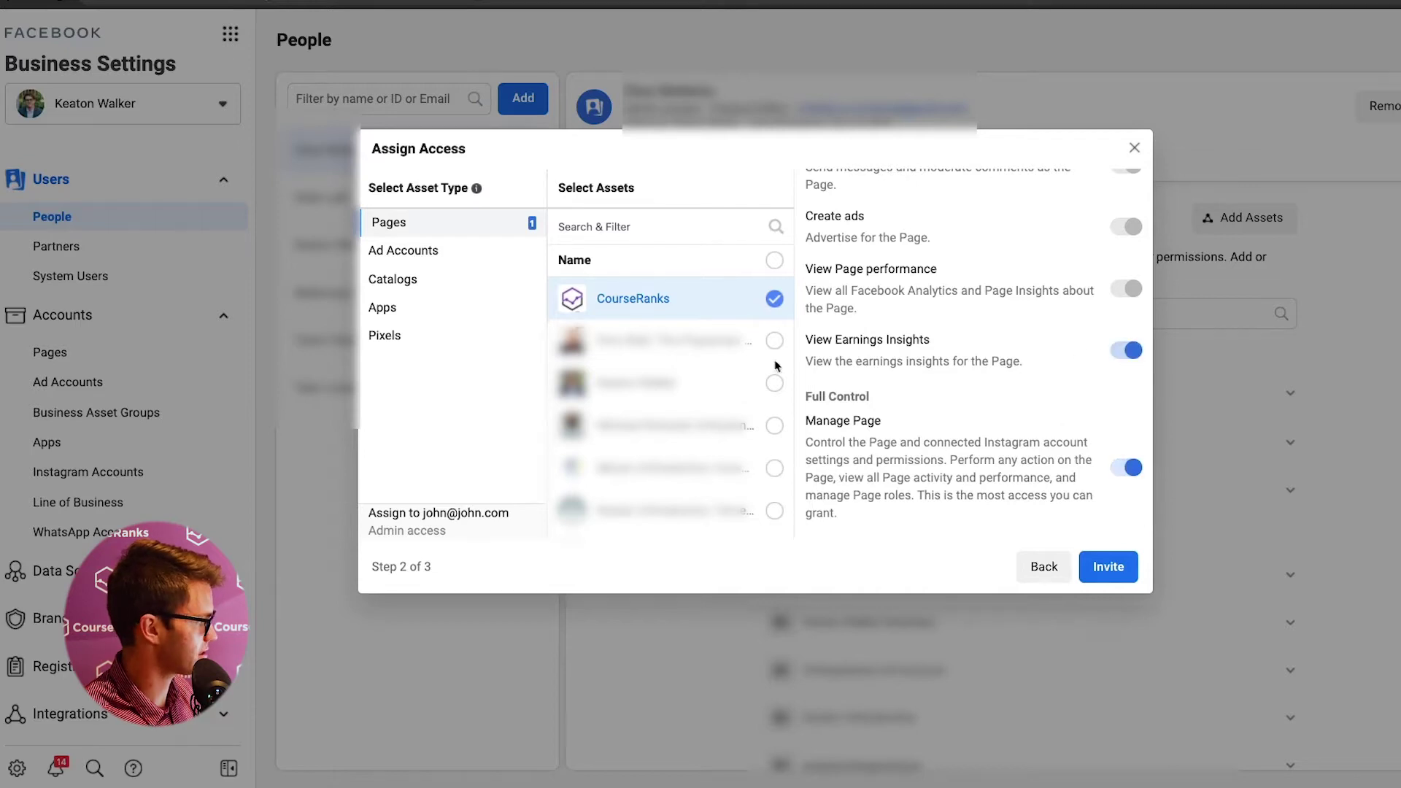
{"action": "left_click", "coordinate": [407, 250]}
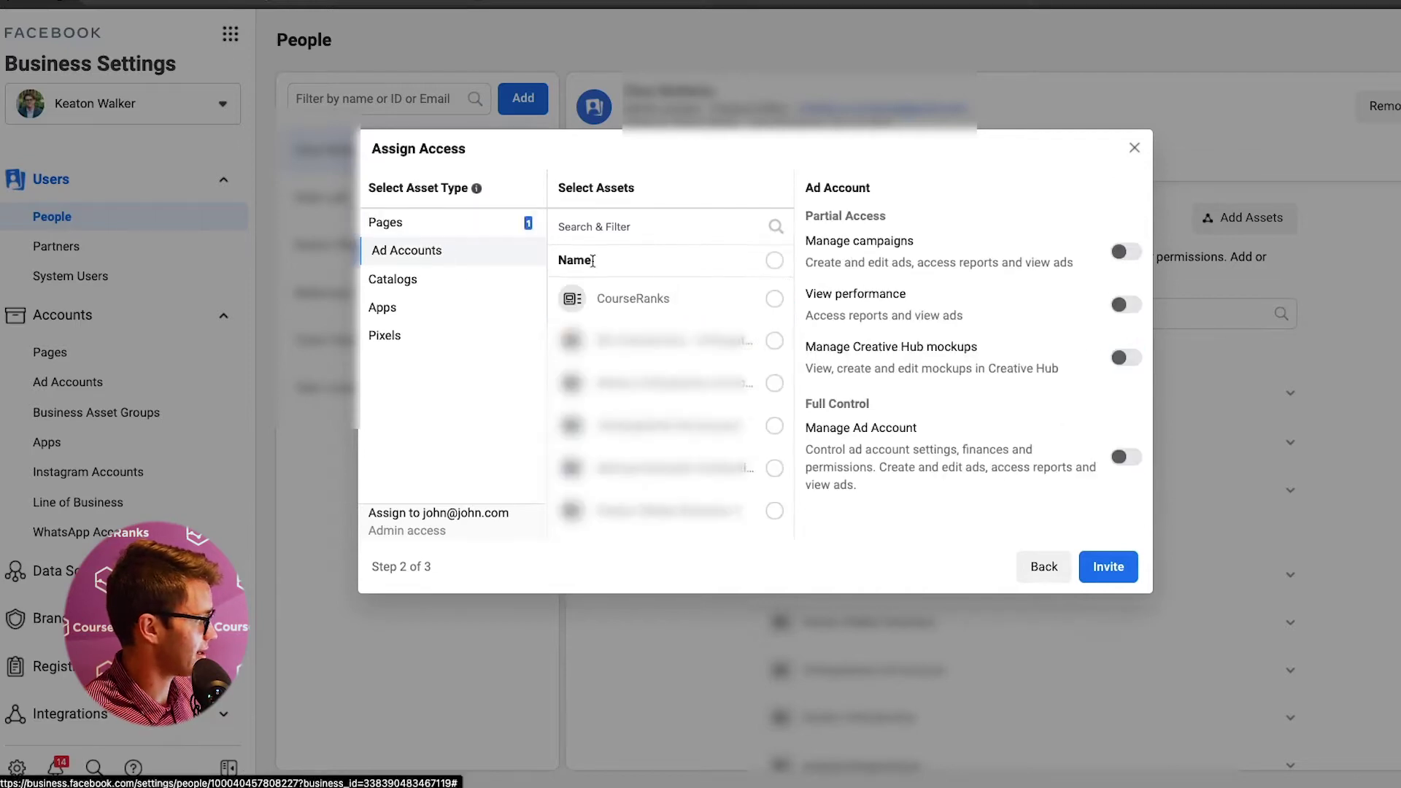
{"action": "left_click", "coordinate": [774, 299]}
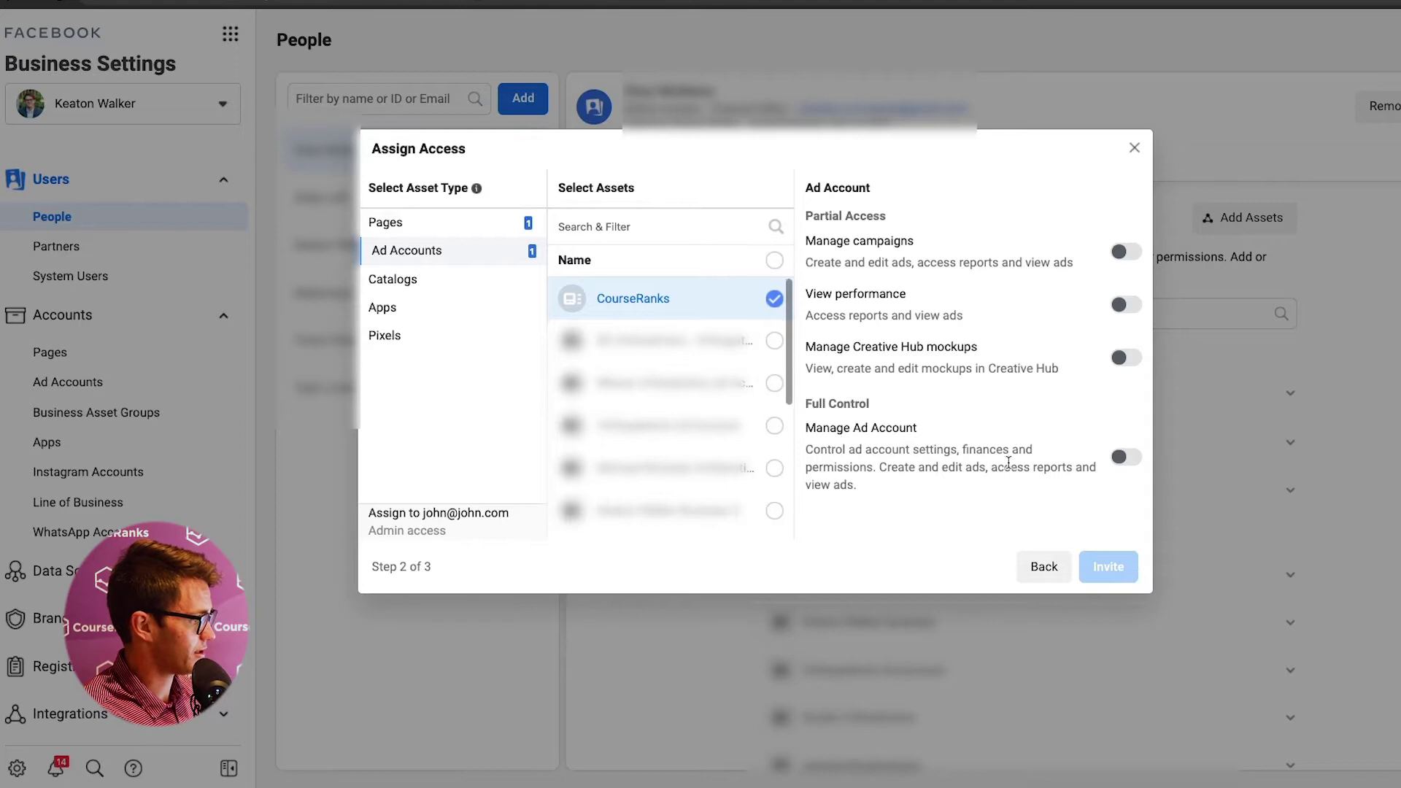
{"action": "left_click", "coordinate": [1127, 458]}
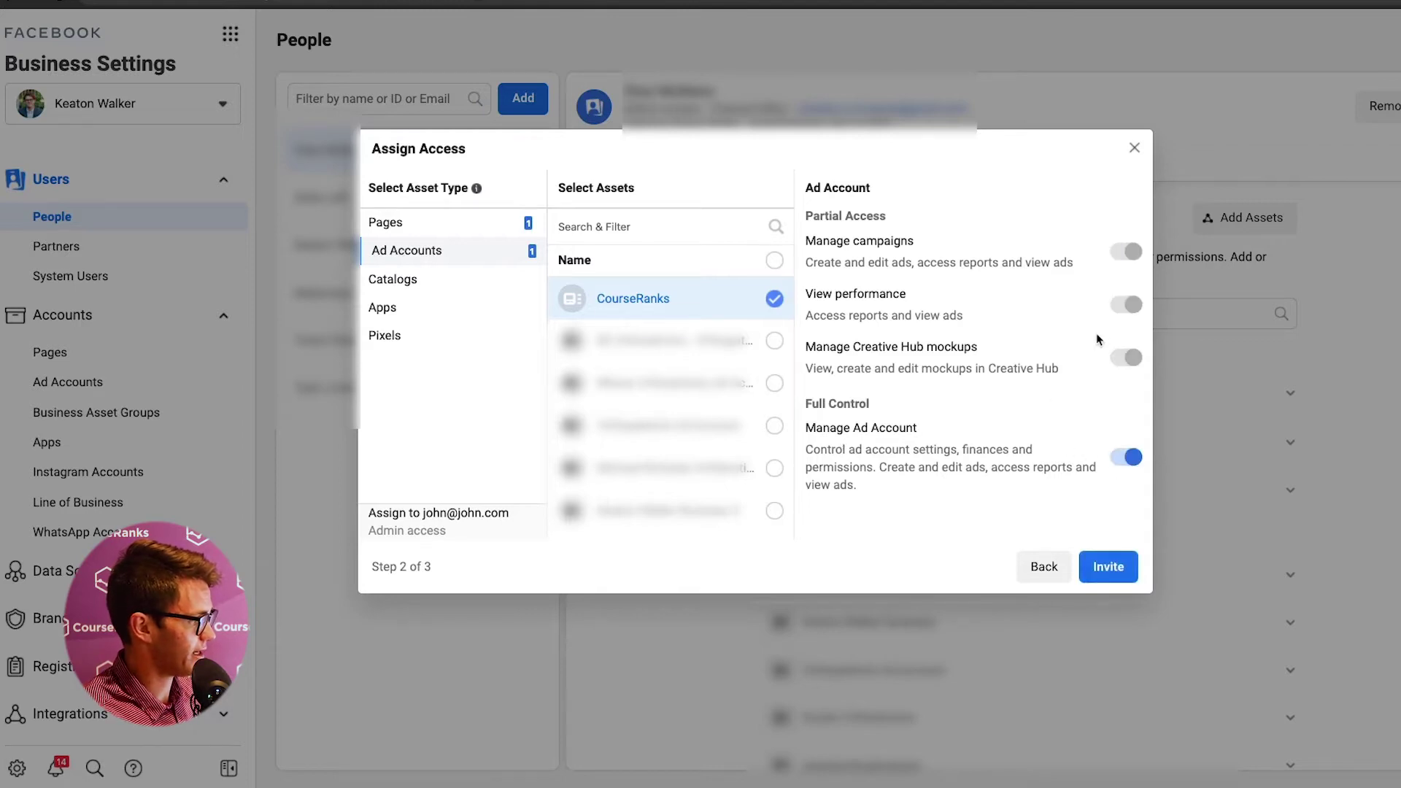
- Give full control of the CourseRanks Pixel, then close the invitation without sending it
{"action": "left_click", "coordinate": [394, 279]}
{"action": "left_click", "coordinate": [395, 307]}
{"action": "left_click", "coordinate": [398, 336]}
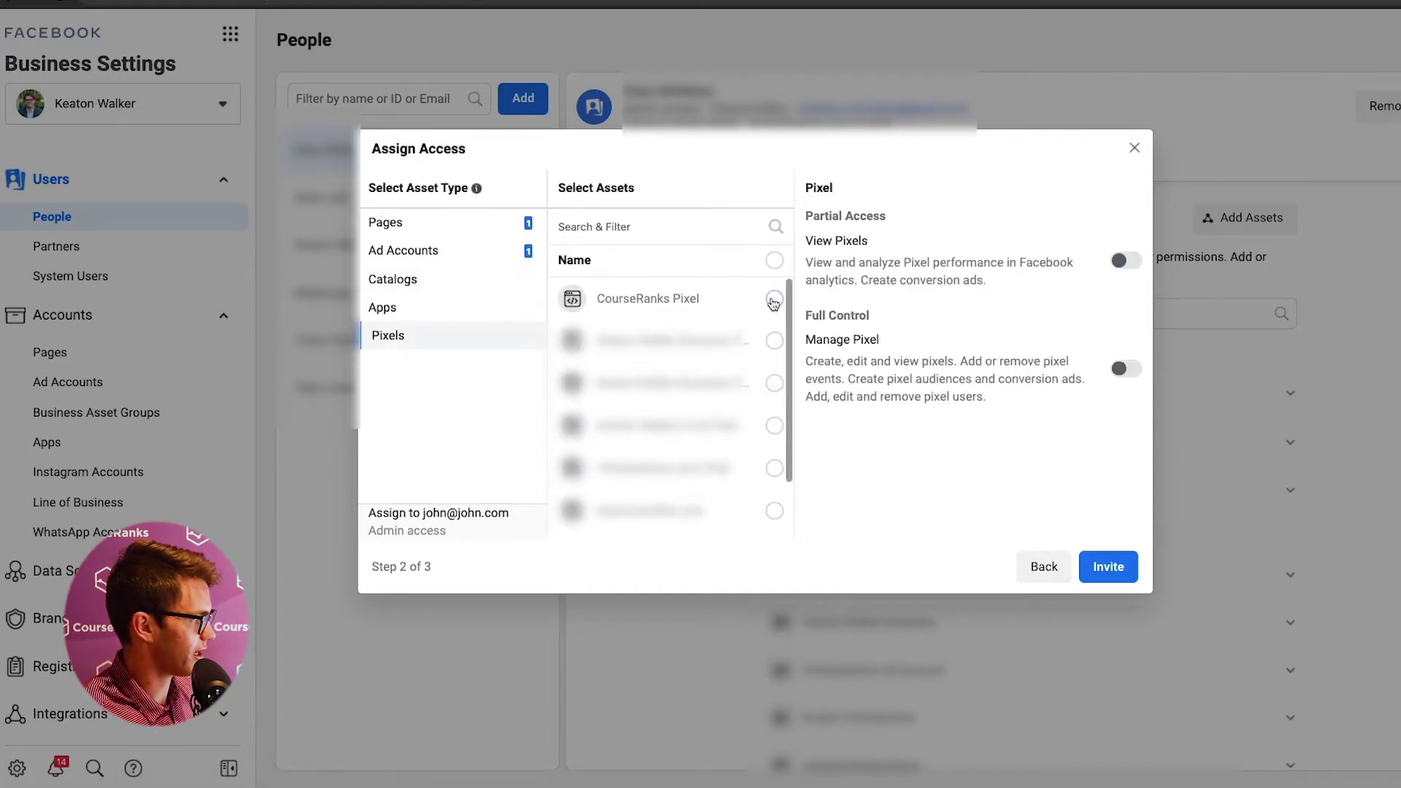
{"action": "left_click", "coordinate": [774, 300]}
{"action": "left_click", "coordinate": [1128, 370]}
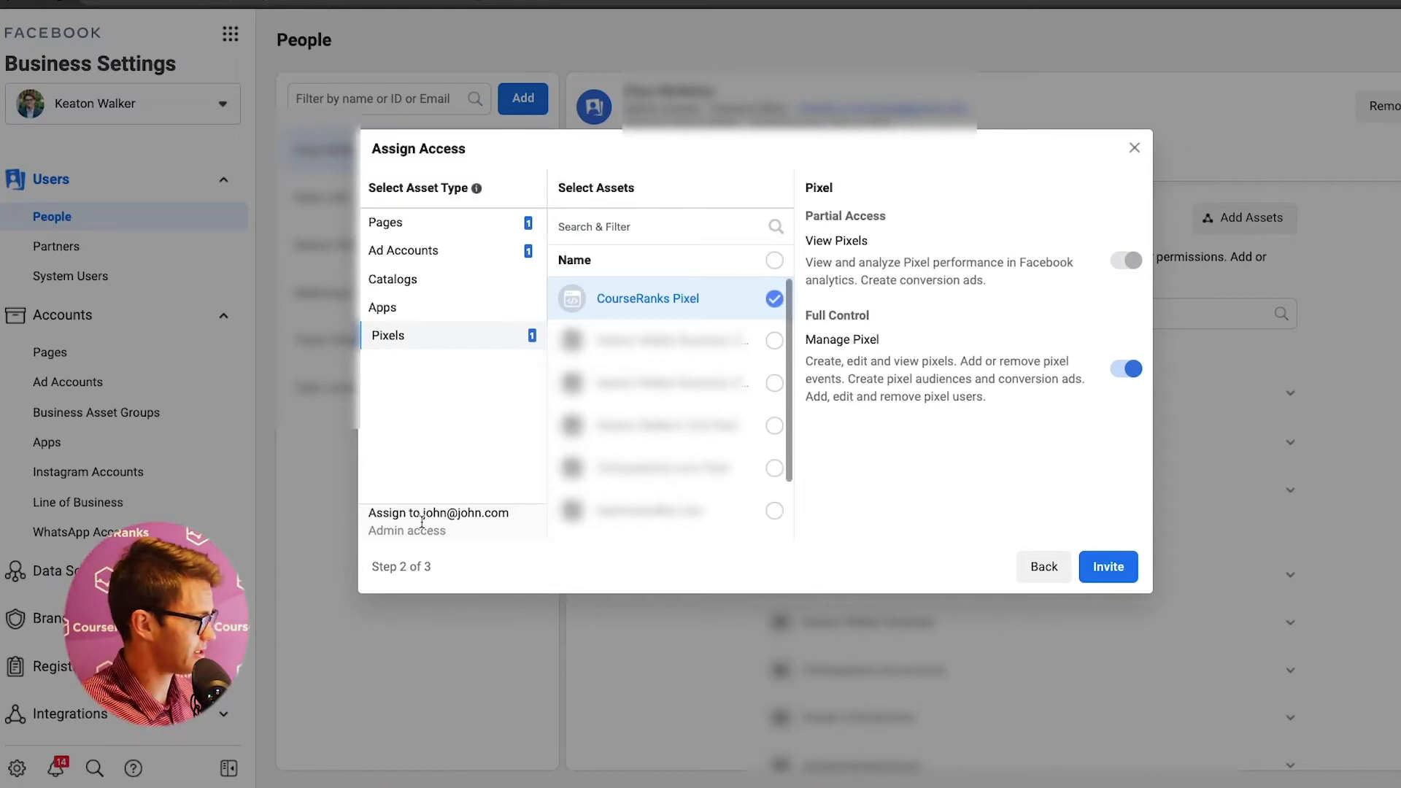
{"action": "left_click_drag", "start_coordinate": [421, 512], "coordinate": [513, 531]}
{"action": "left_click", "coordinate": [885, 563]}
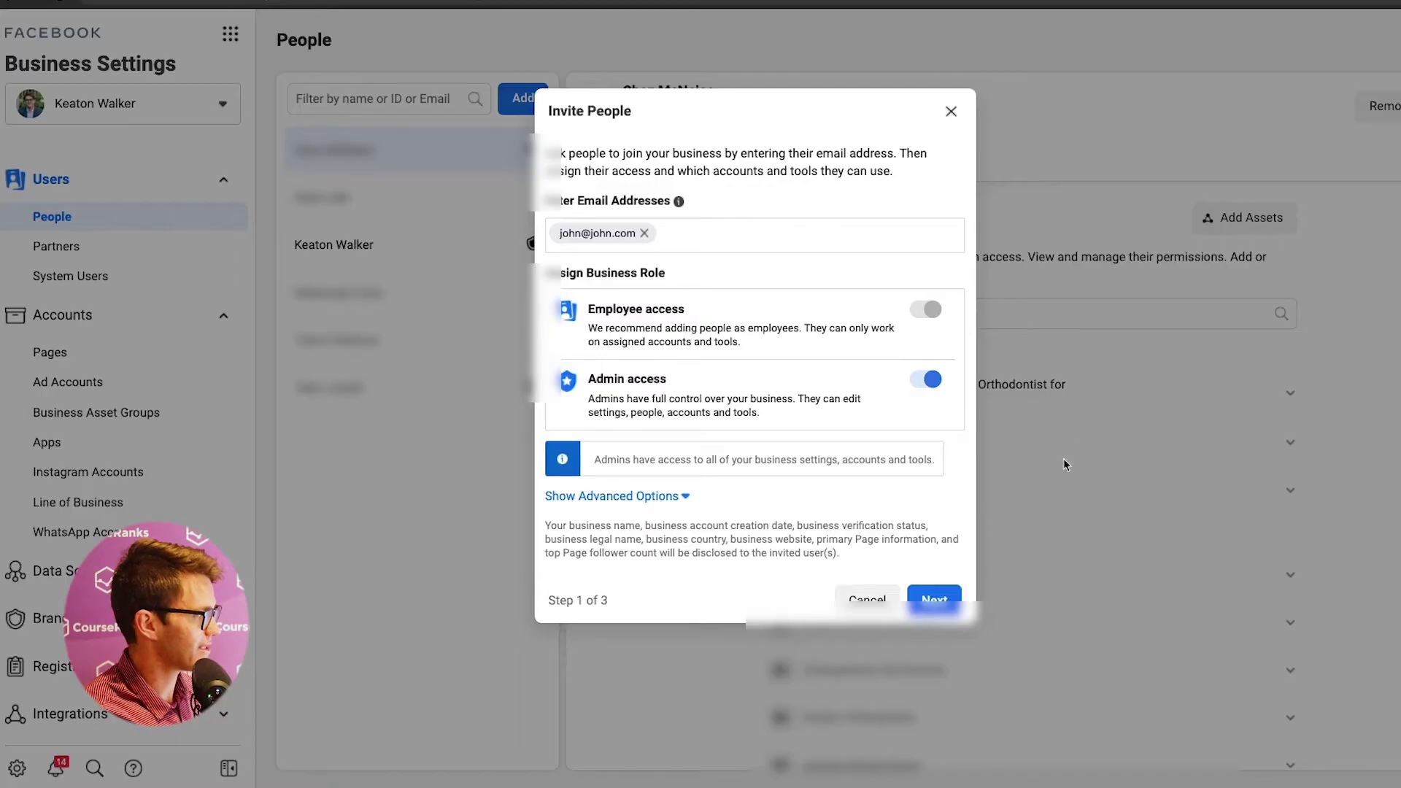
{"action": "left_click", "coordinate": [950, 113]}
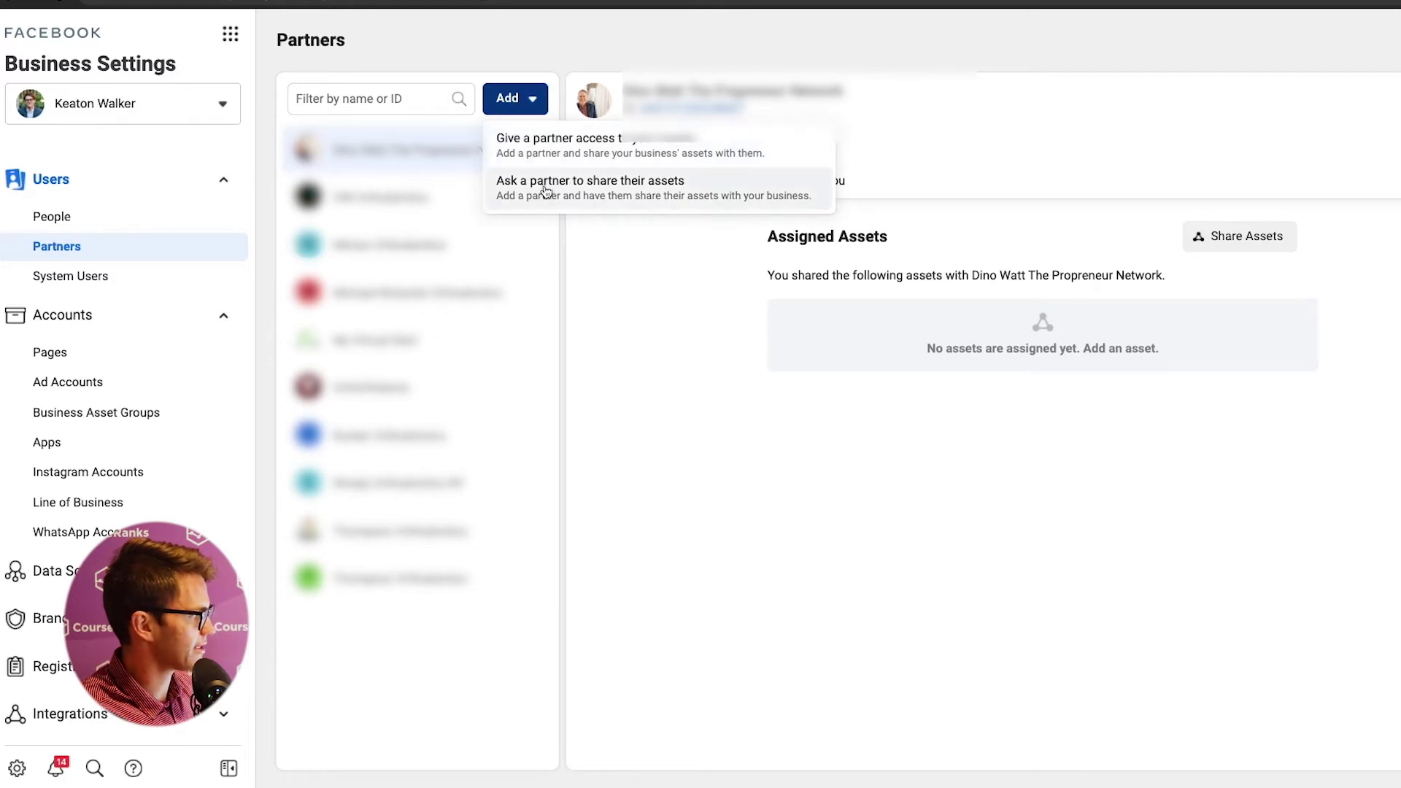
{"action": "left_click", "coordinate": [540, 143]}
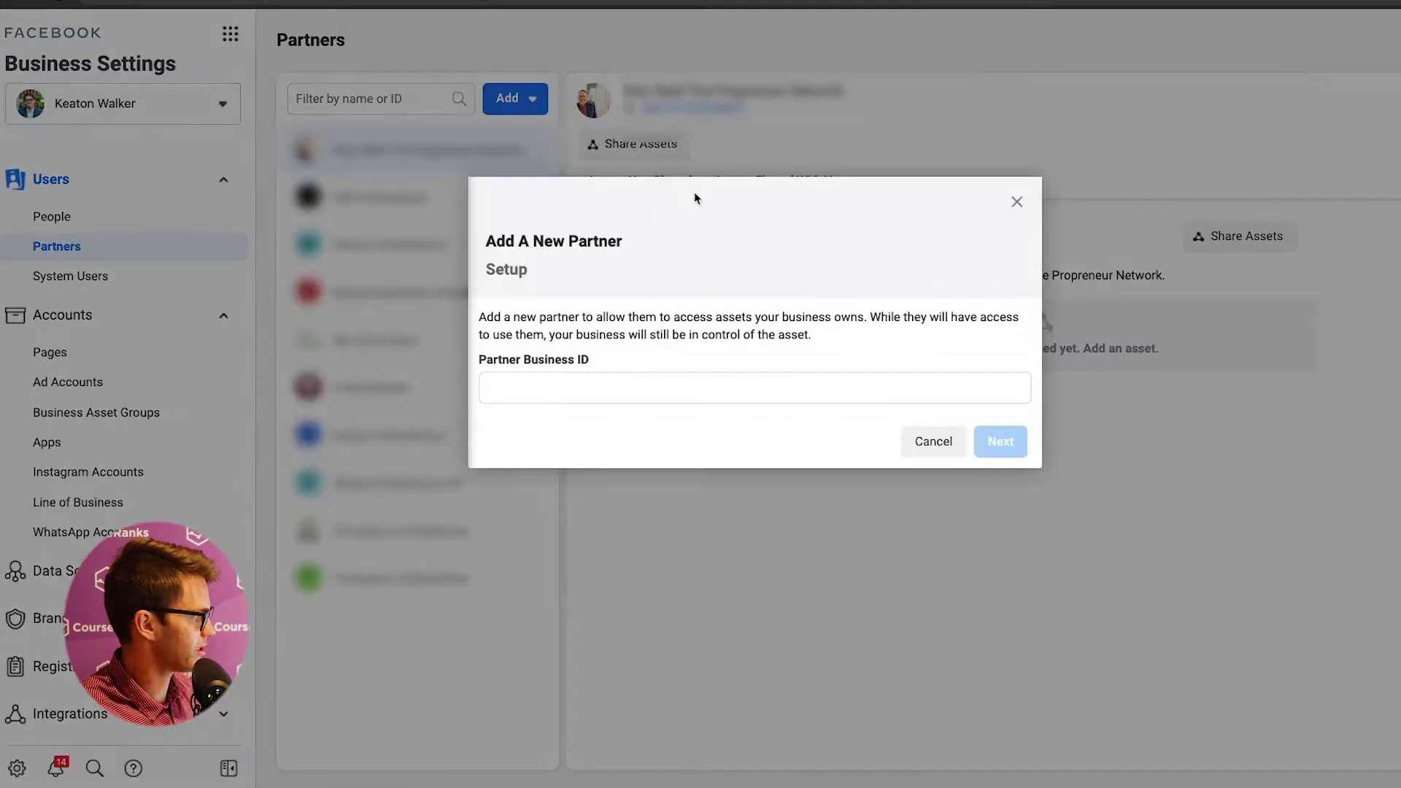
{"action": "key", "text": "Escape"}
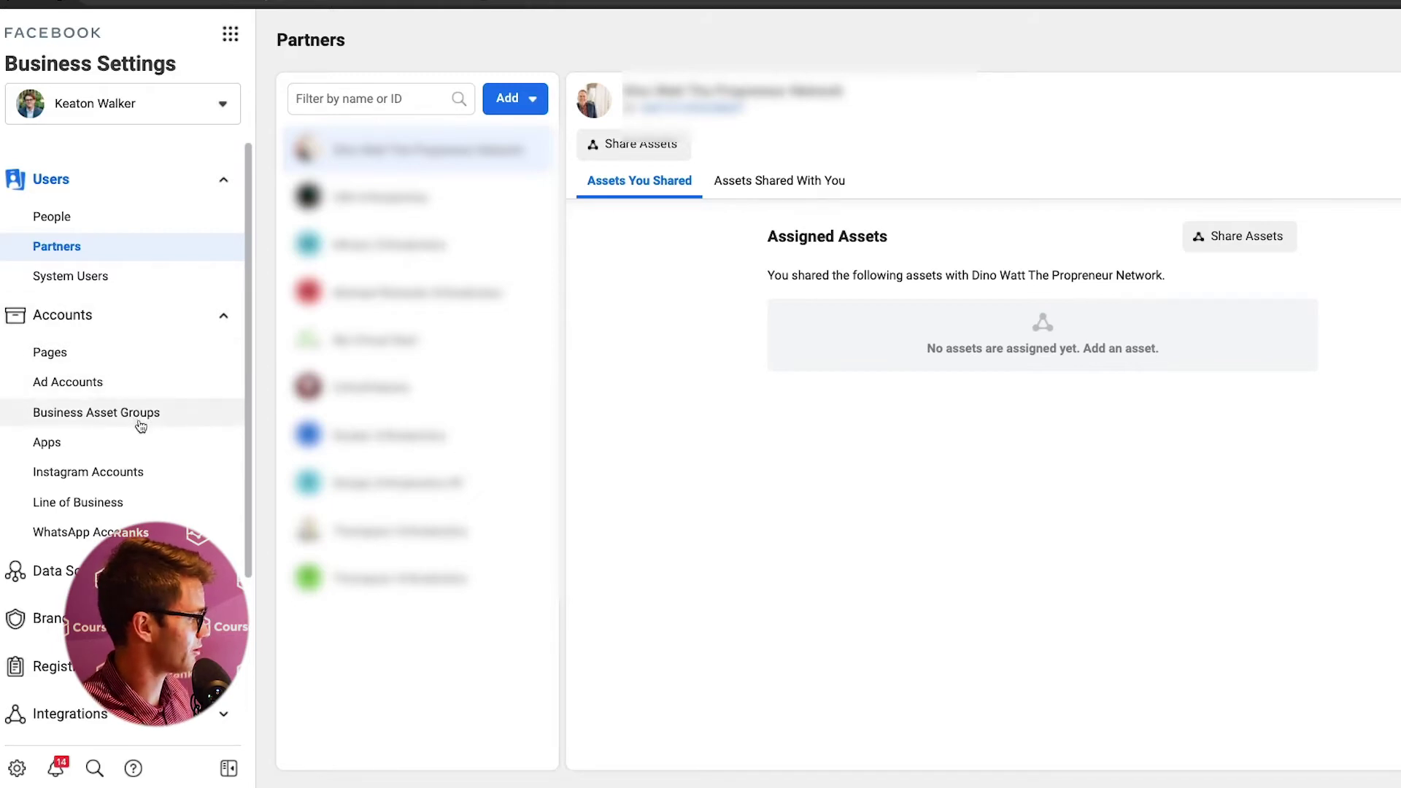
{"action": "left_click", "coordinate": [73, 353]}
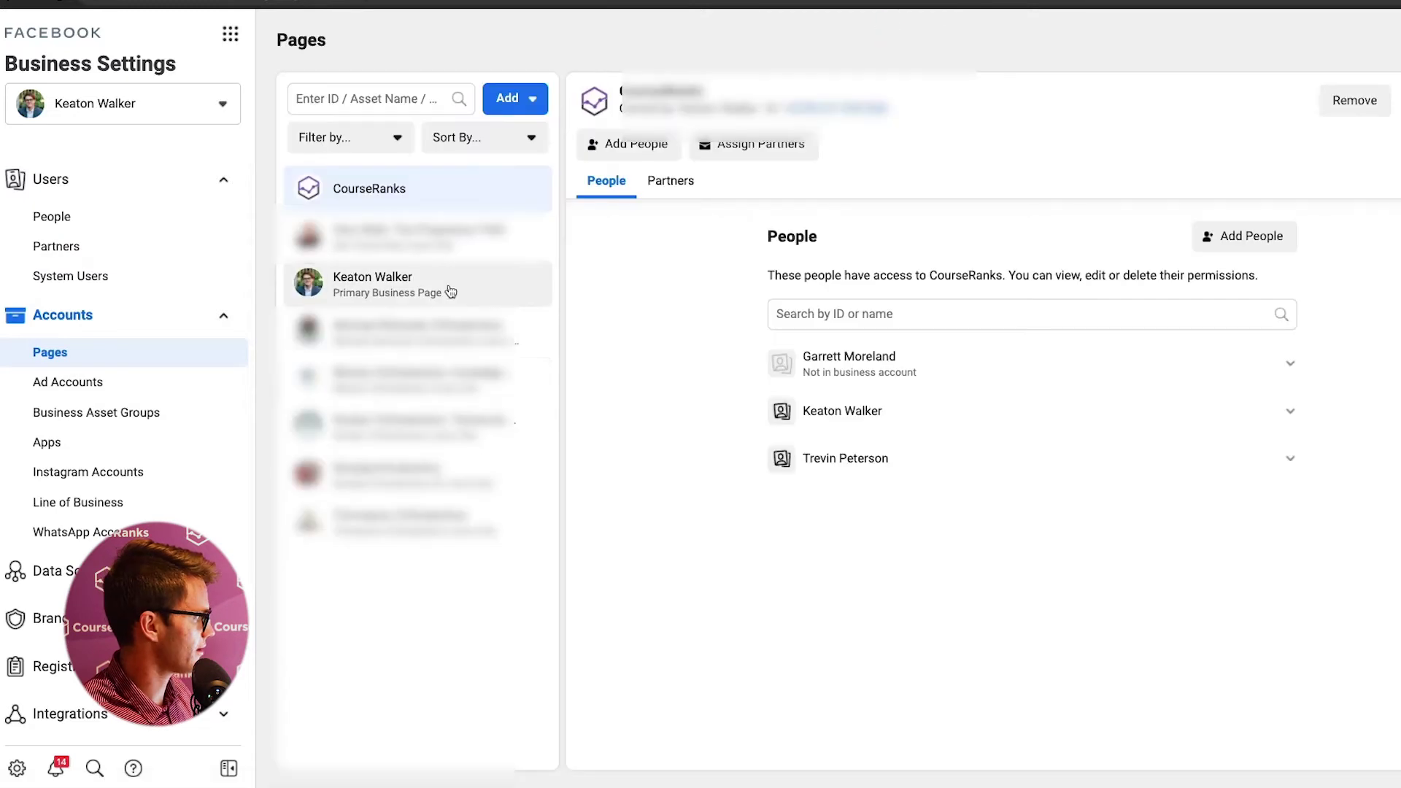
{"action": "left_click", "coordinate": [376, 295]}
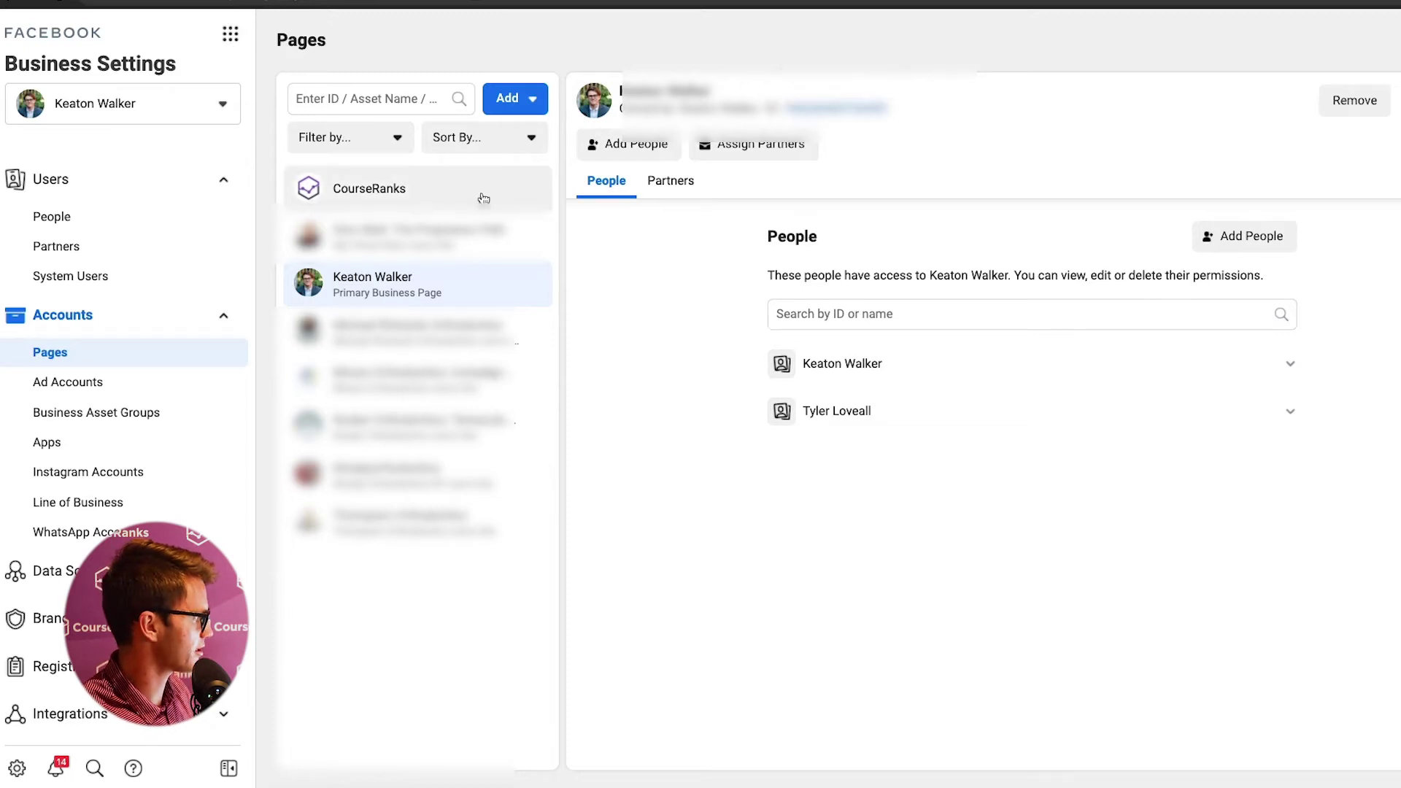
{"action": "left_click", "coordinate": [144, 251]}
{"action": "left_click", "coordinate": [504, 102]}
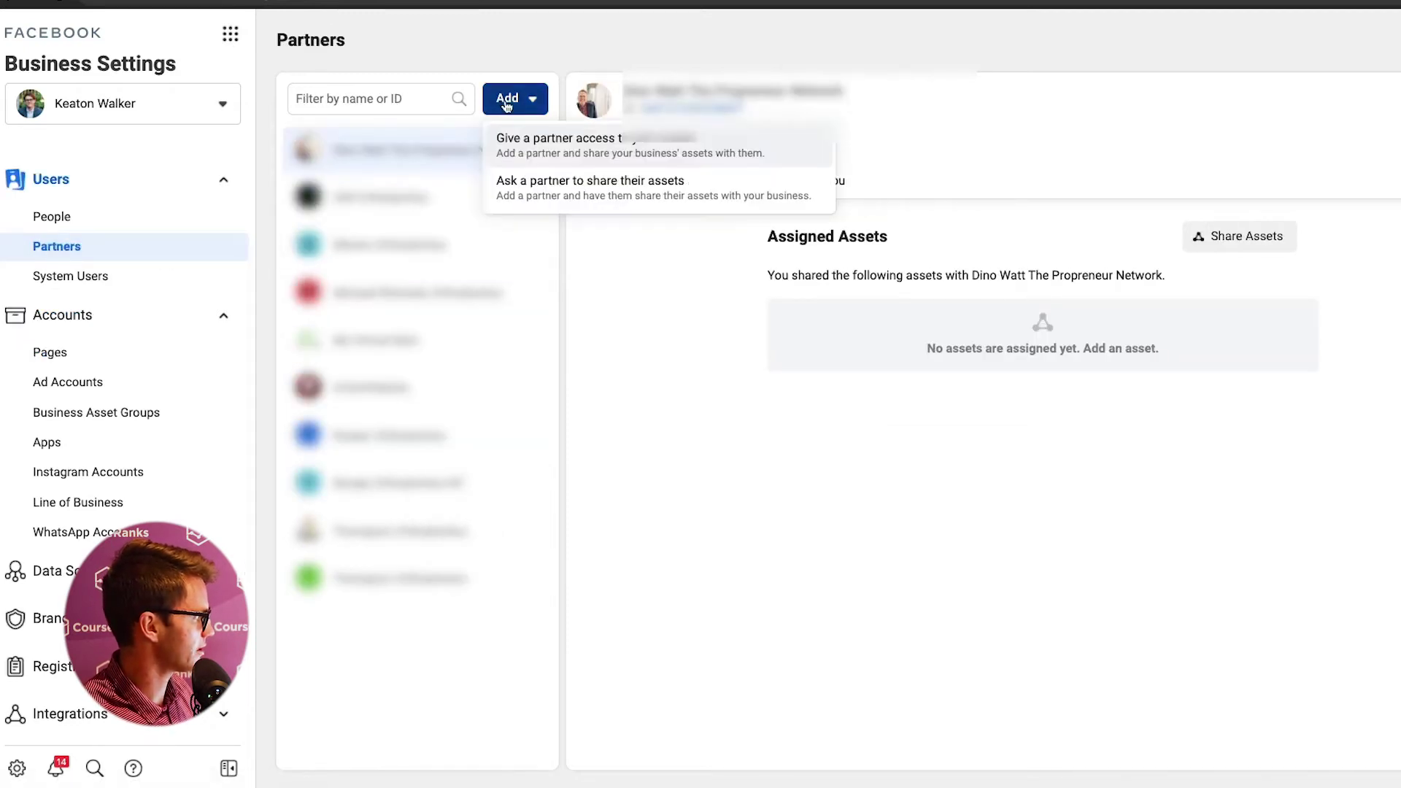
{"action": "left_click", "coordinate": [531, 148]}
{"action": "right_click", "coordinate": [616, 384]}
{"action": "right_click", "coordinate": [552, 386]}
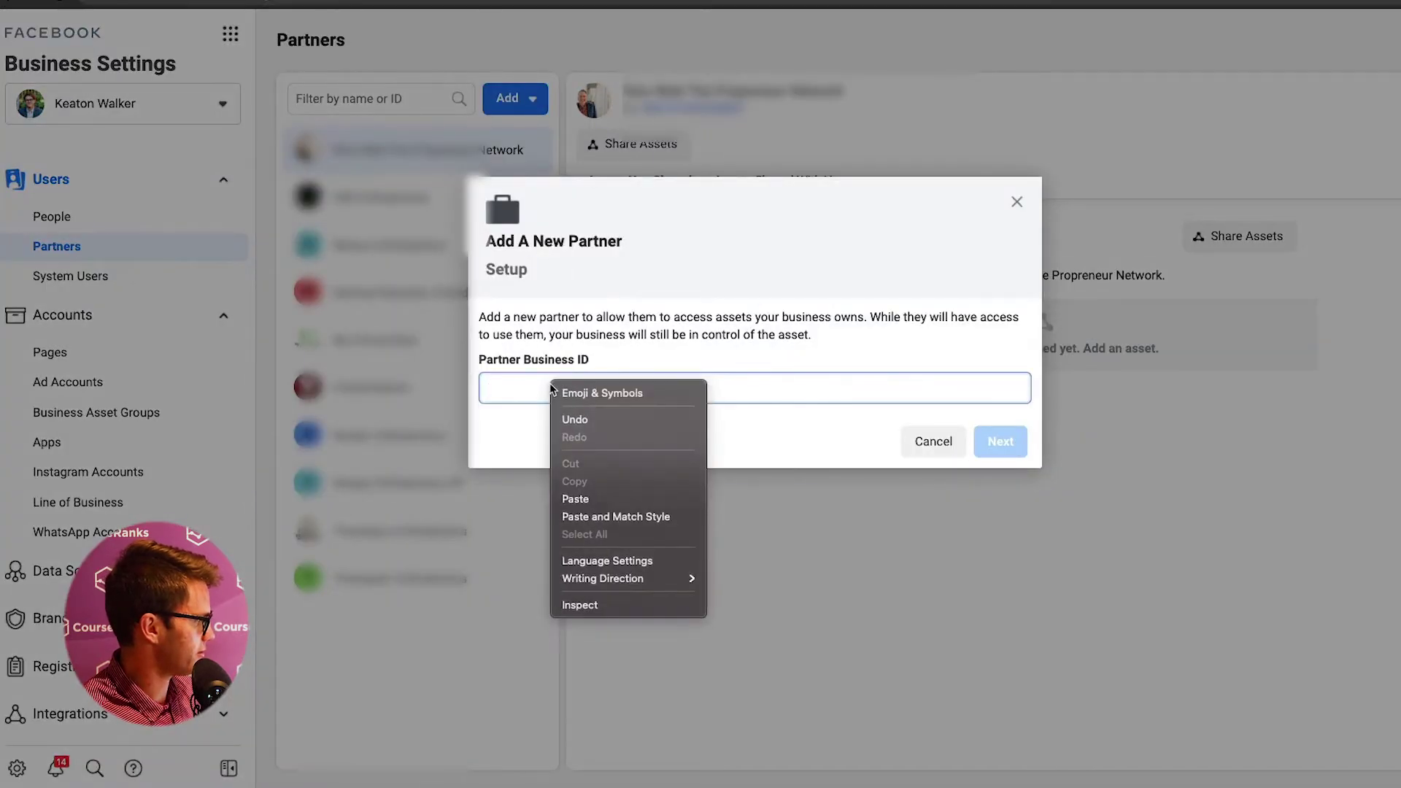
{"action": "left_click", "coordinate": [575, 498]}
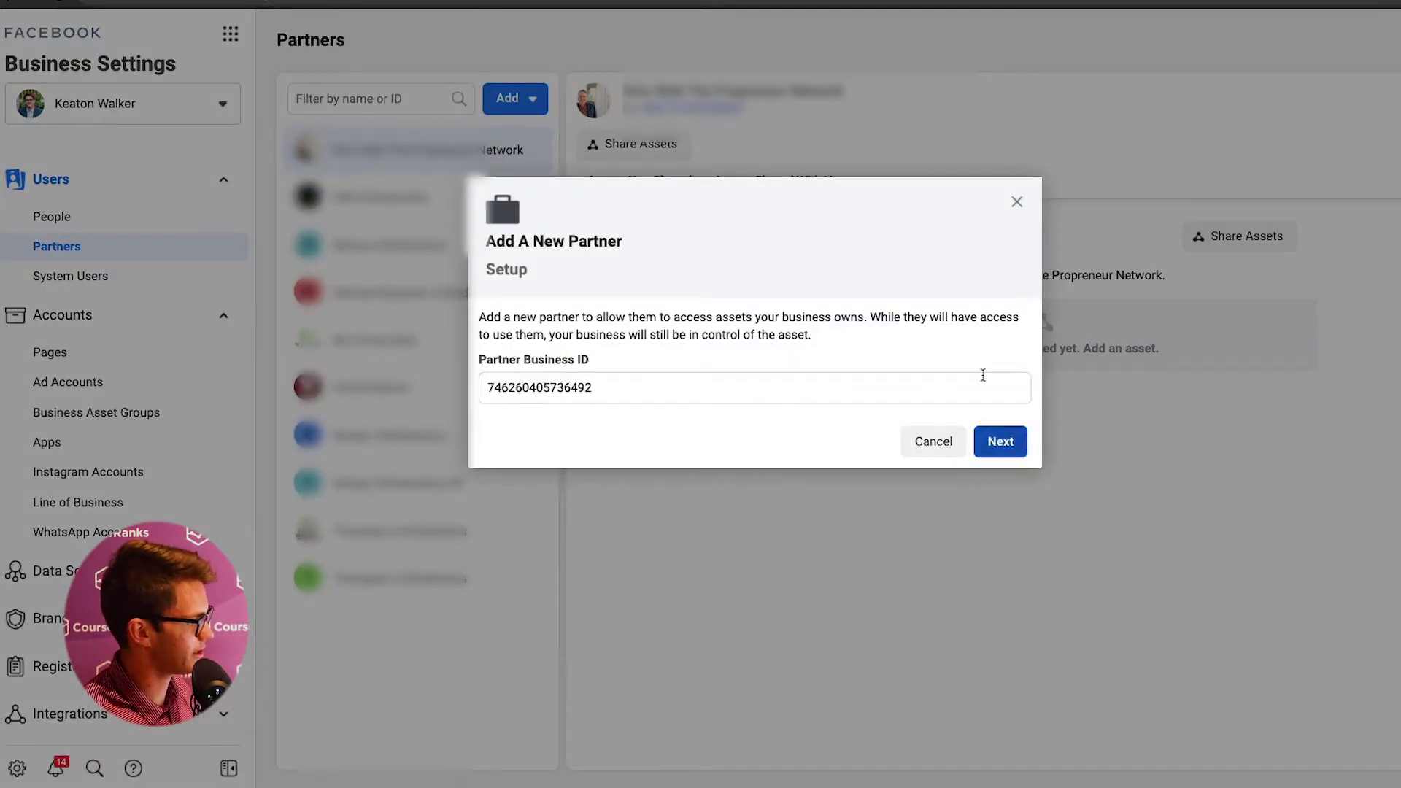
{"action": "left_click", "coordinate": [1016, 202]}
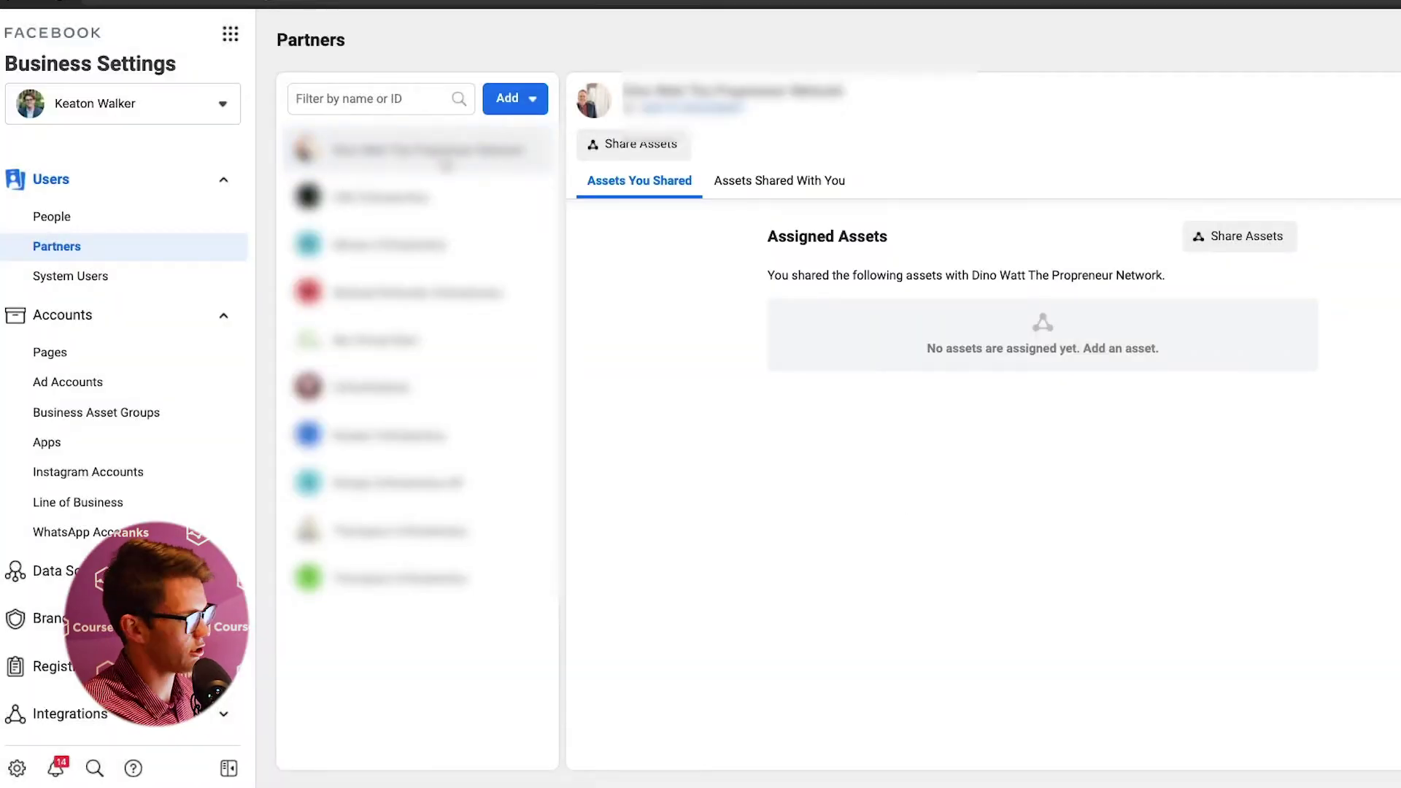
- Move from System Users to the Pages section and show the Add Page options
{"action": "left_click", "coordinate": [140, 278]}
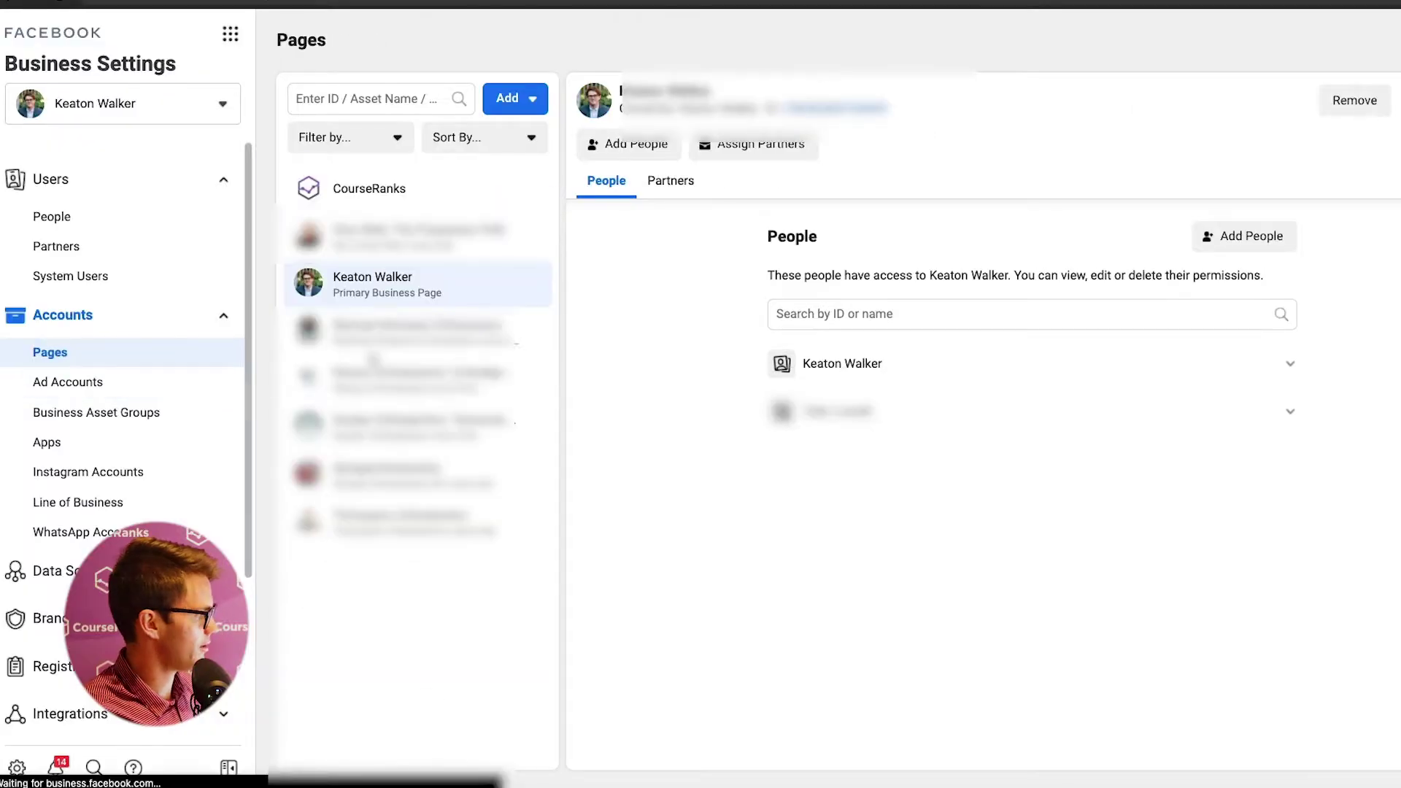
{"action": "left_click", "coordinate": [532, 103]}
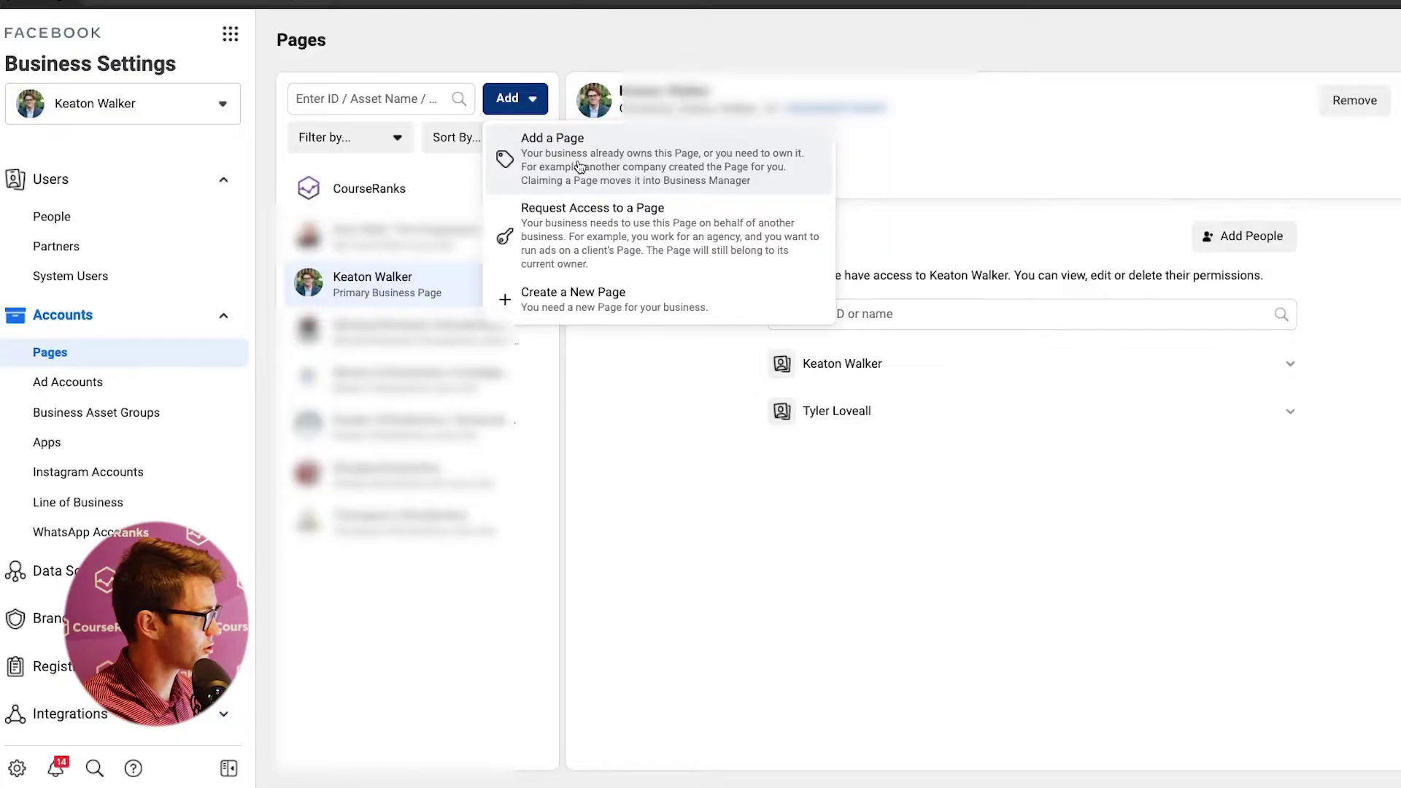
- Request access to the 'keaton' escape-room Page with Publish content and Manage Page control
{"action": "left_click", "coordinate": [657, 232]}
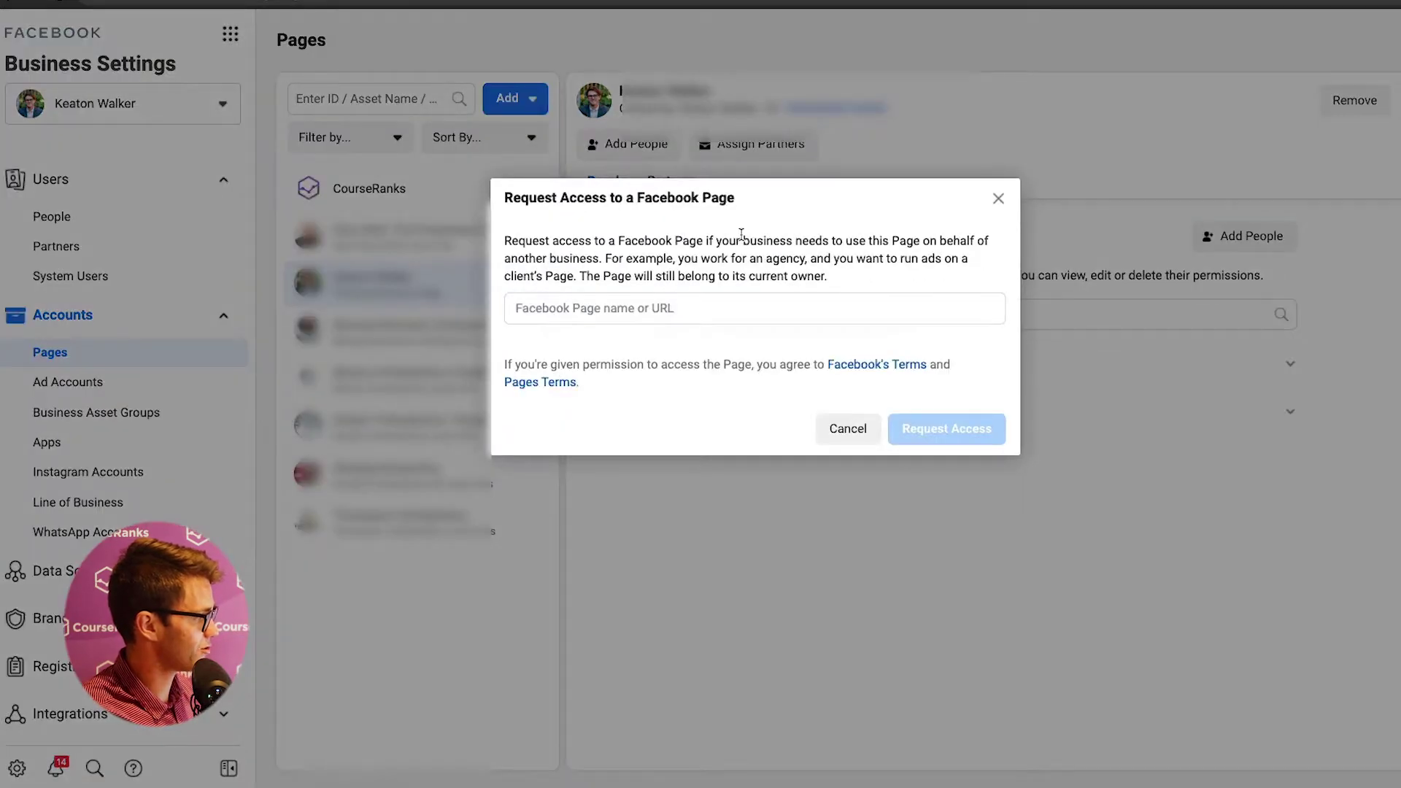
{"action": "left_click", "coordinate": [757, 302]}
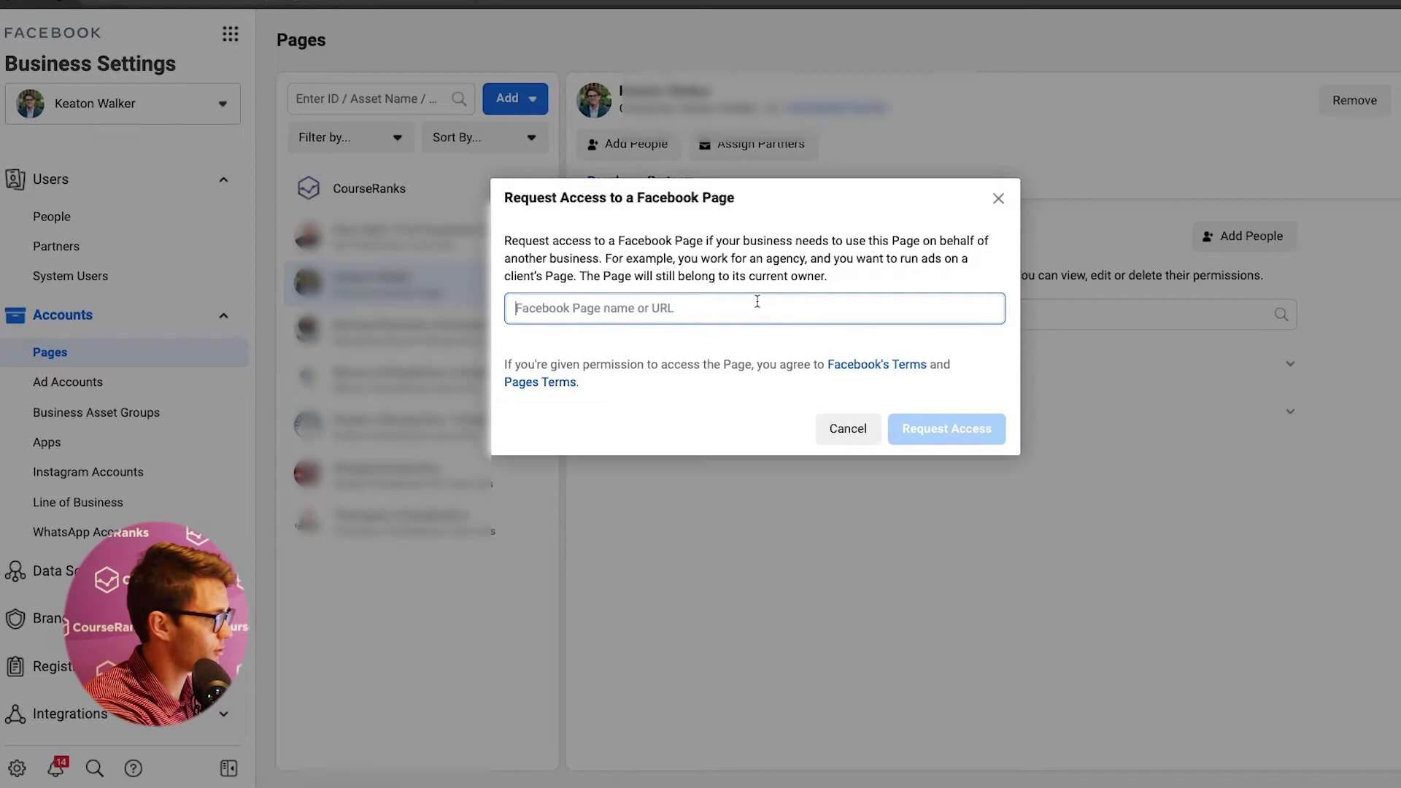
{"action": "type", "text": "keaton"}
{"action": "left_click", "coordinate": [807, 401]}
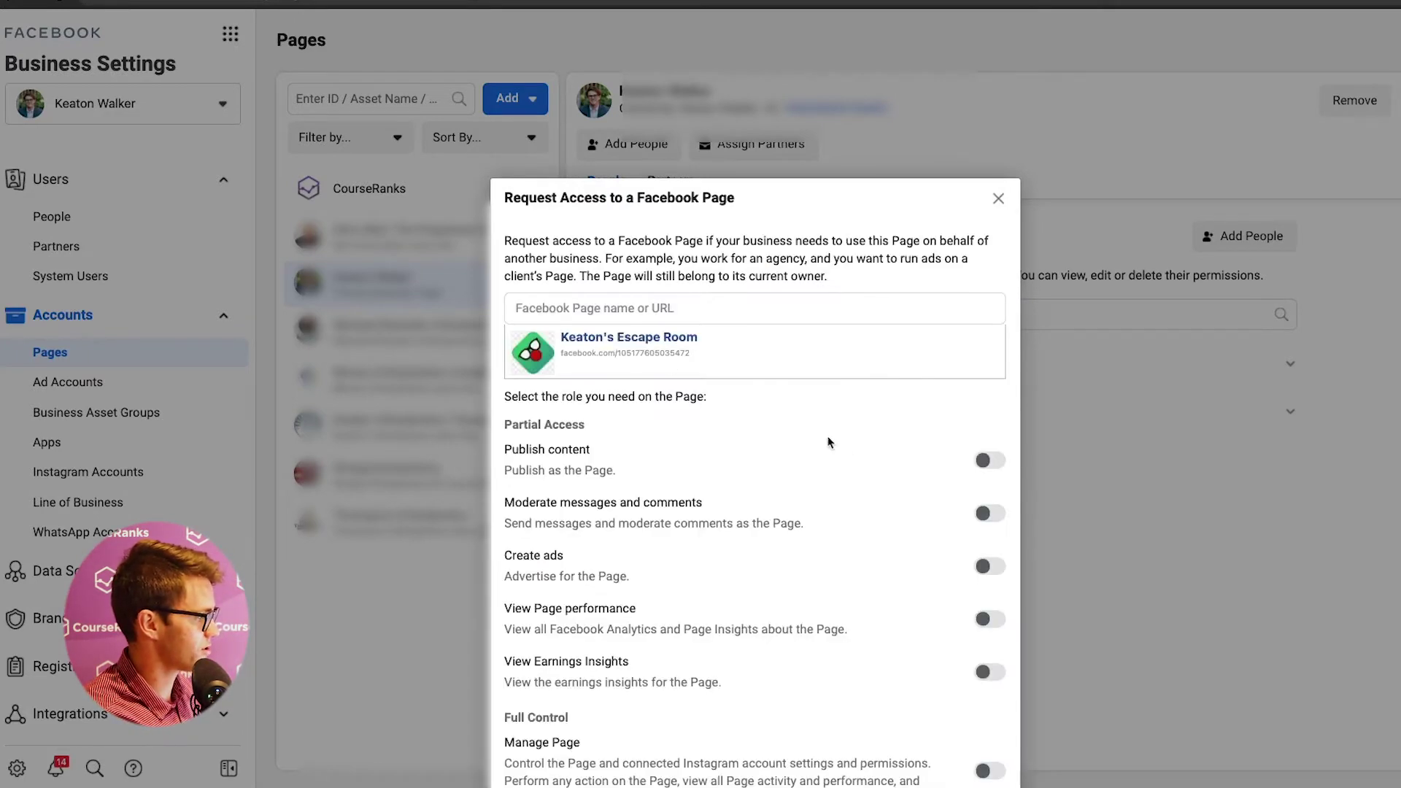
{"action": "left_click", "coordinate": [992, 340]}
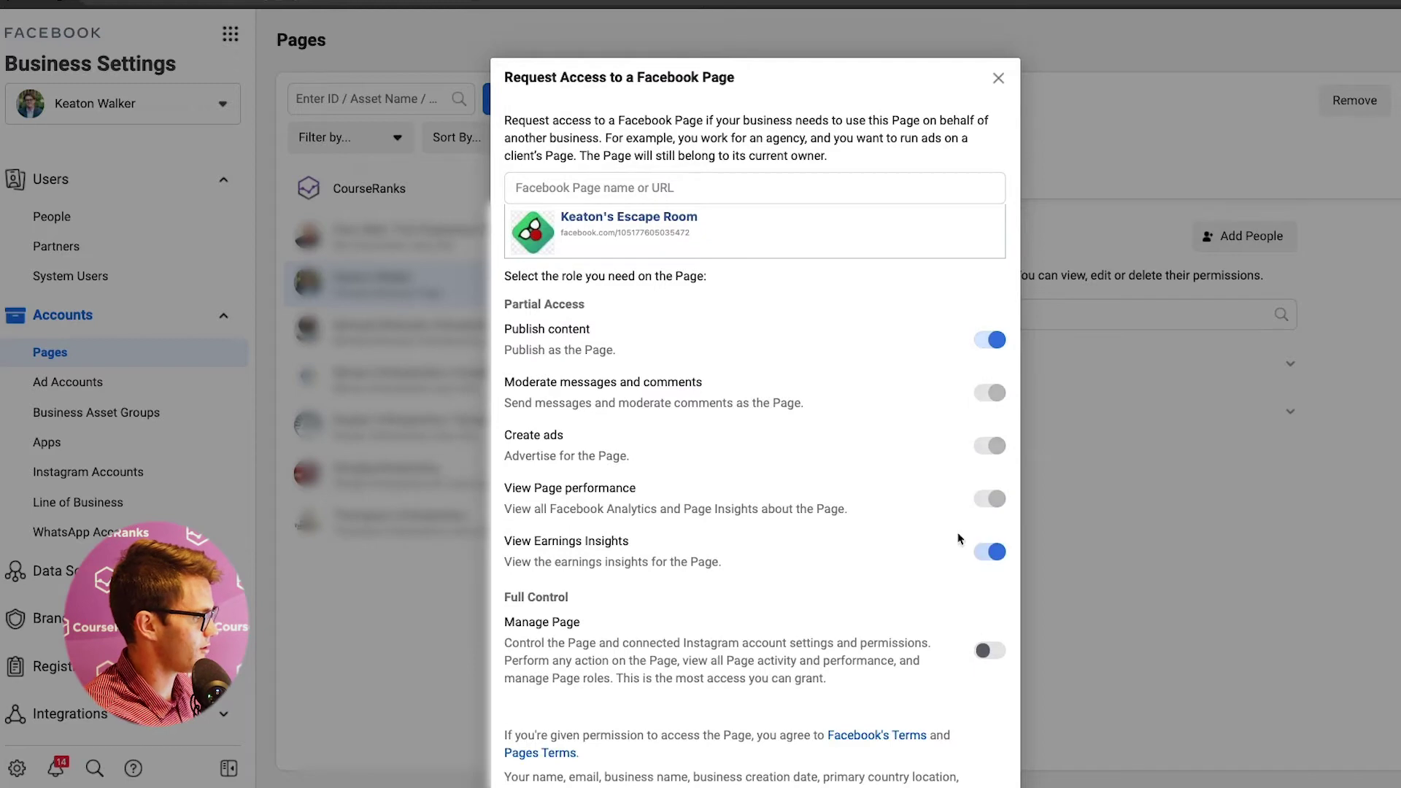
{"action": "scroll", "coordinate": [958, 539], "scroll_direction": "down", "scroll_amount": 2}
{"action": "scroll", "coordinate": [842, 501], "scroll_direction": "down", "scroll_amount": 1}
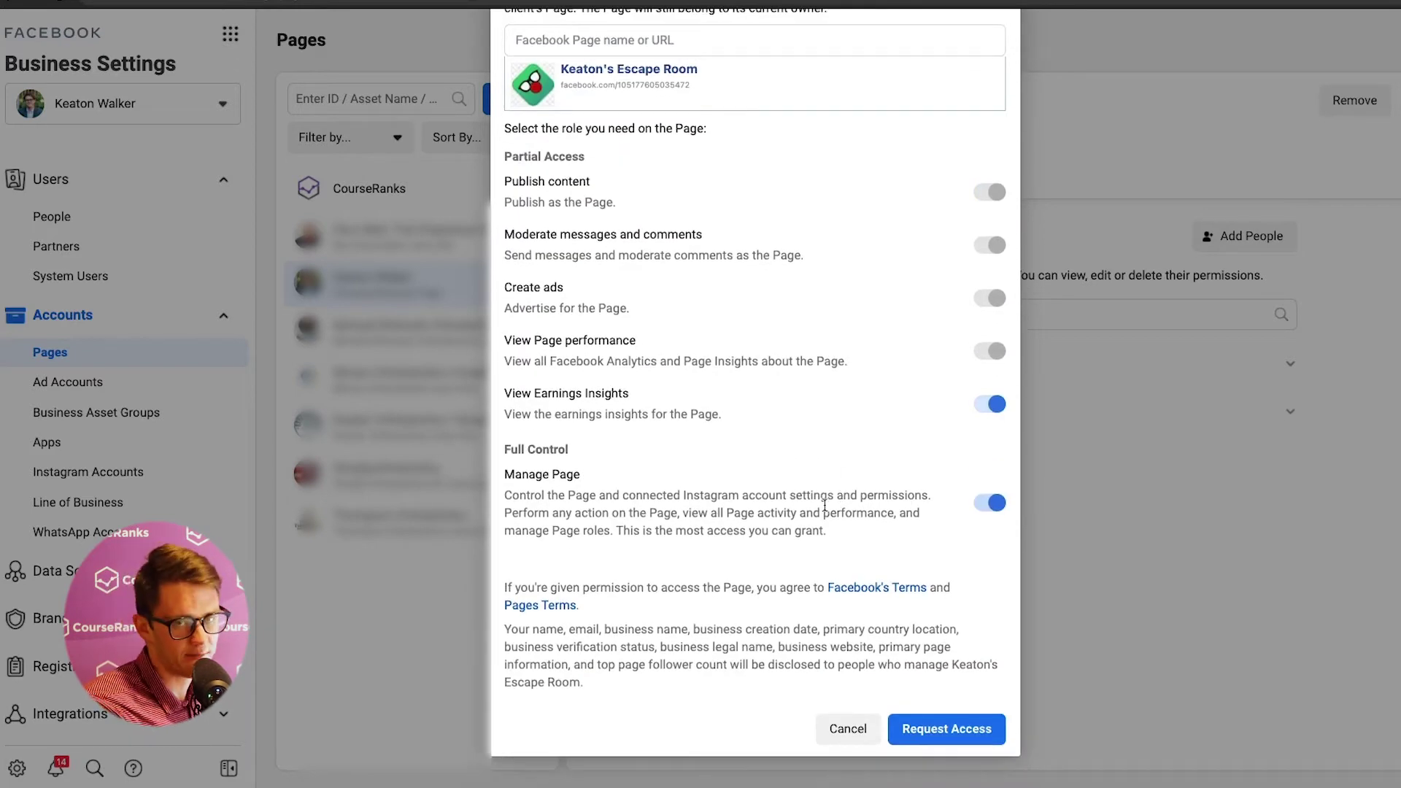
{"action": "left_click", "coordinate": [946, 728]}
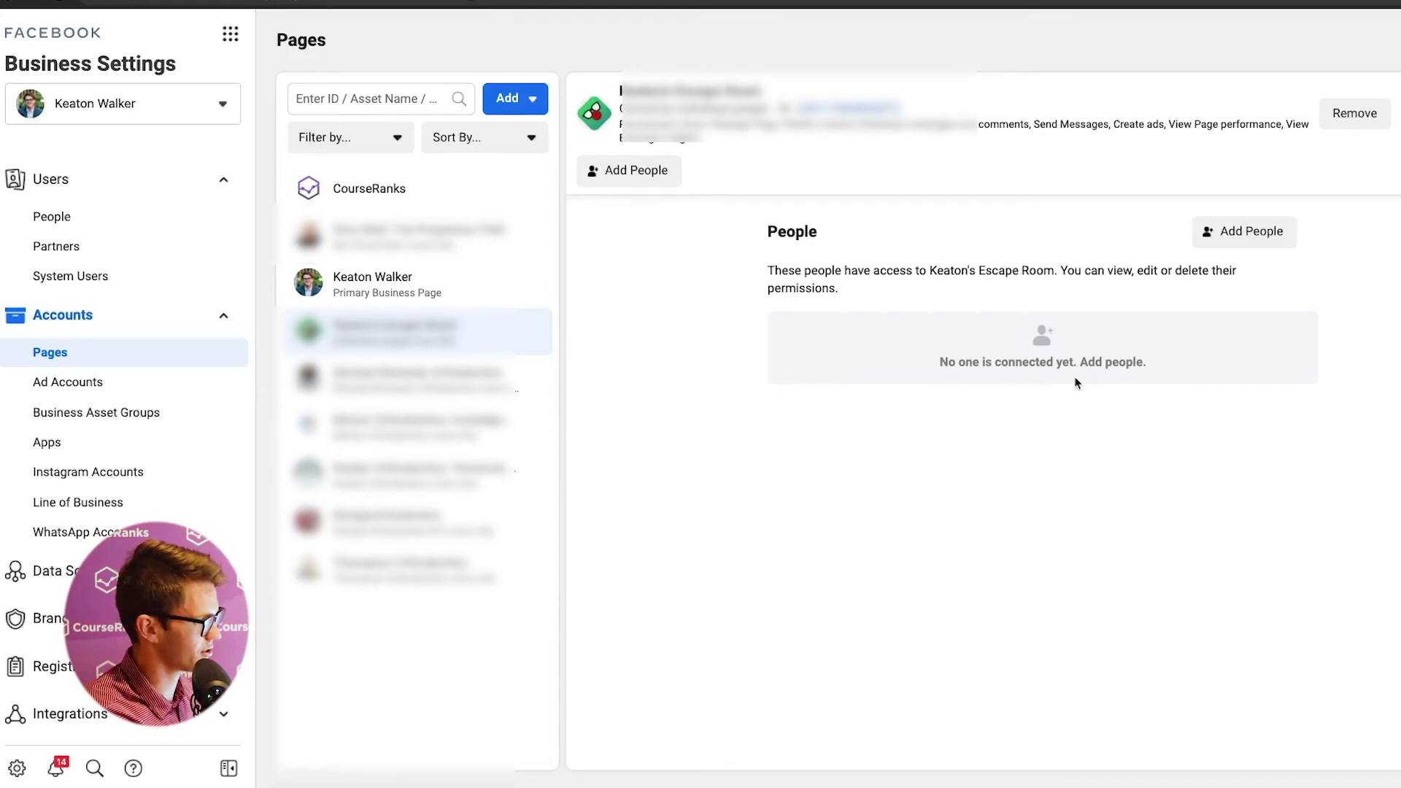
- Open the Add People dialog for the escape-room Page
{"action": "left_click", "coordinate": [1216, 231]}
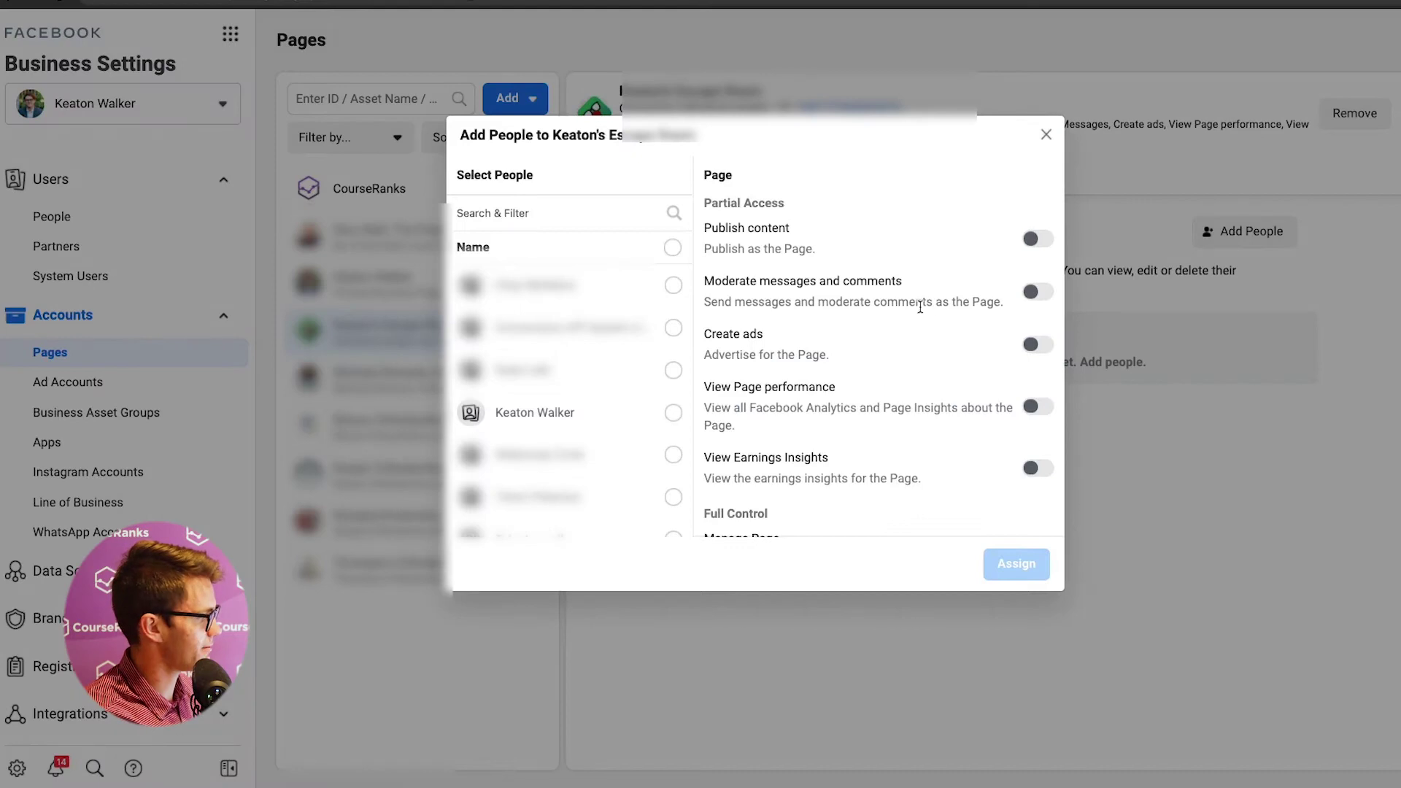
- Assign one person Publish content and Manage Page access to the escape-room Page, then go to Ad Accounts
{"action": "left_click", "coordinate": [672, 412]}
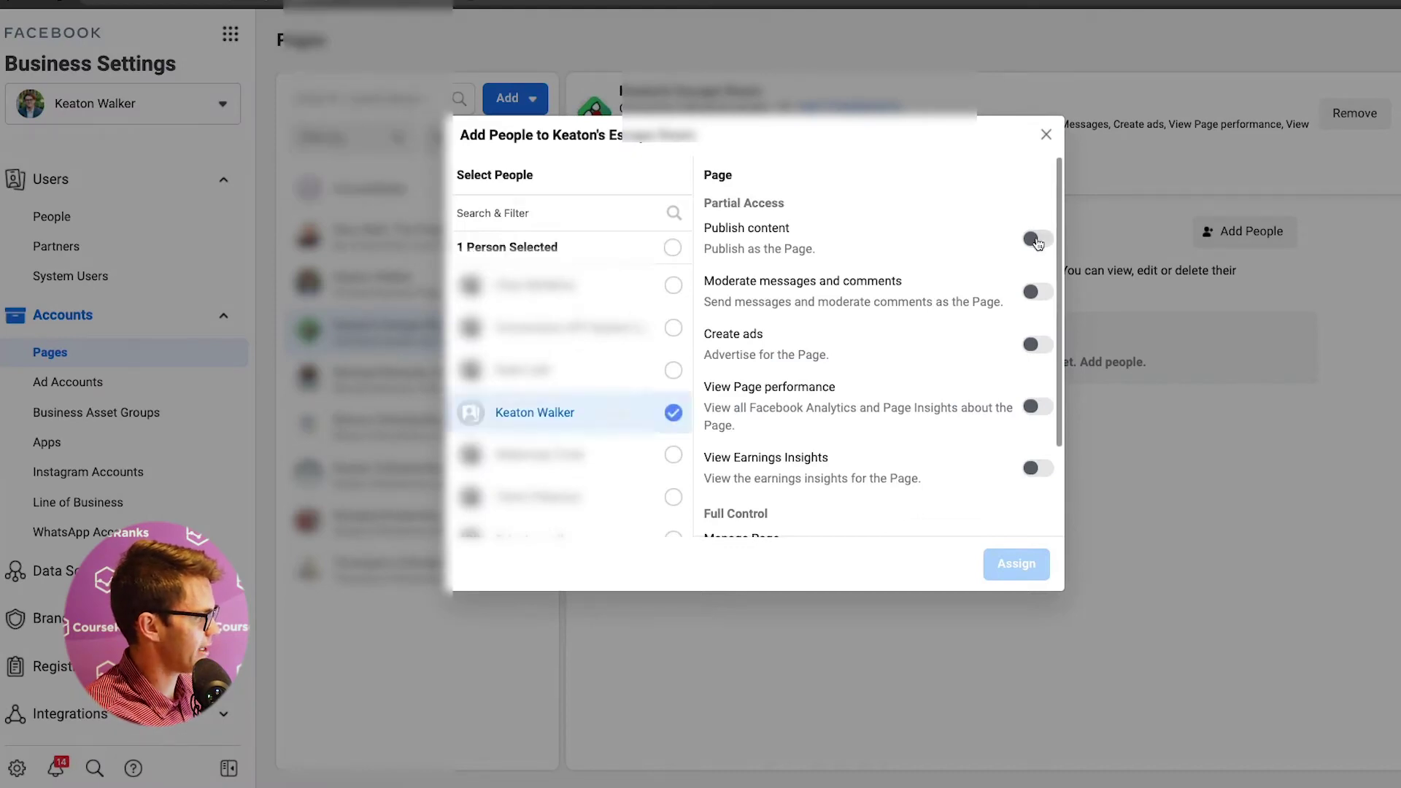
{"action": "left_click", "coordinate": [1037, 238]}
{"action": "scroll", "coordinate": [1031, 424], "scroll_direction": "down", "scroll_amount": 2}
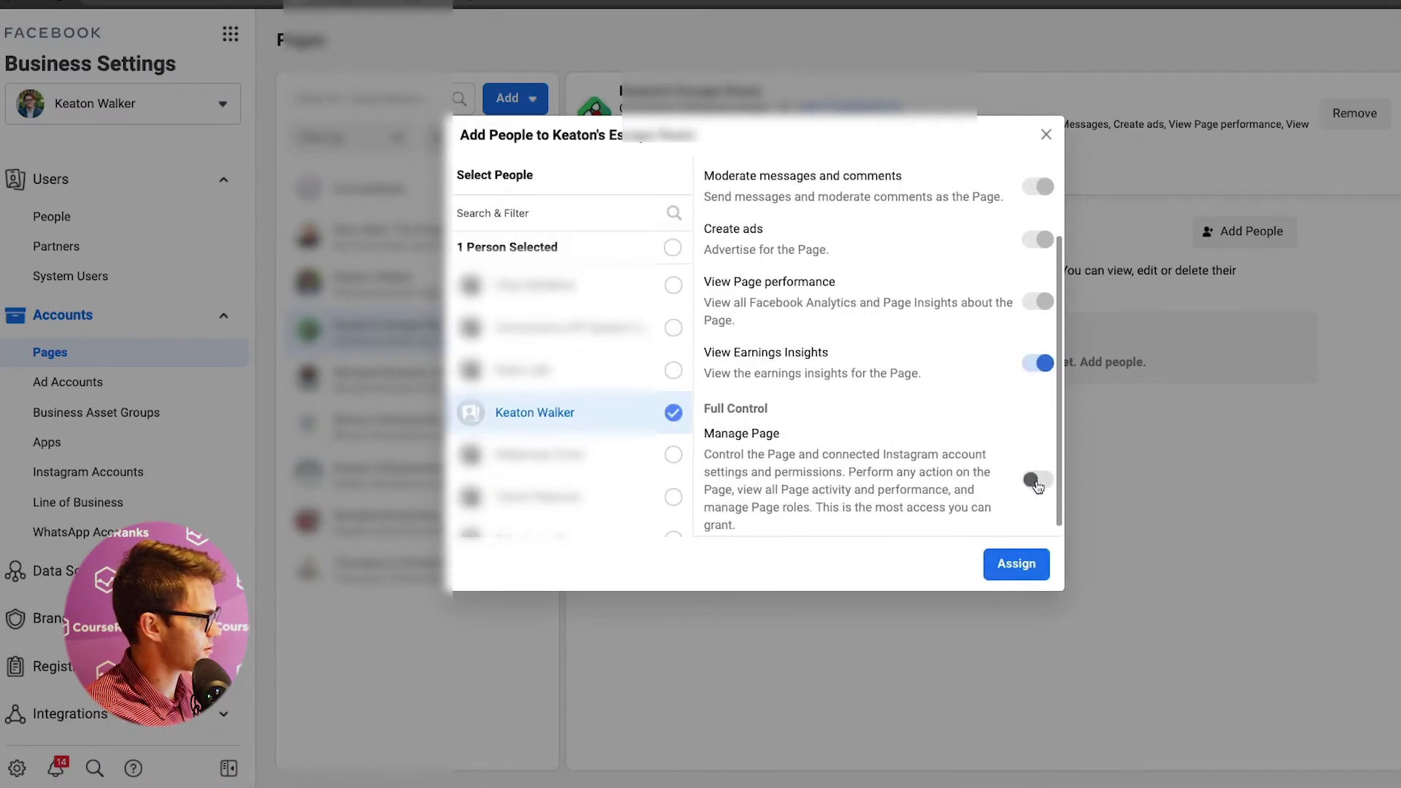
{"action": "left_click", "coordinate": [1036, 482]}
{"action": "left_click", "coordinate": [1016, 564]}
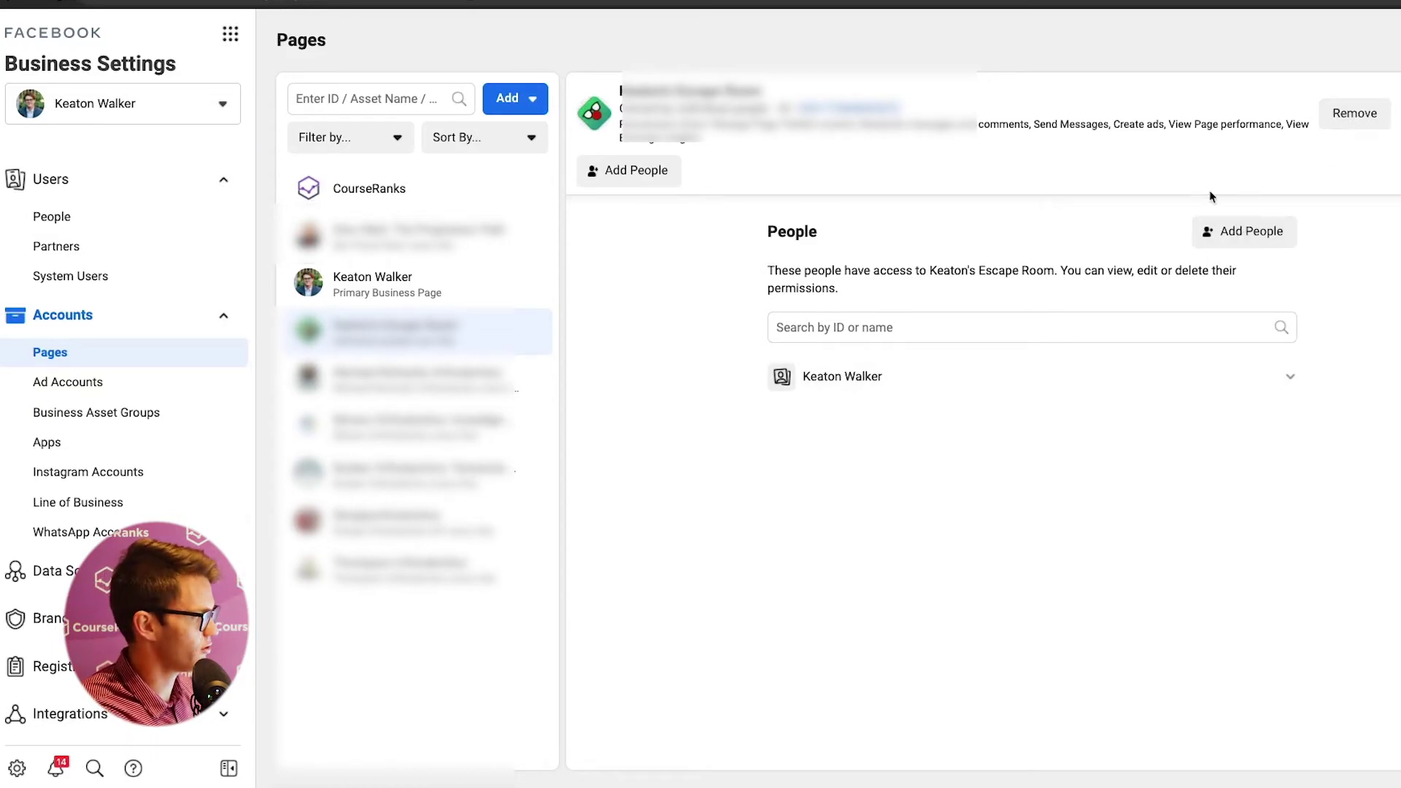
{"action": "left_click", "coordinate": [68, 382]}
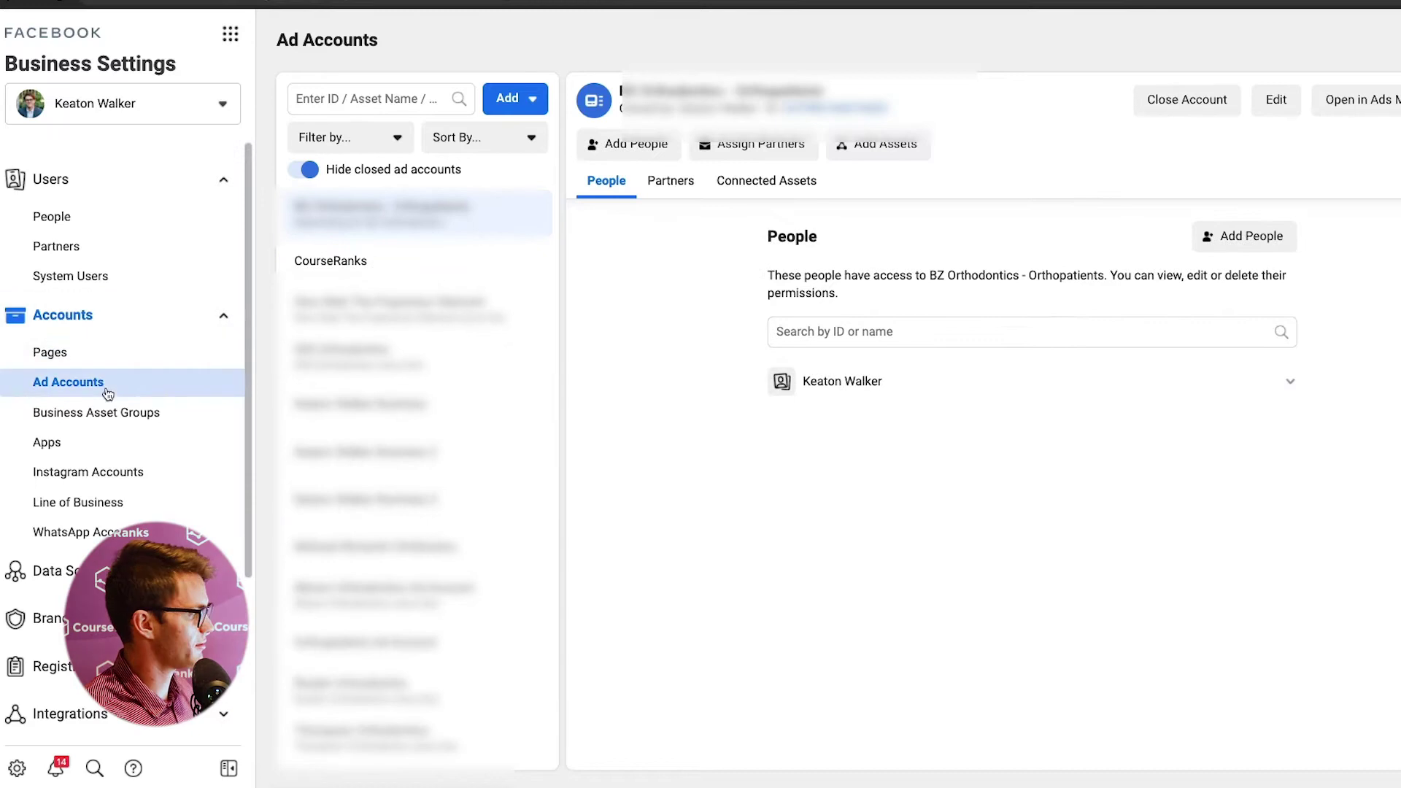
- Preview the forms for adding an existing ad account by ID and creating a new one, saving neither
{"action": "left_click", "coordinate": [531, 106]}
{"action": "left_click", "coordinate": [566, 164]}
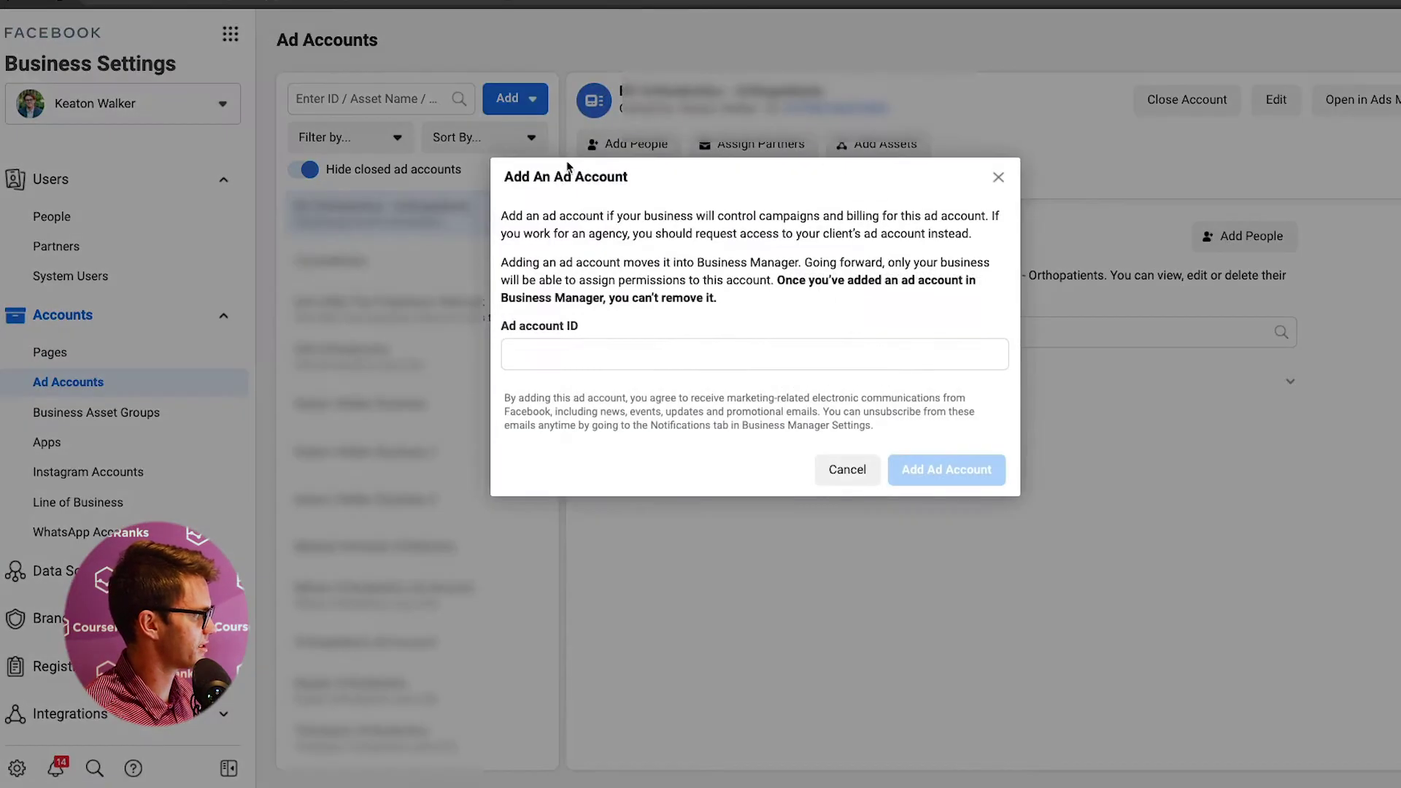
{"action": "left_click", "coordinate": [625, 355]}
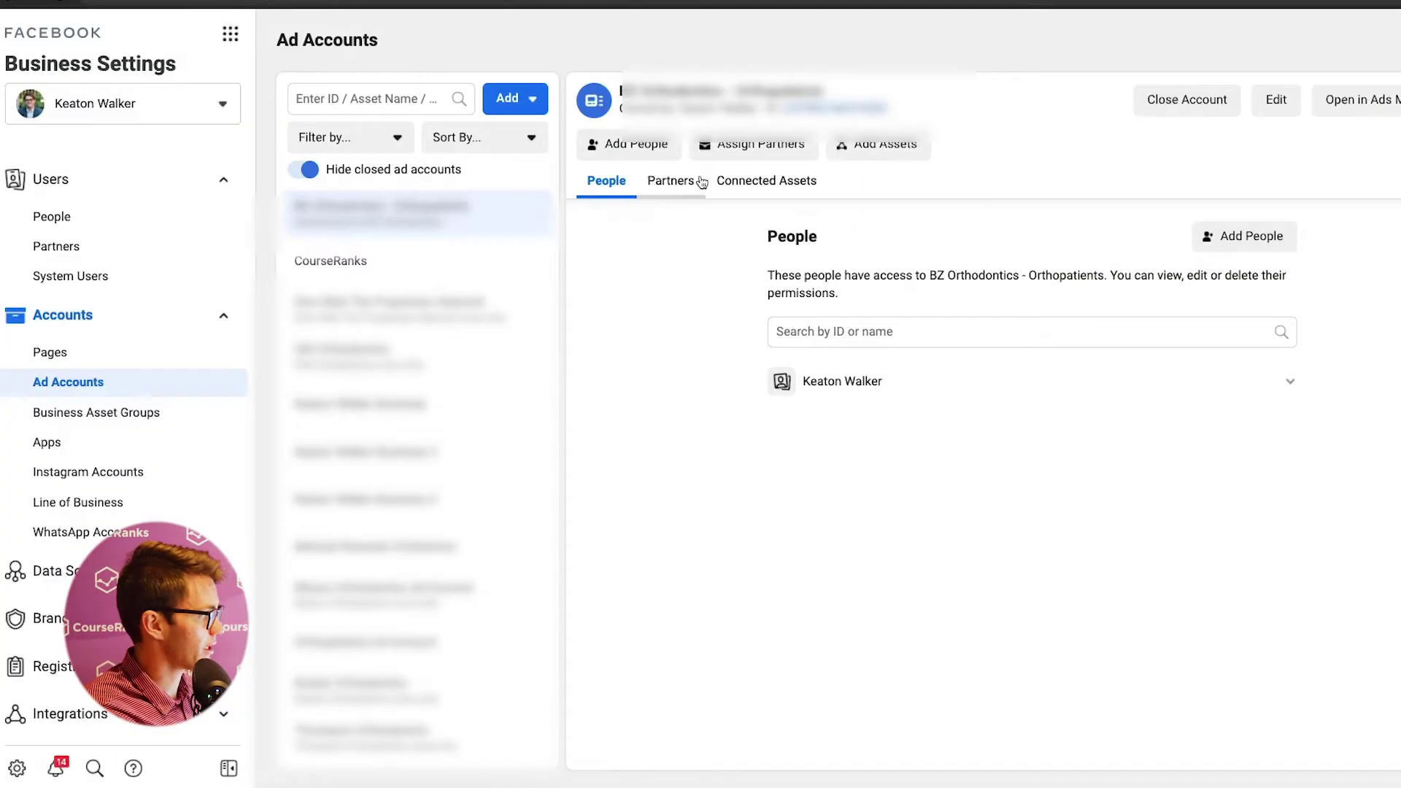
{"action": "left_click", "coordinate": [515, 98]}
{"action": "left_click", "coordinate": [622, 319]}
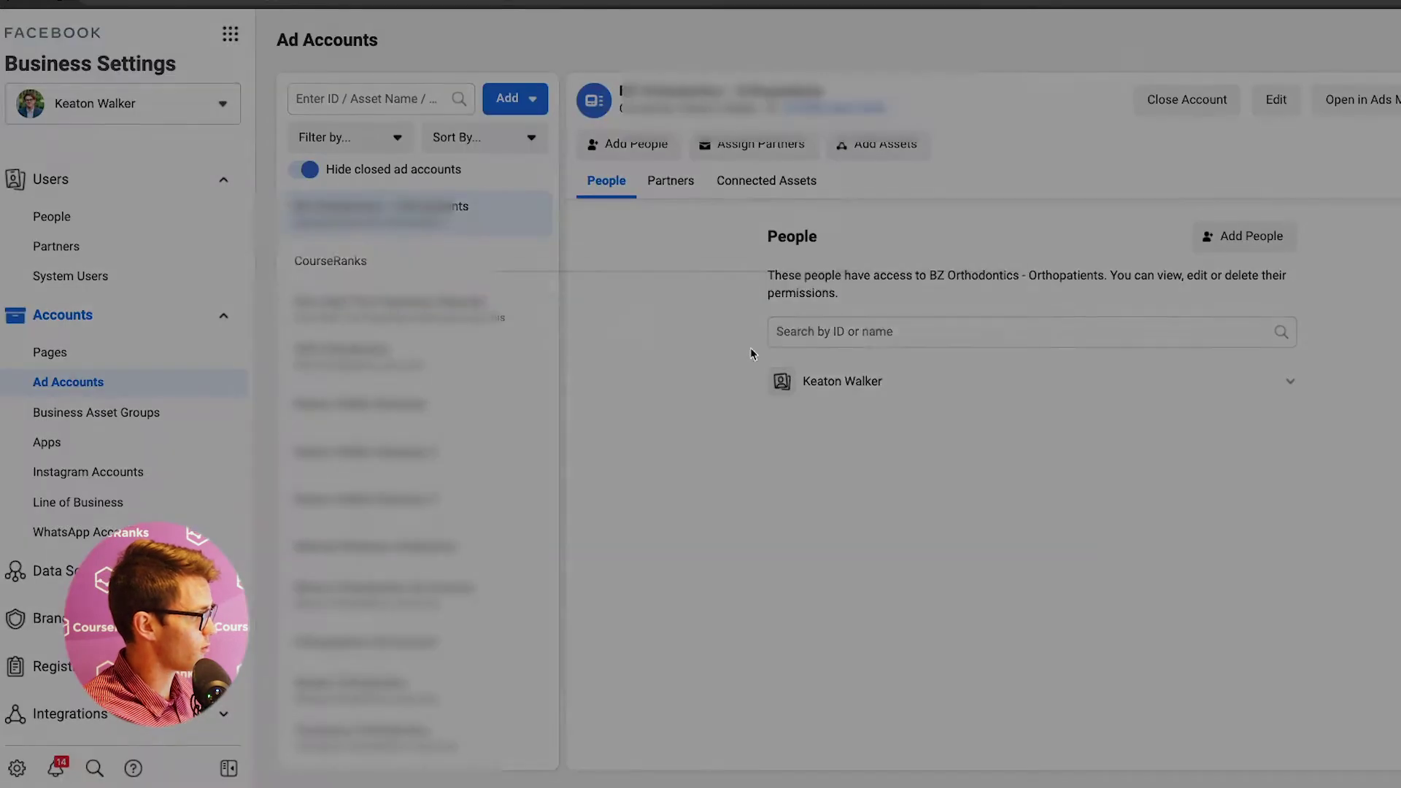
{"action": "left_click", "coordinate": [630, 441]}
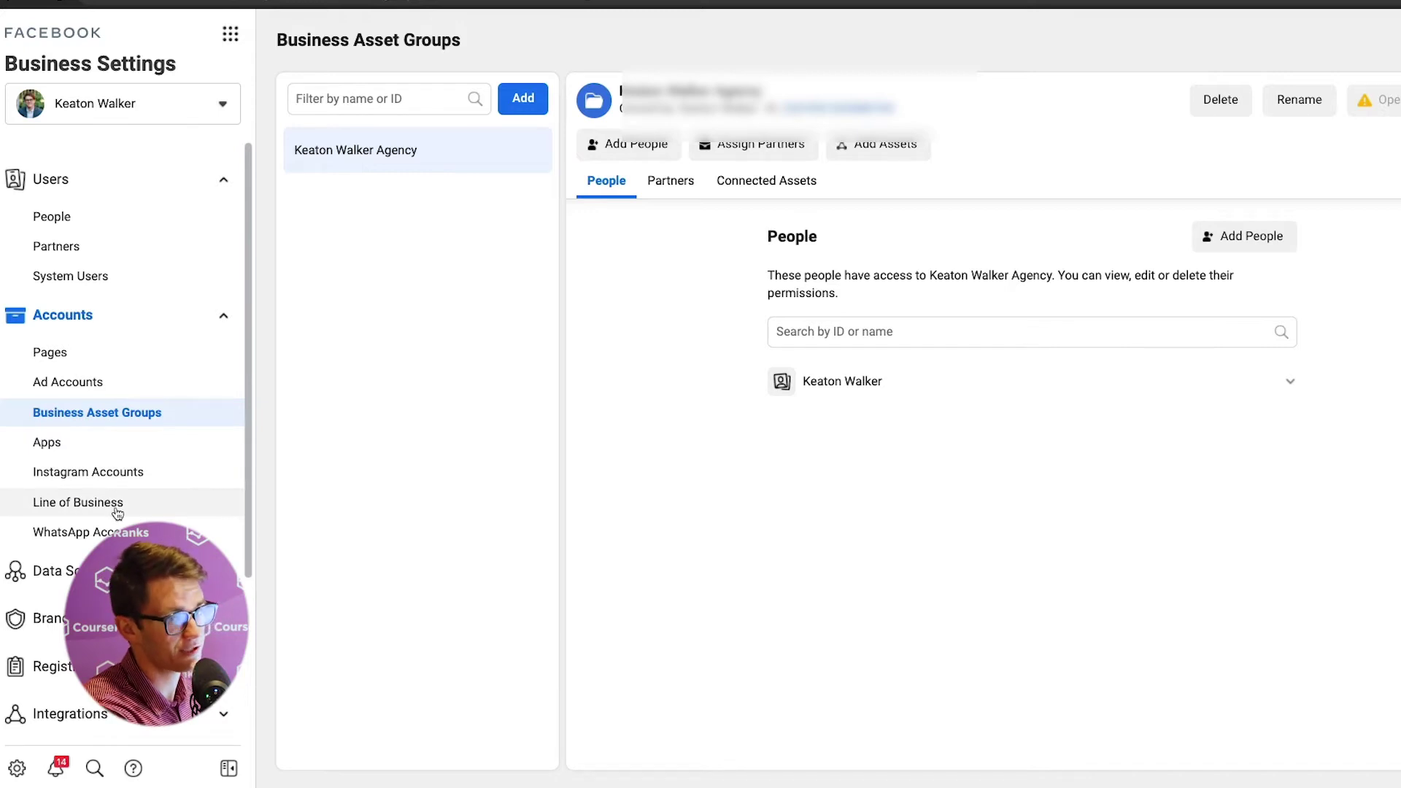
- In Instagram Accounts, connect the CourseRanks Instagram account by logging in and saving the login
{"action": "left_click", "coordinate": [206, 467]}
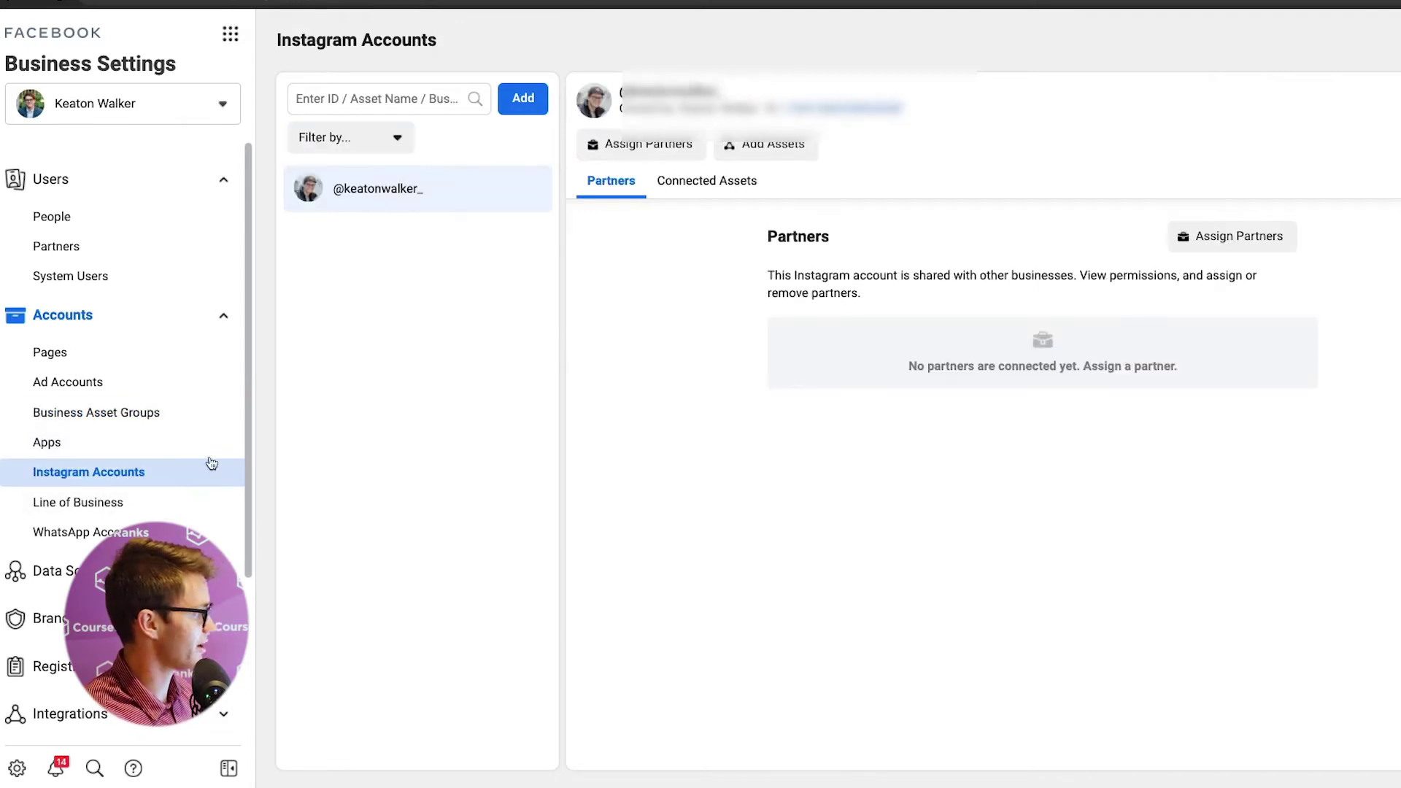
{"action": "left_click", "coordinate": [522, 98]}
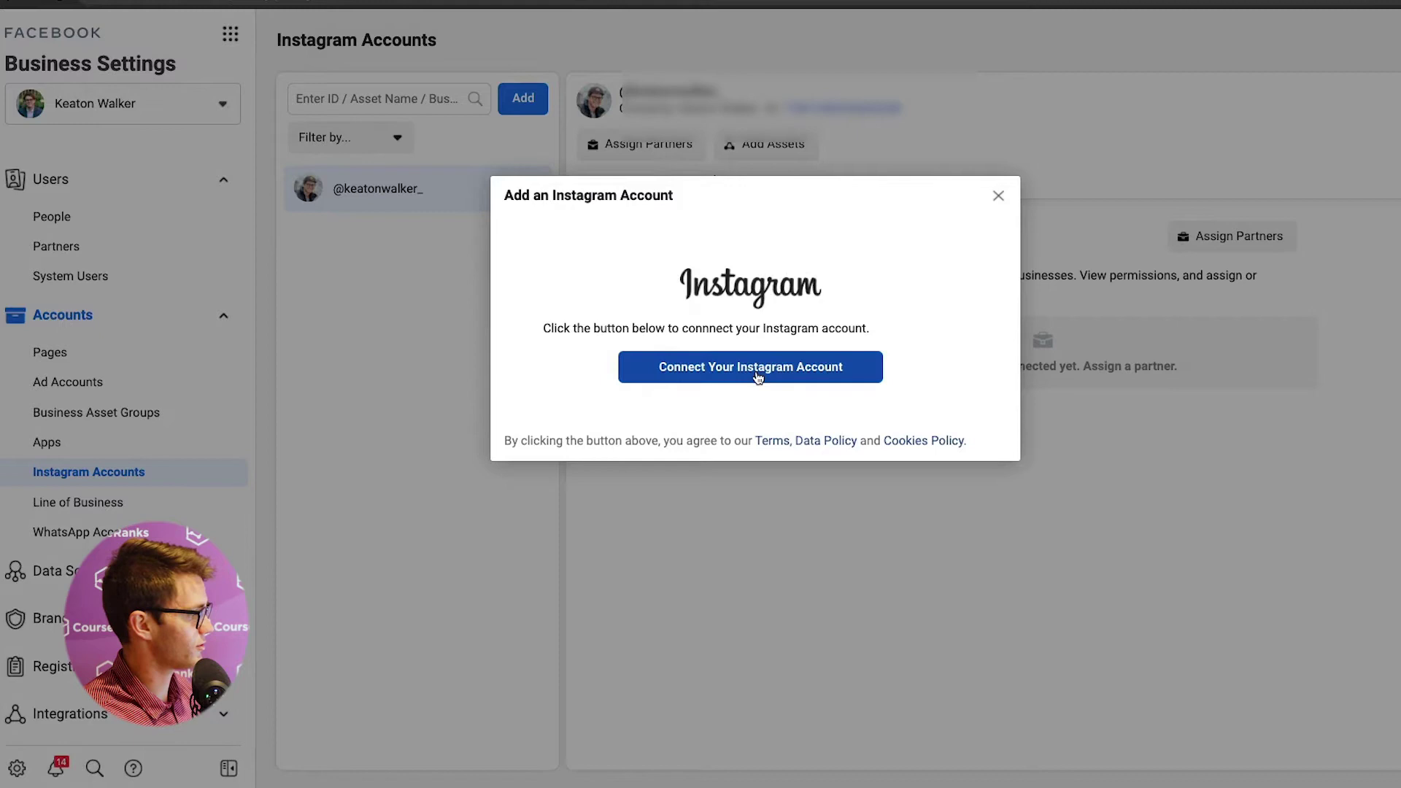
{"action": "left_click", "coordinate": [757, 376]}
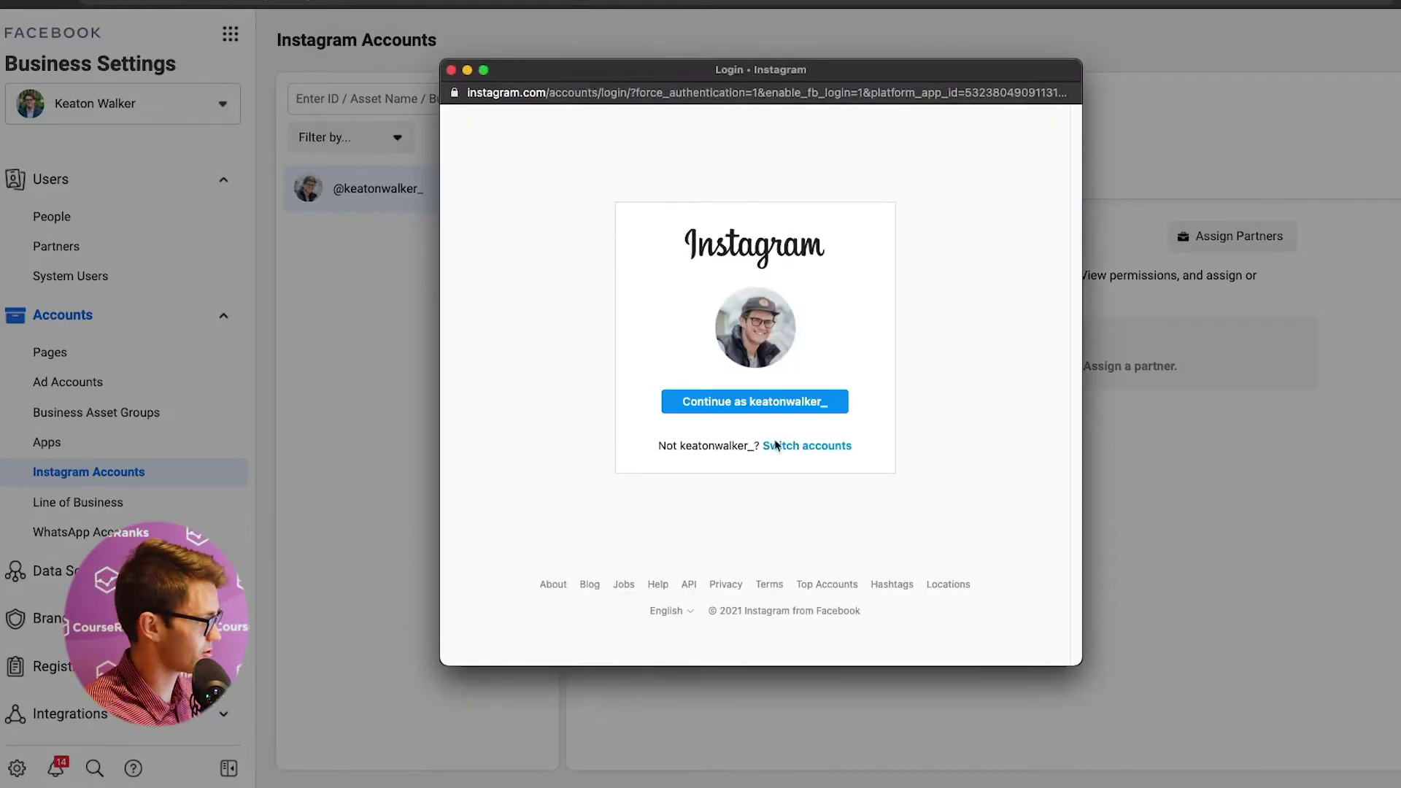
{"action": "left_click", "coordinate": [792, 447]}
{"action": "type", "text": "co"}
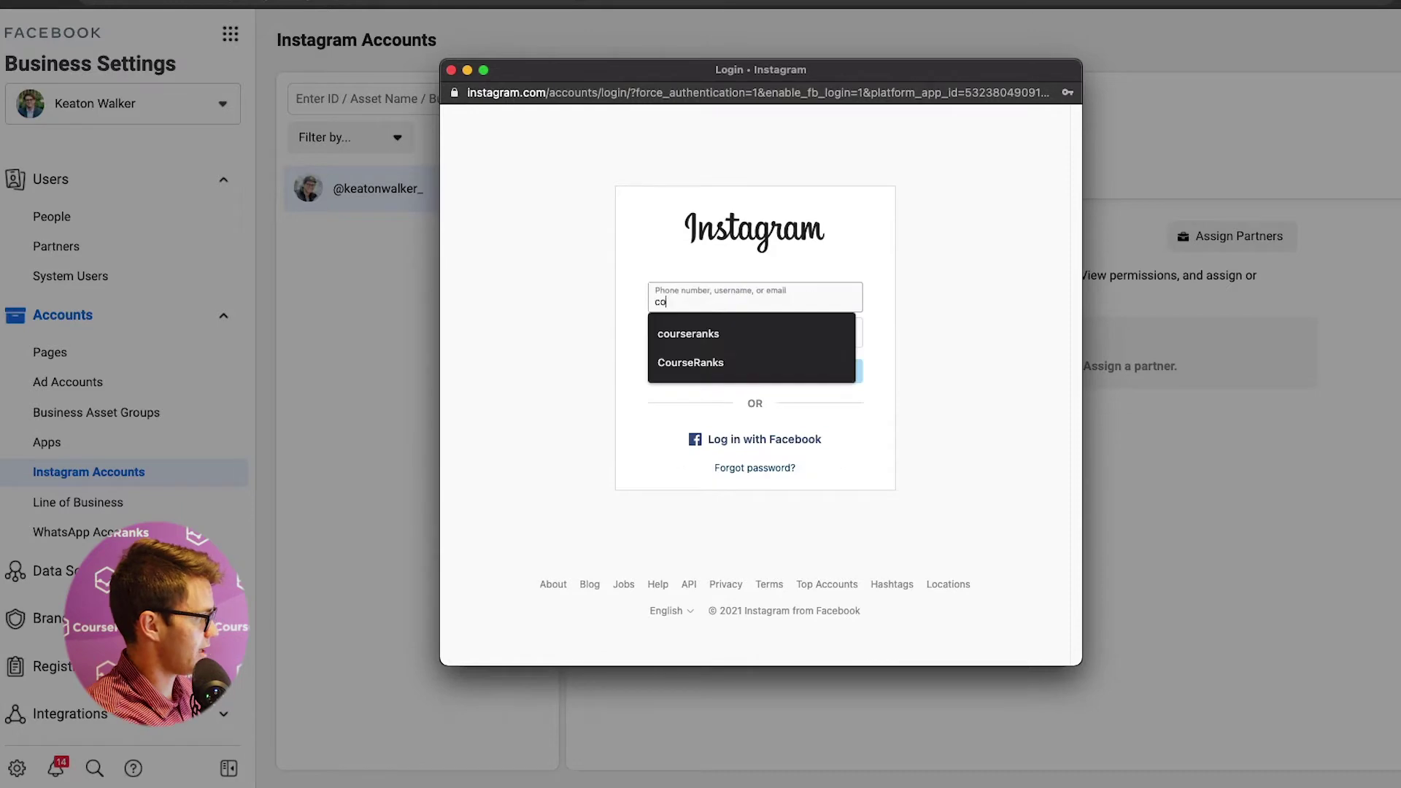
{"action": "type", "text": "urseranks"}
{"action": "key", "text": "Down"}
{"action": "key", "text": "Return"}
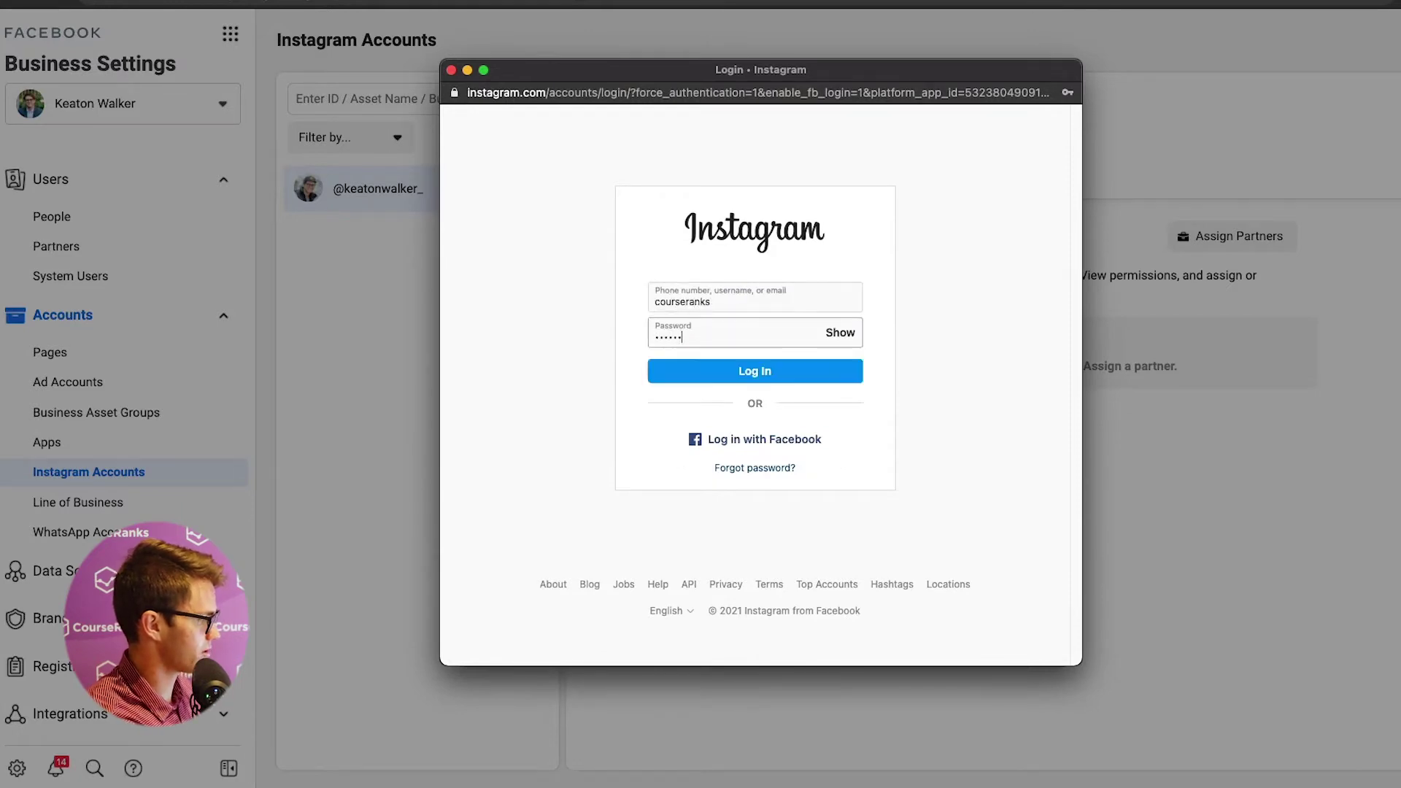
{"action": "key", "text": "Return"}
{"action": "left_click", "coordinate": [755, 409]}
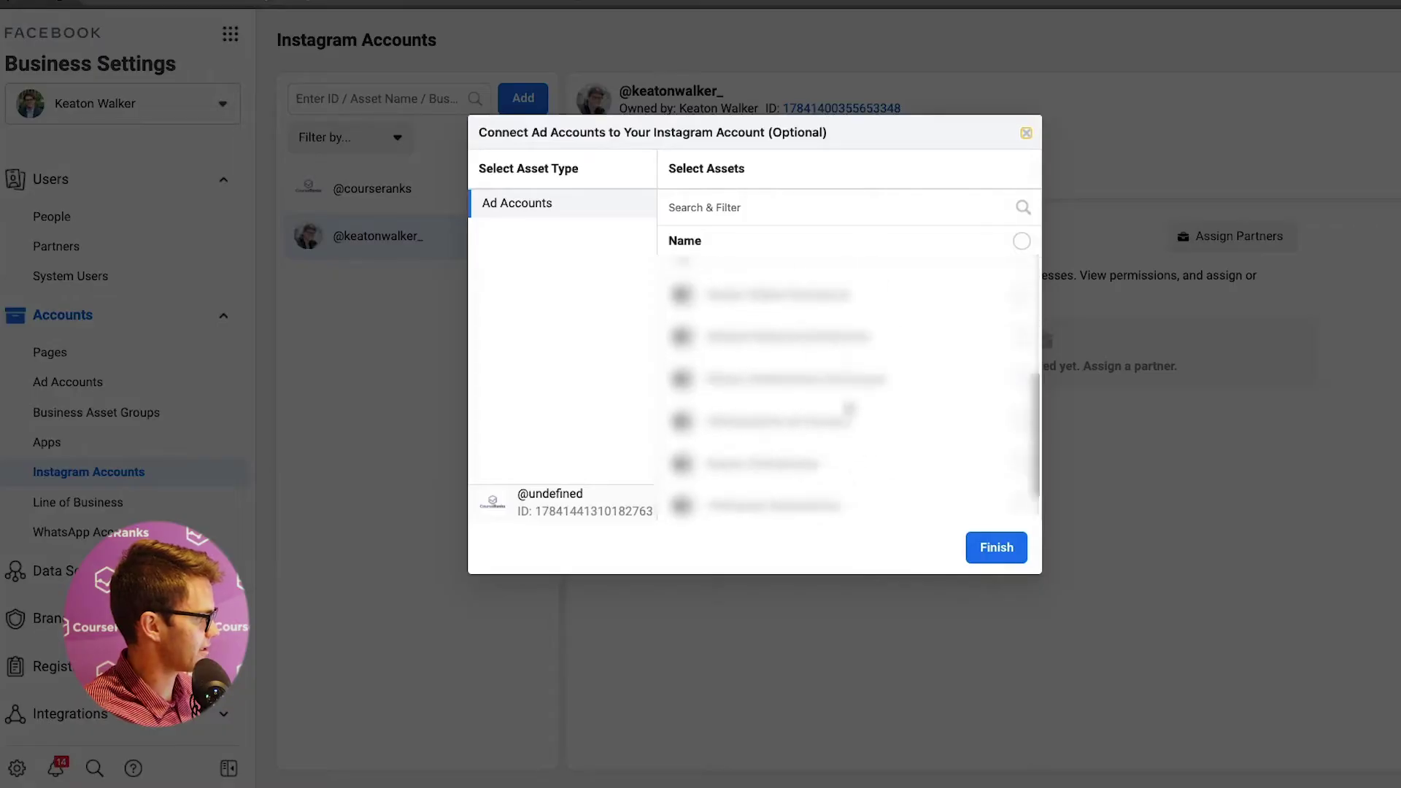
- Link the CourseRanks ad account to the Instagram account and dismiss the confirmation
{"action": "scroll", "coordinate": [839, 445], "scroll_direction": "up", "scroll_amount": 3}
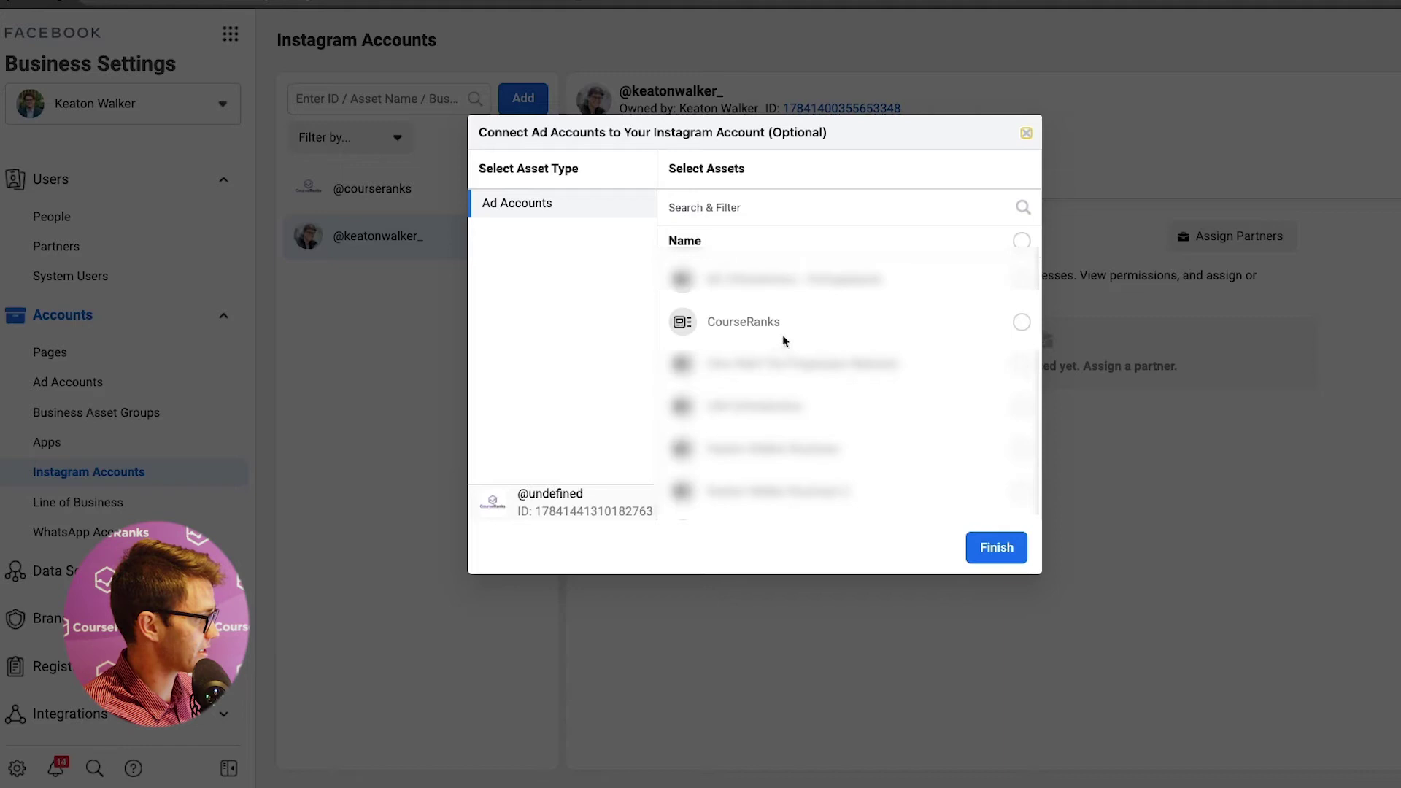
{"action": "left_click", "coordinate": [768, 324]}
{"action": "left_click", "coordinate": [981, 547]}
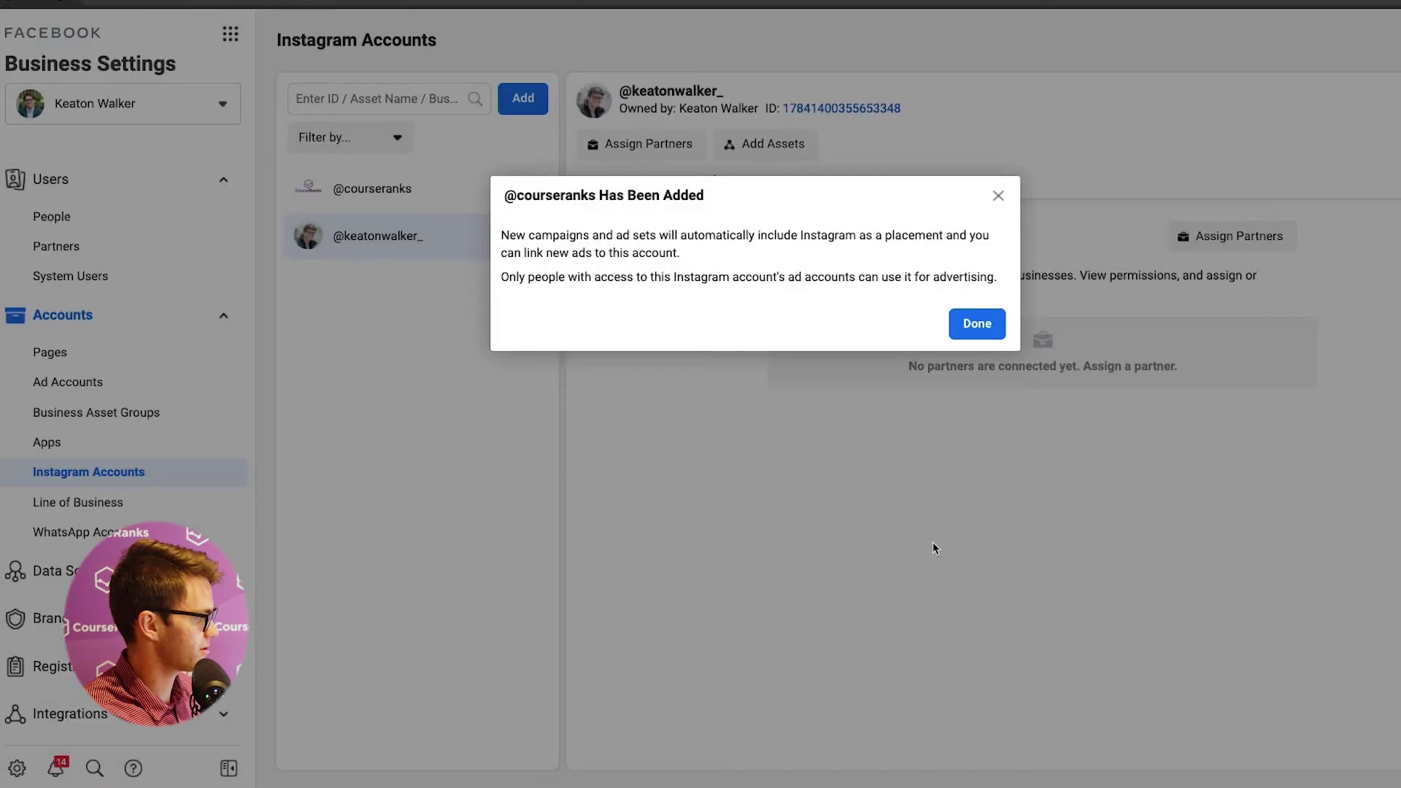
{"action": "key", "text": "Escape"}
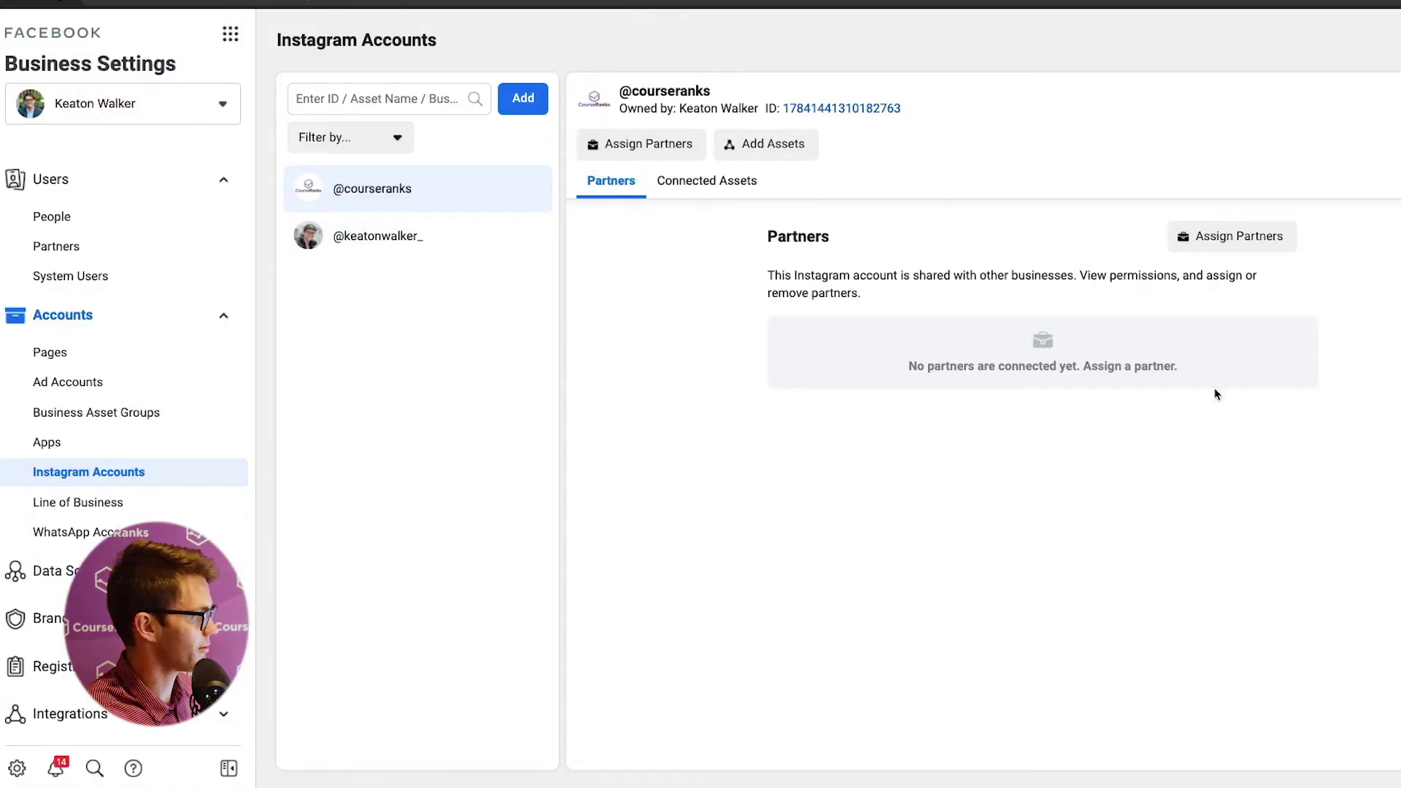
- Open the partner-sharing form and close it without sharing, then go to Line of Business
{"action": "left_click", "coordinate": [1231, 235]}
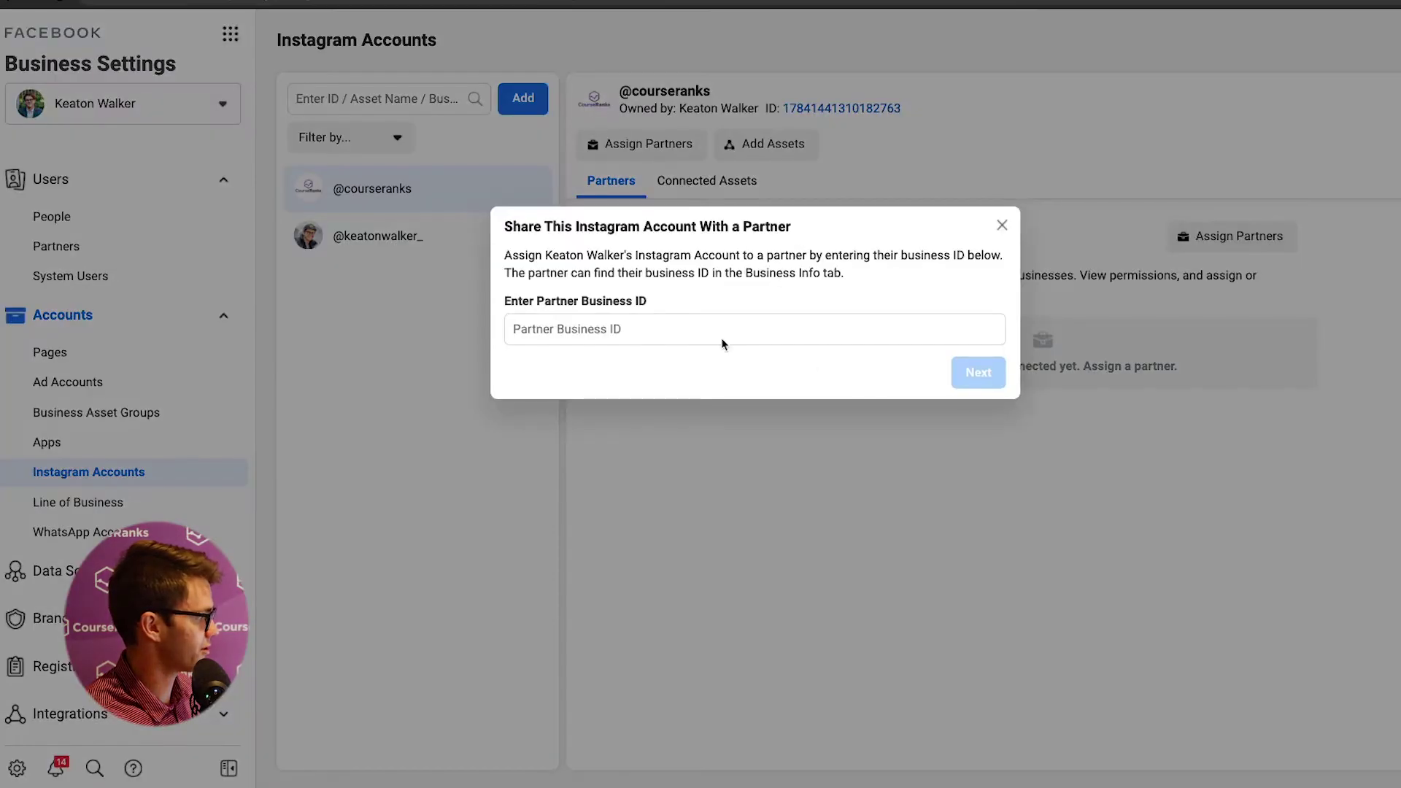
{"action": "left_click", "coordinate": [676, 330]}
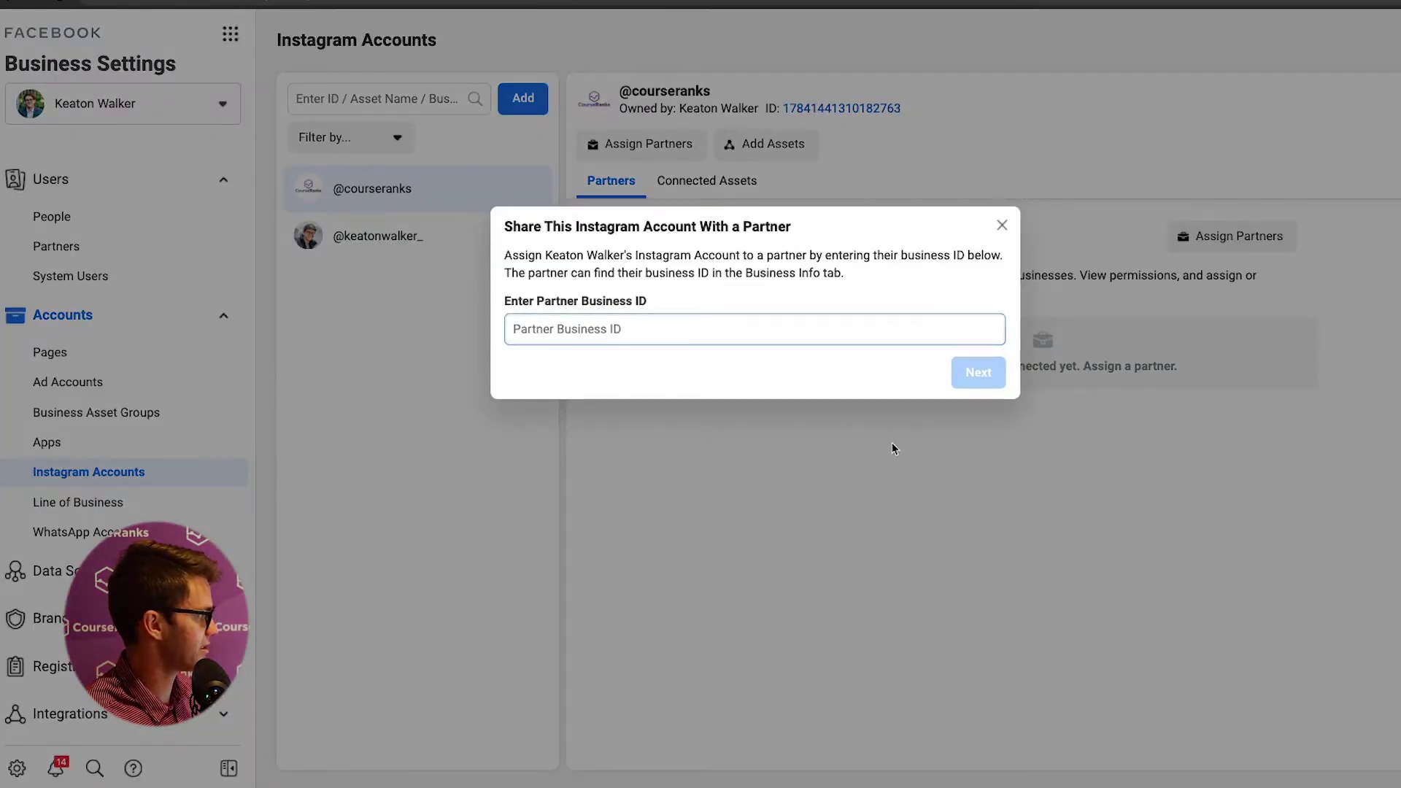
{"action": "left_click", "coordinate": [411, 206]}
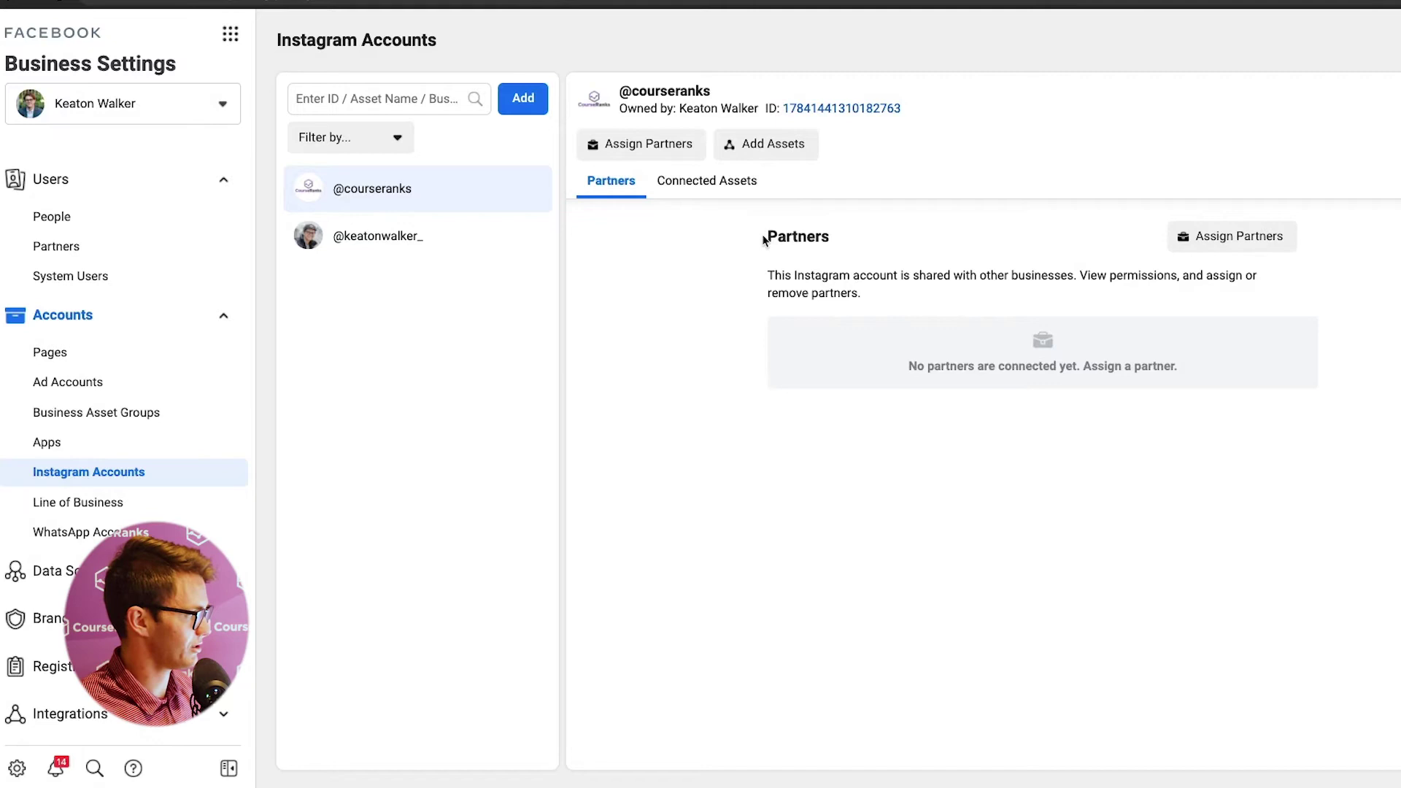
{"action": "left_click", "coordinate": [79, 502]}
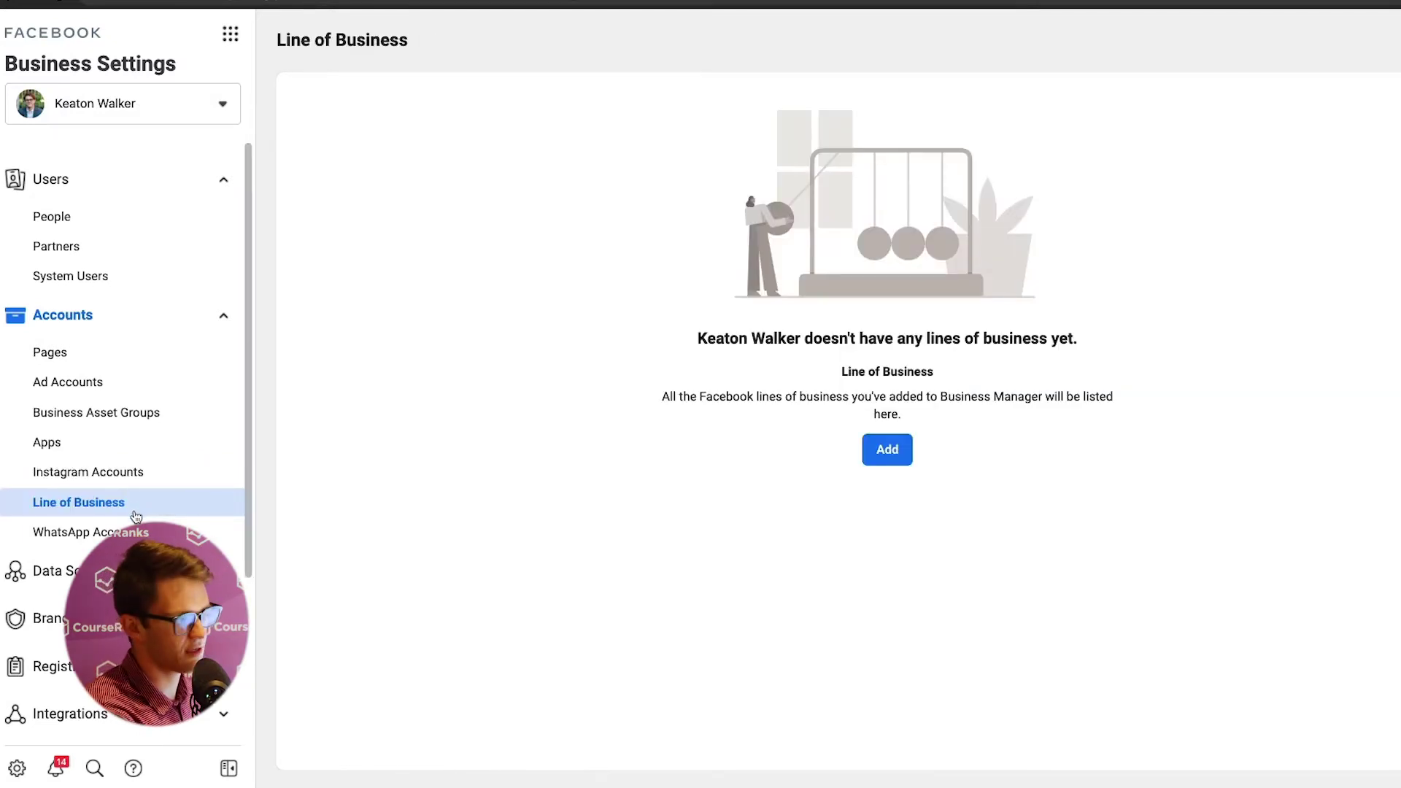
- Visit WhatsApp Accounts, collapse Accounts and Users, then view Catalogs and Pixels under Data Sources
{"action": "left_click", "coordinate": [127, 532]}
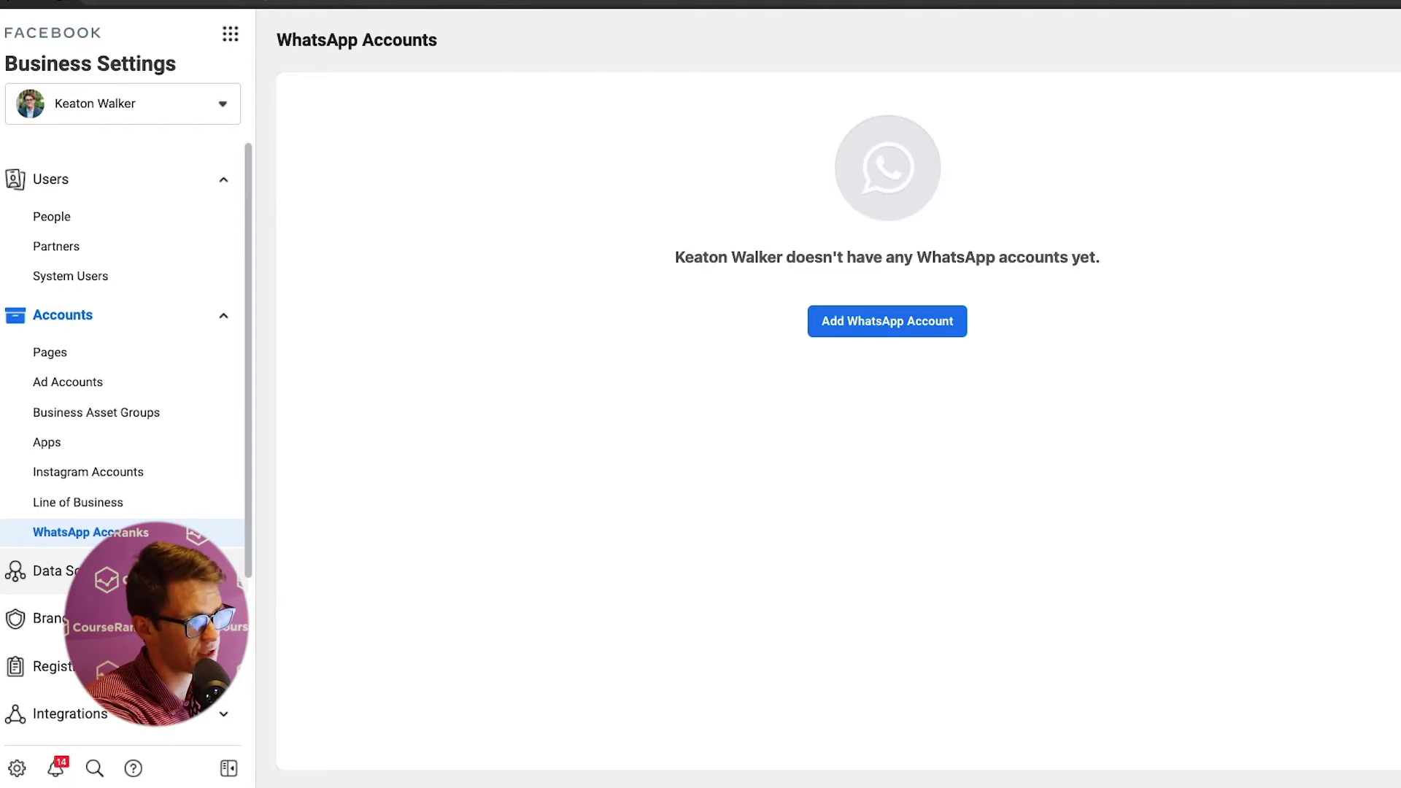
{"action": "left_click", "coordinate": [184, 315]}
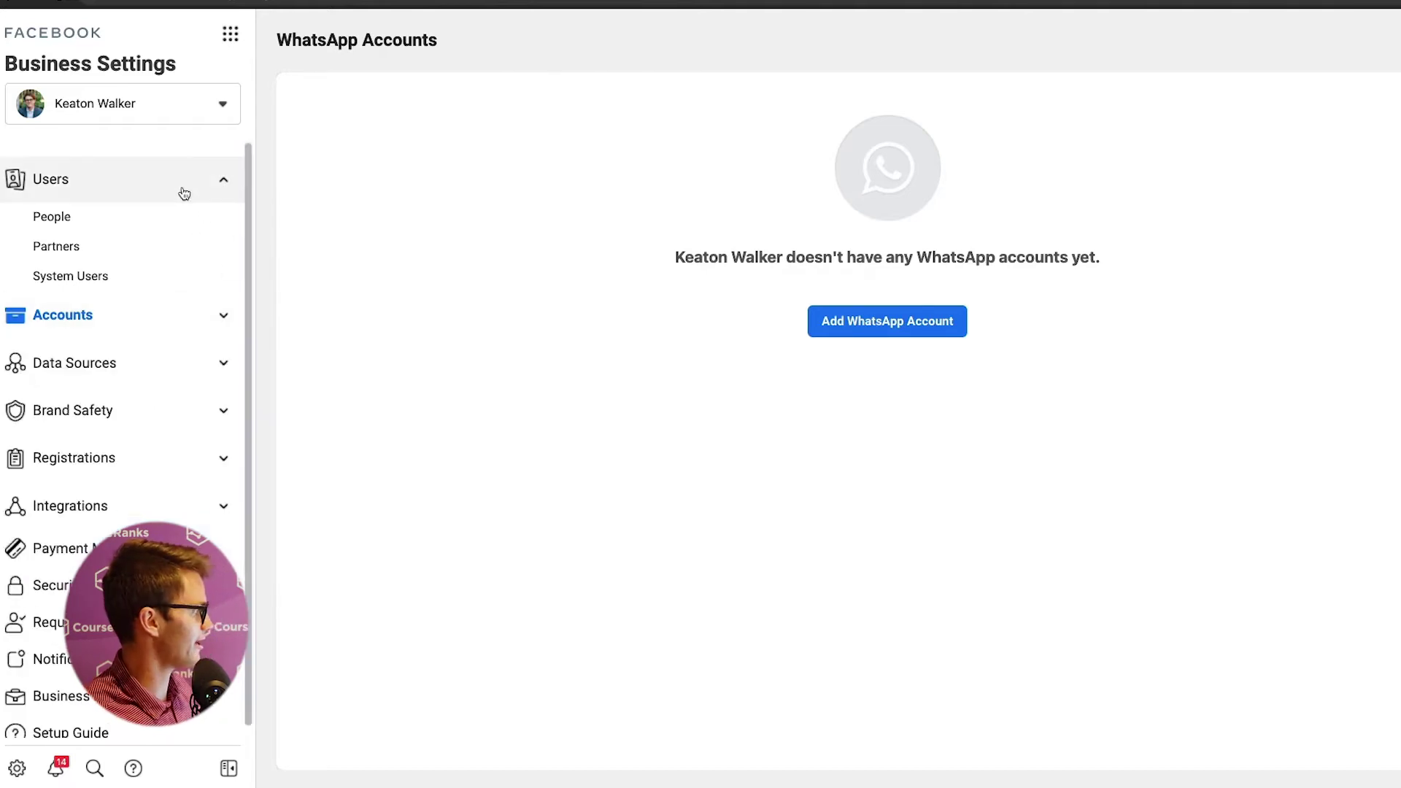
{"action": "left_click", "coordinate": [123, 188]}
{"action": "left_click", "coordinate": [103, 281]}
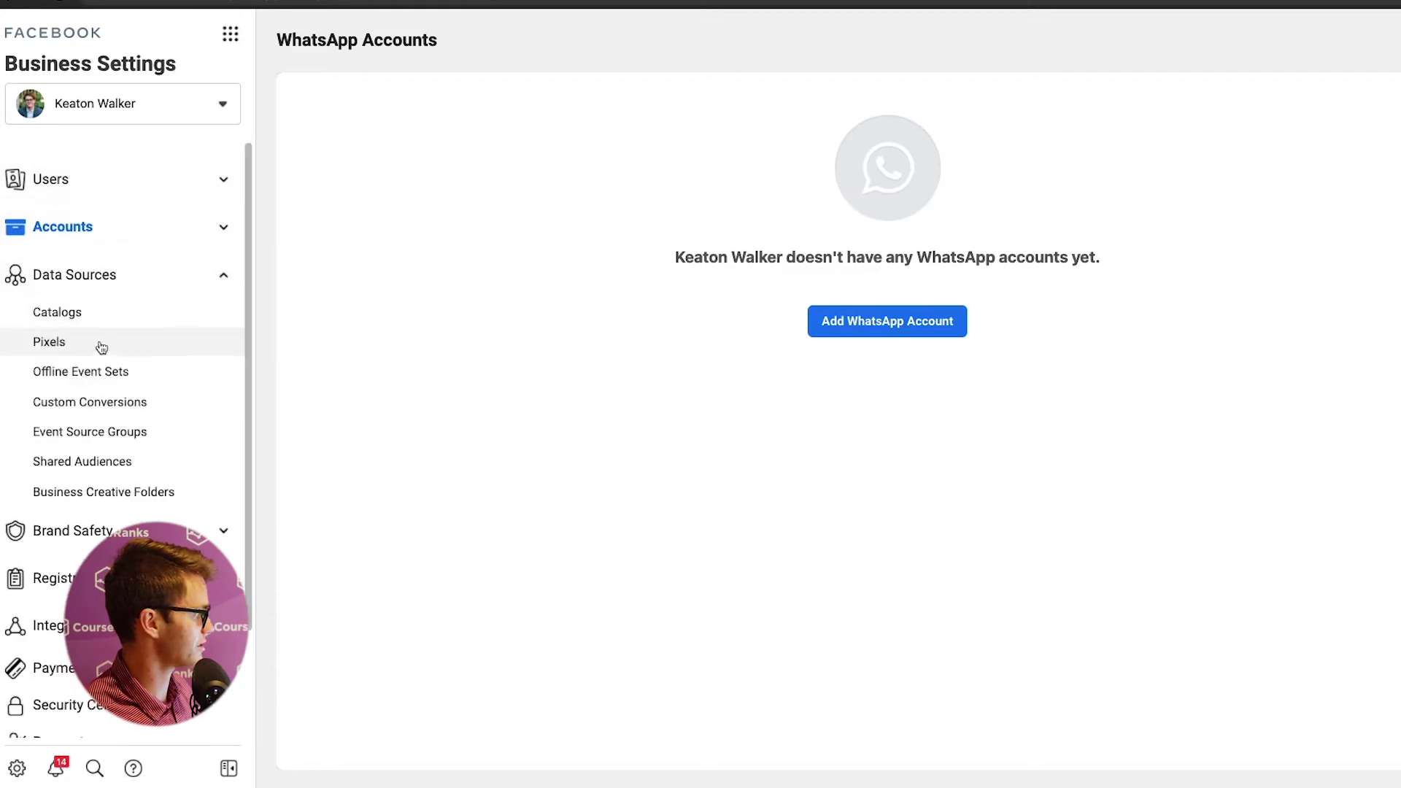
{"action": "left_click", "coordinate": [114, 314]}
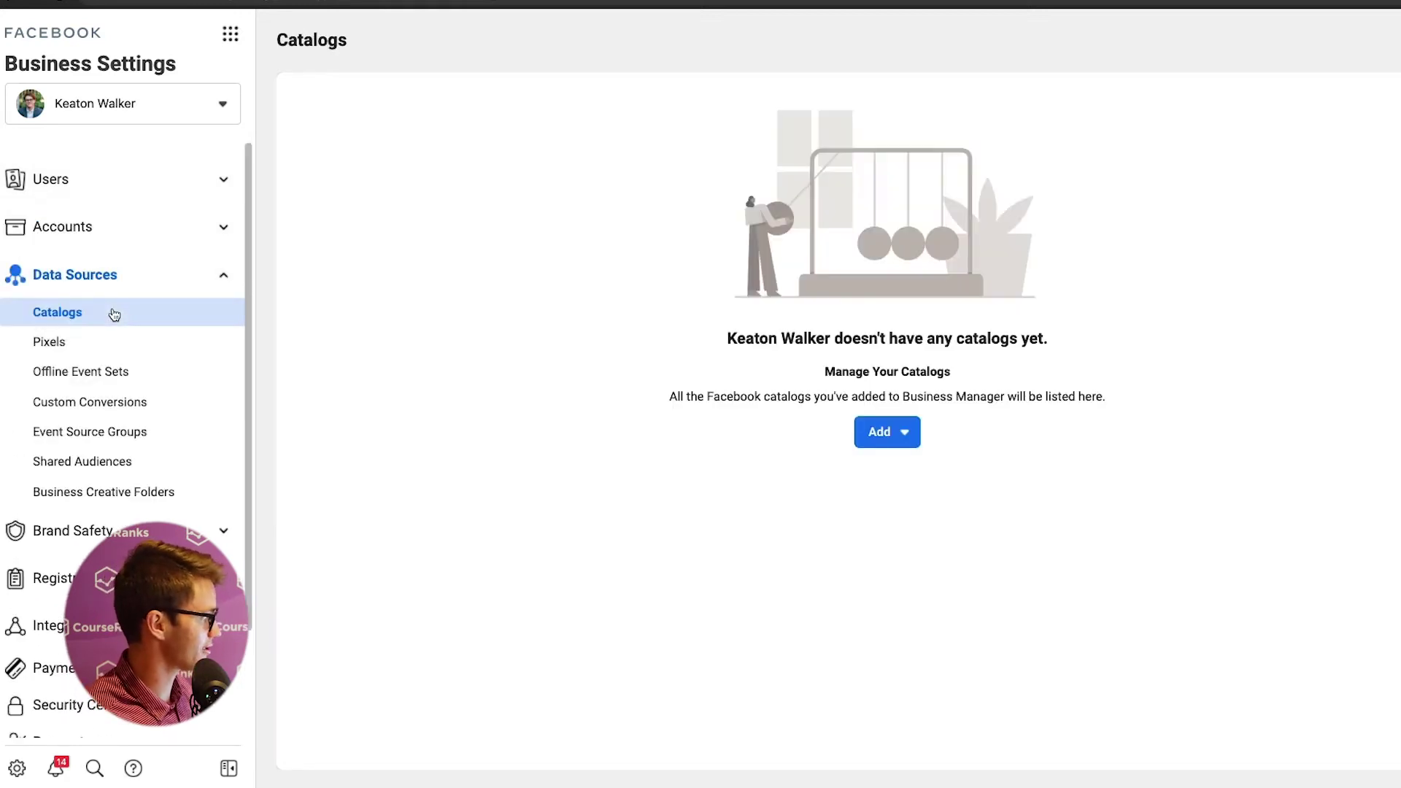
{"action": "left_click", "coordinate": [98, 353]}
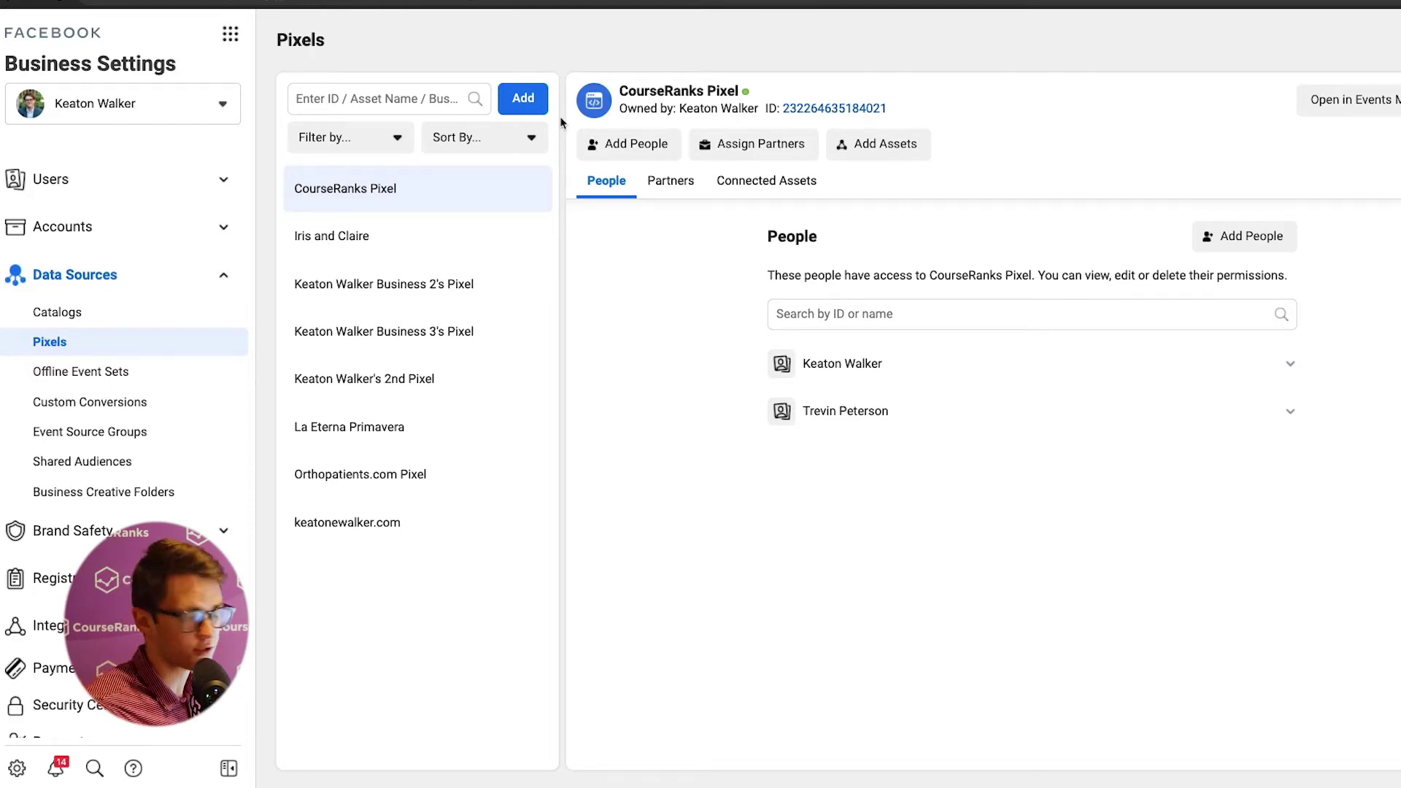
- Dismiss the new pixel setup, then open the CourseRanks Pixel in Events Manager
{"action": "left_click", "coordinate": [523, 98]}
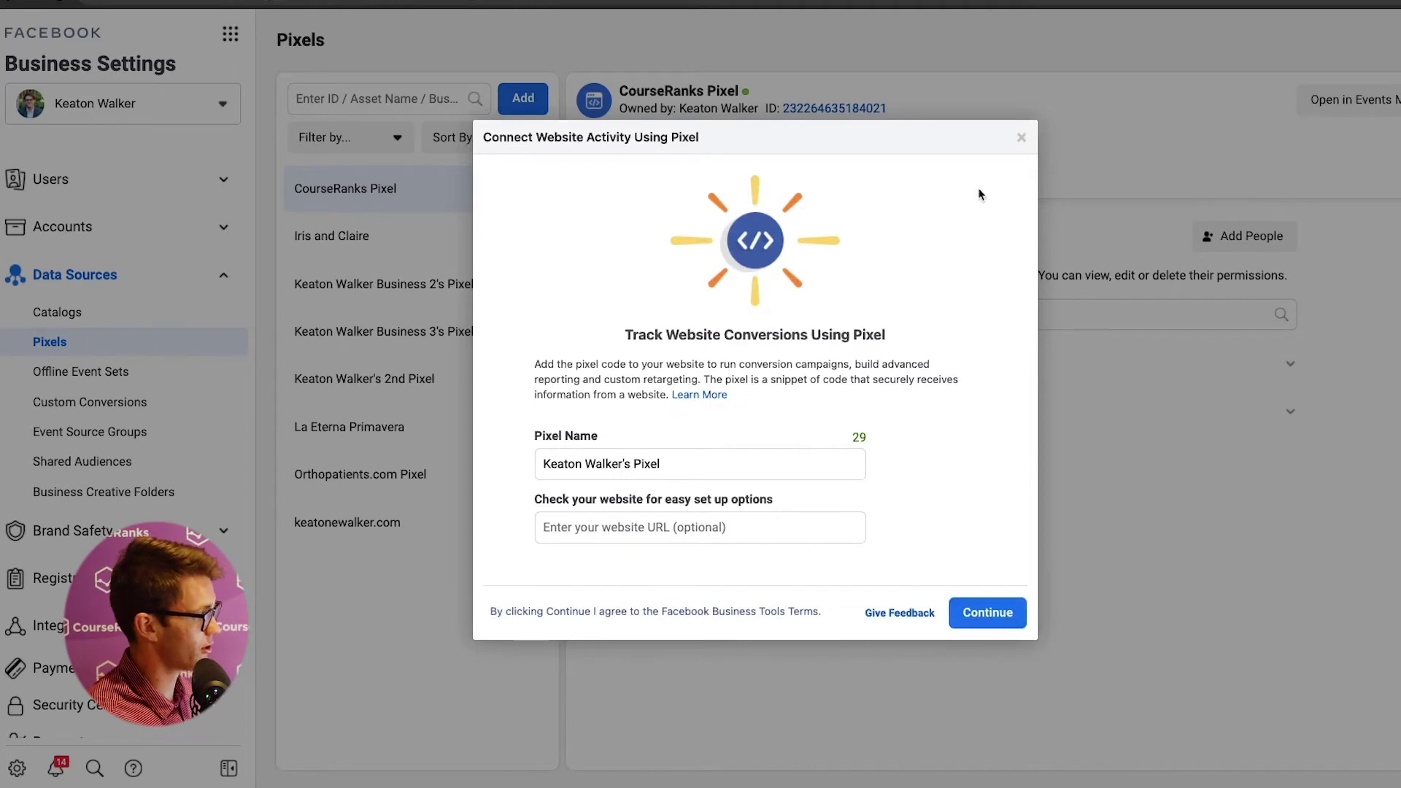
{"action": "left_click", "coordinate": [1021, 138]}
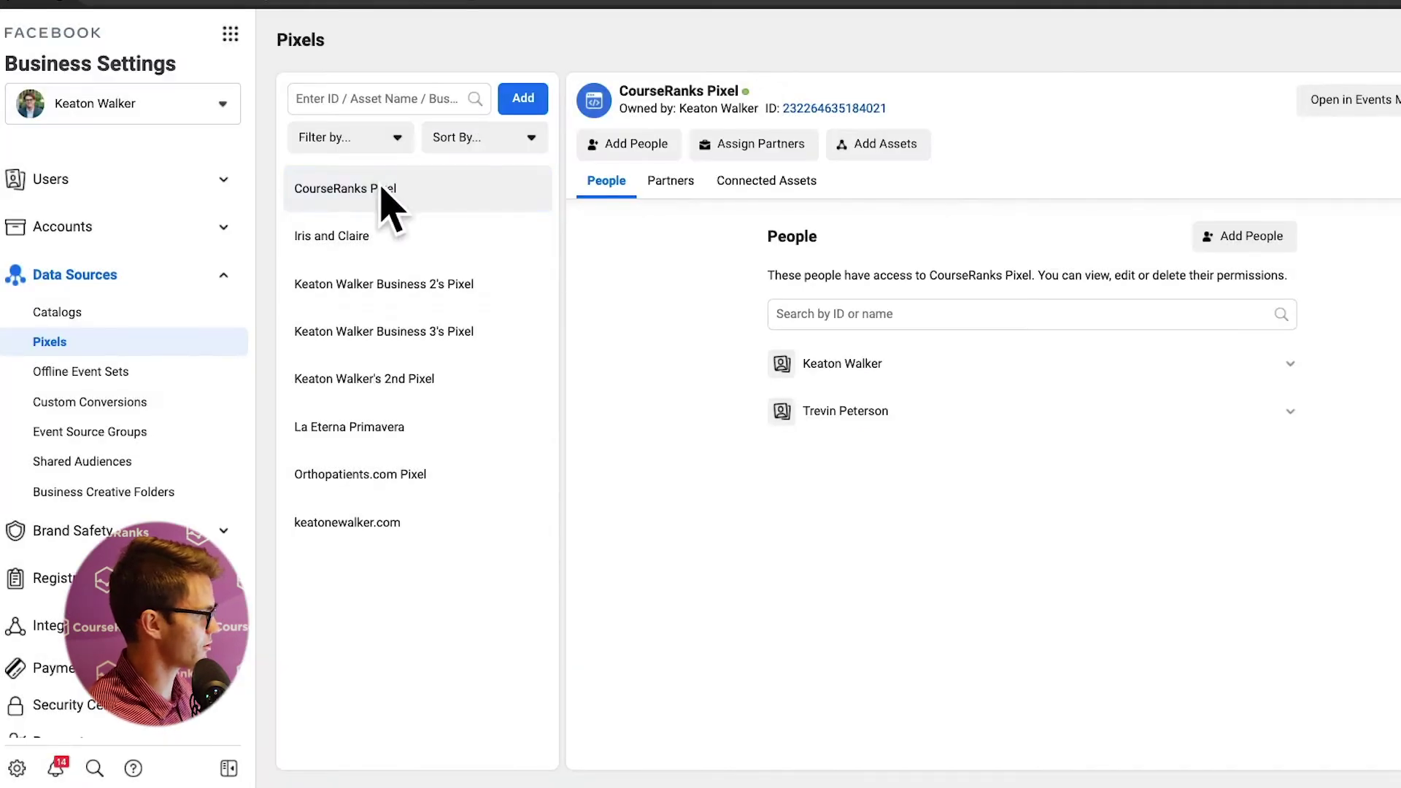
{"action": "right_click", "coordinate": [1317, 106]}
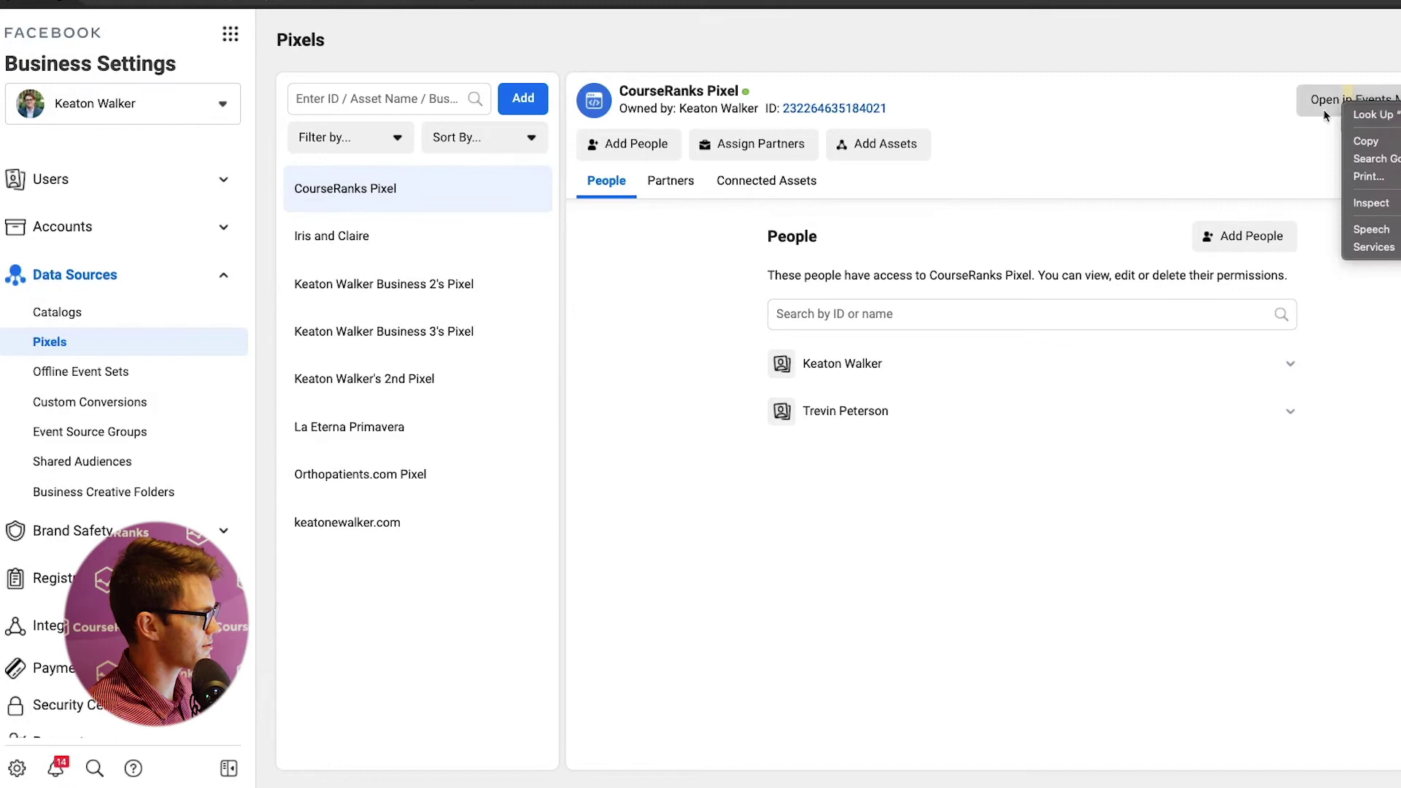
{"action": "left_click", "coordinate": [1317, 105]}
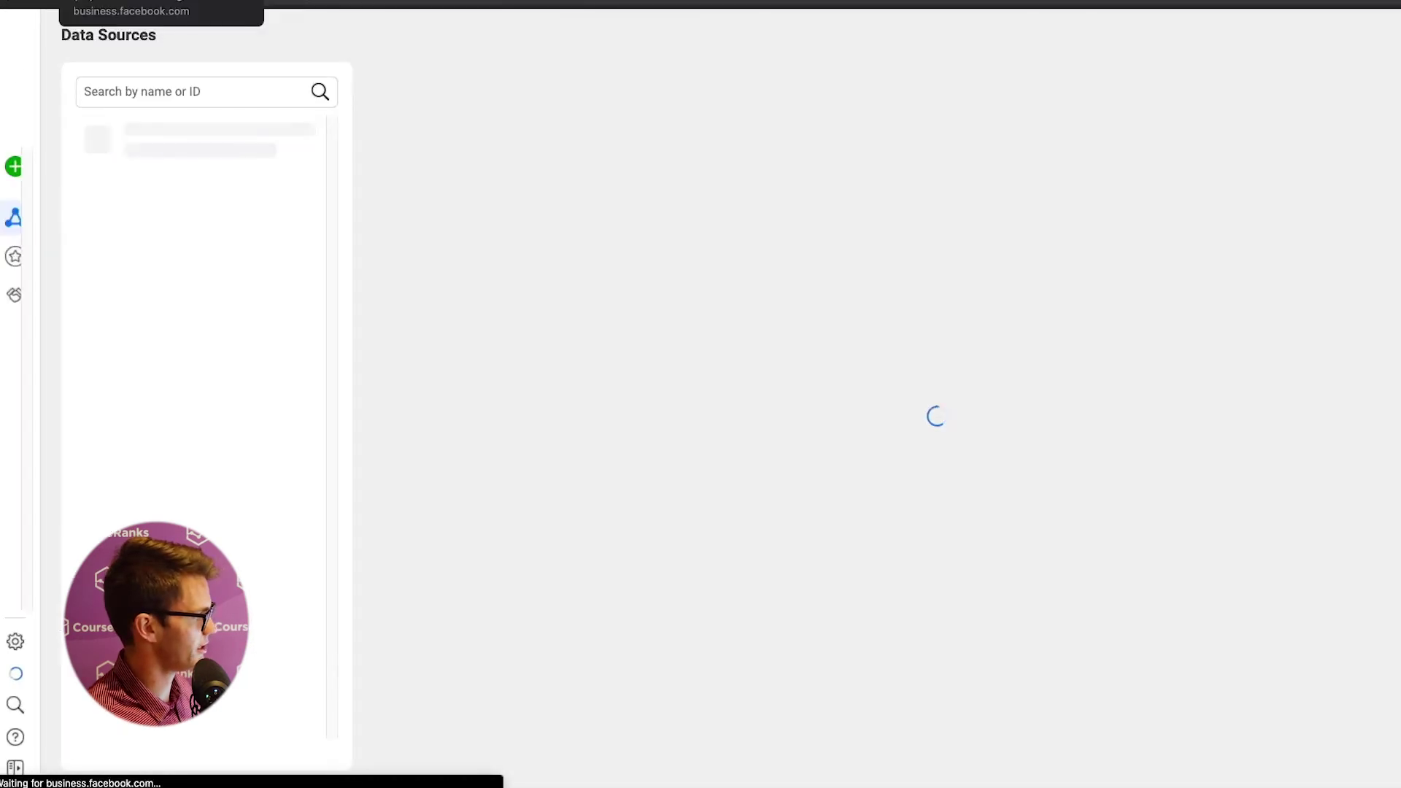
- Compare the CourseRanks and Orthopatients.com pixel activity overviews, then return to Business Settings
{"action": "key", "text": "ctrl+w"}
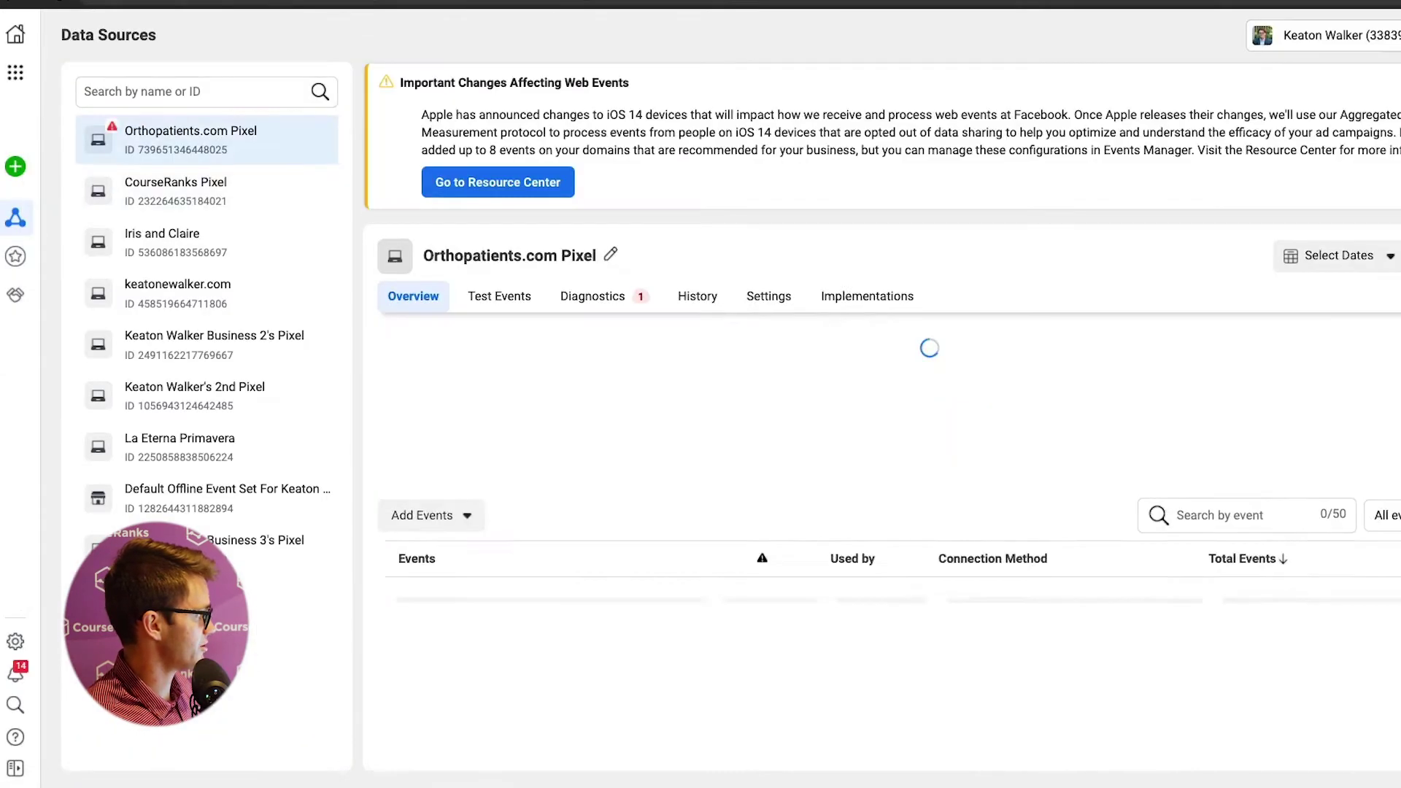
{"action": "left_click", "coordinate": [219, 215]}
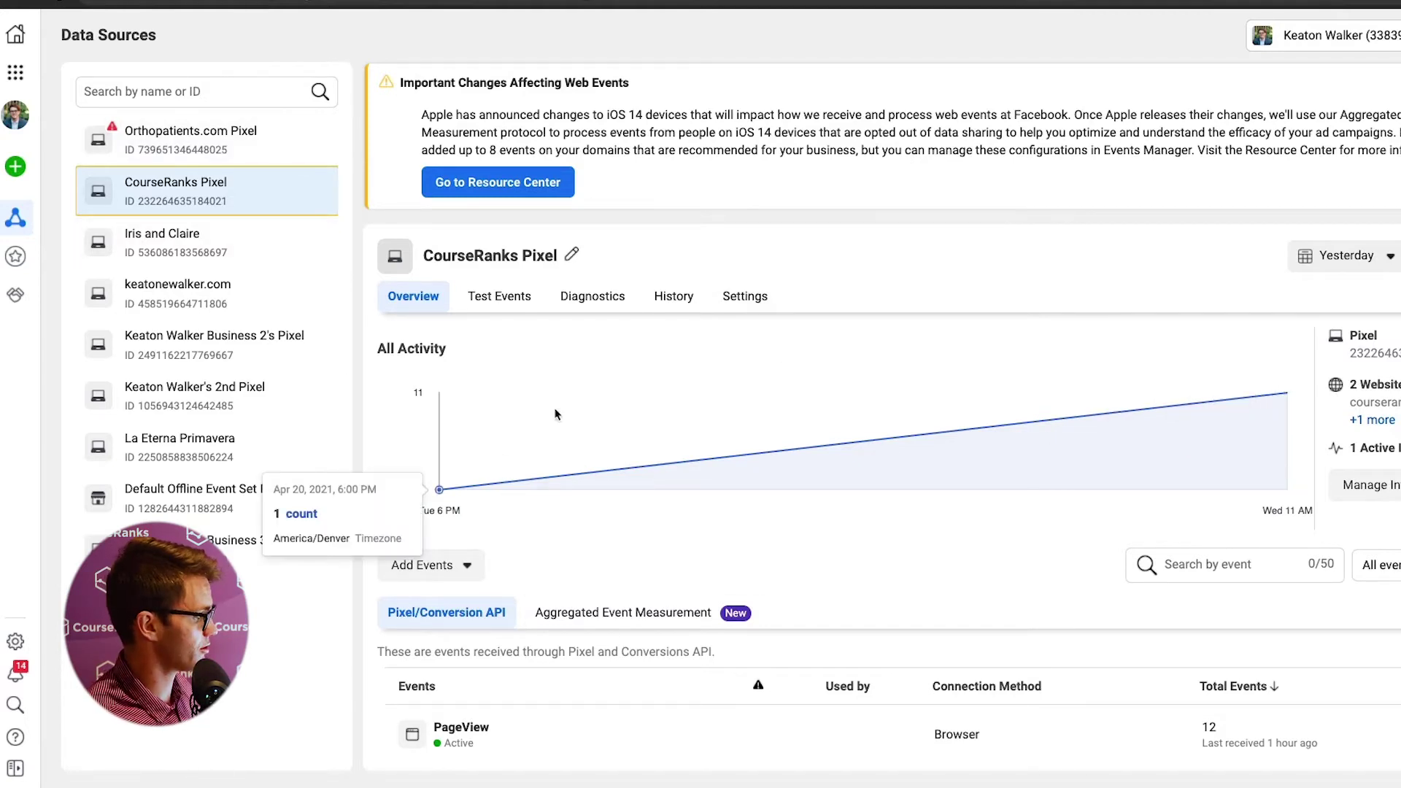
{"action": "left_click", "coordinate": [186, 137]}
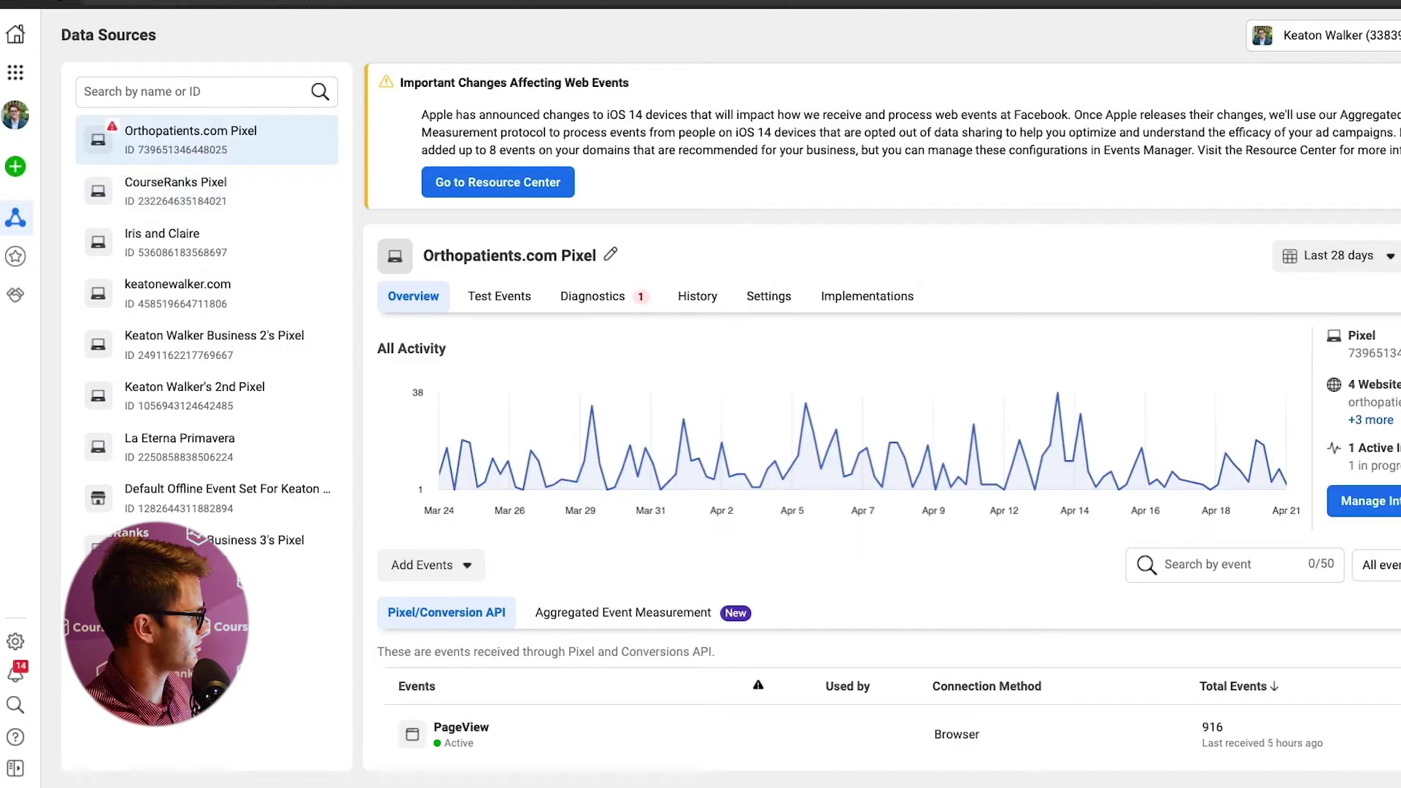
{"action": "left_click", "coordinate": [16, 642]}
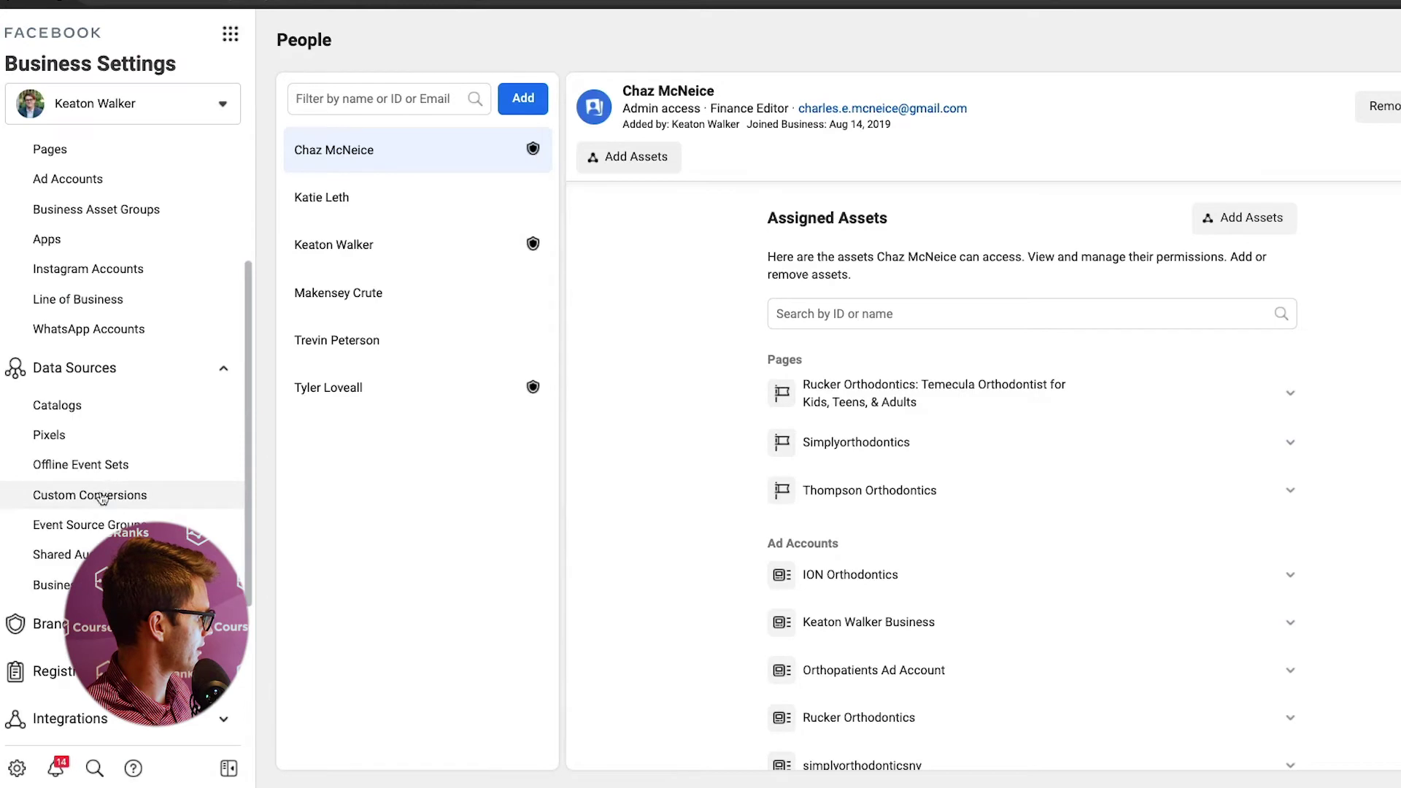
- Open Custom Conversions in Events Manager and view the SMBP Purchase 9/20 conversion's details
{"action": "left_click", "coordinate": [115, 494]}
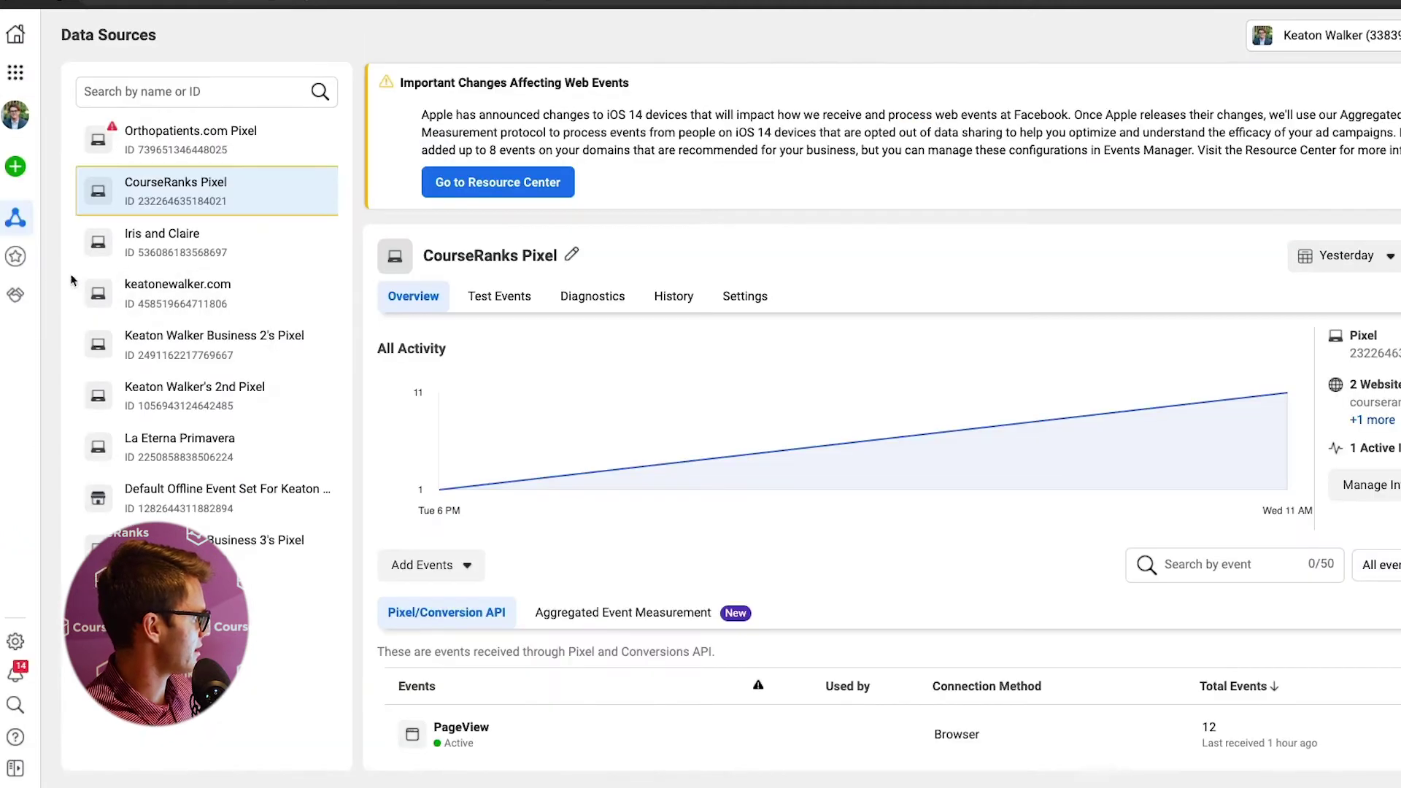
{"action": "left_click", "coordinate": [29, 261]}
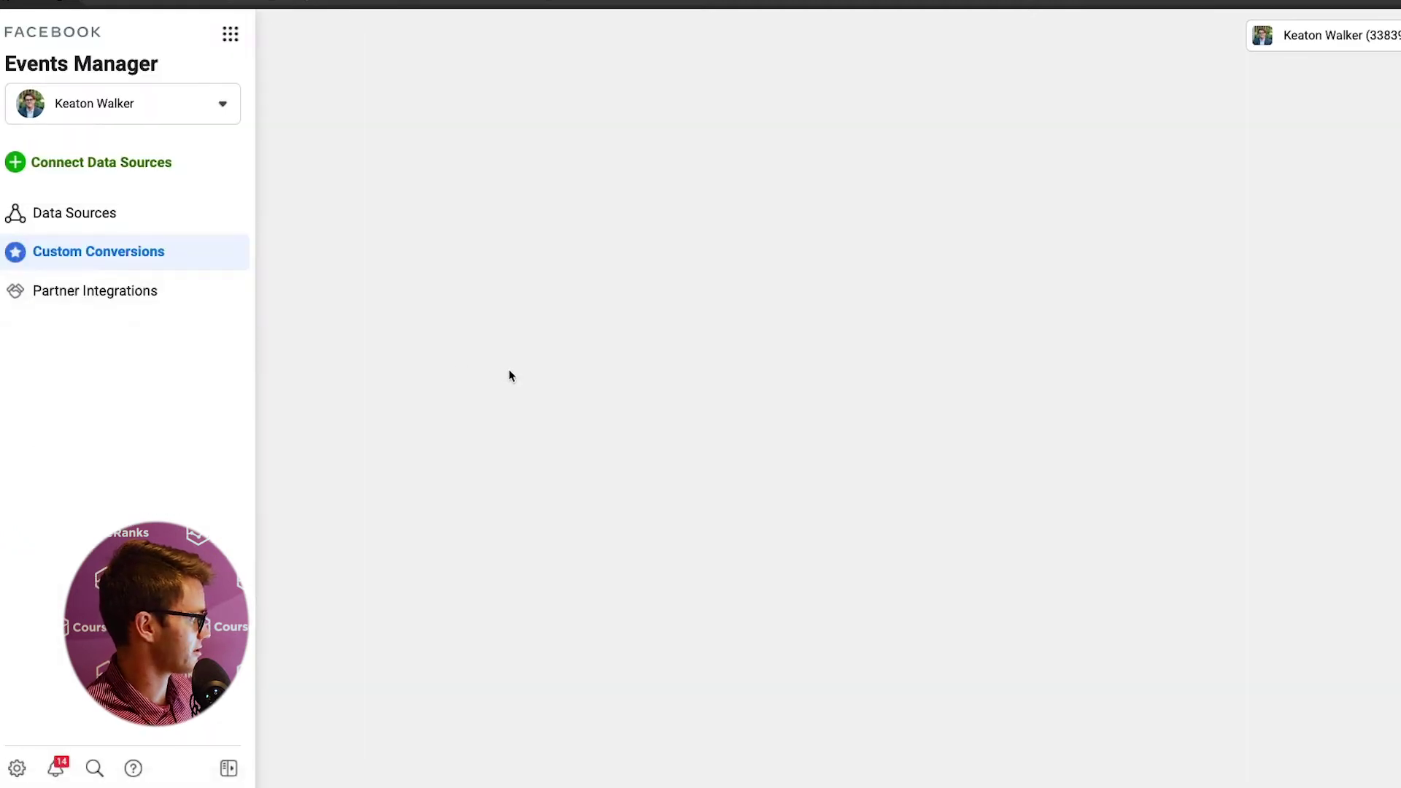
{"action": "scroll", "coordinate": [617, 380], "scroll_direction": "down", "scroll_amount": 3}
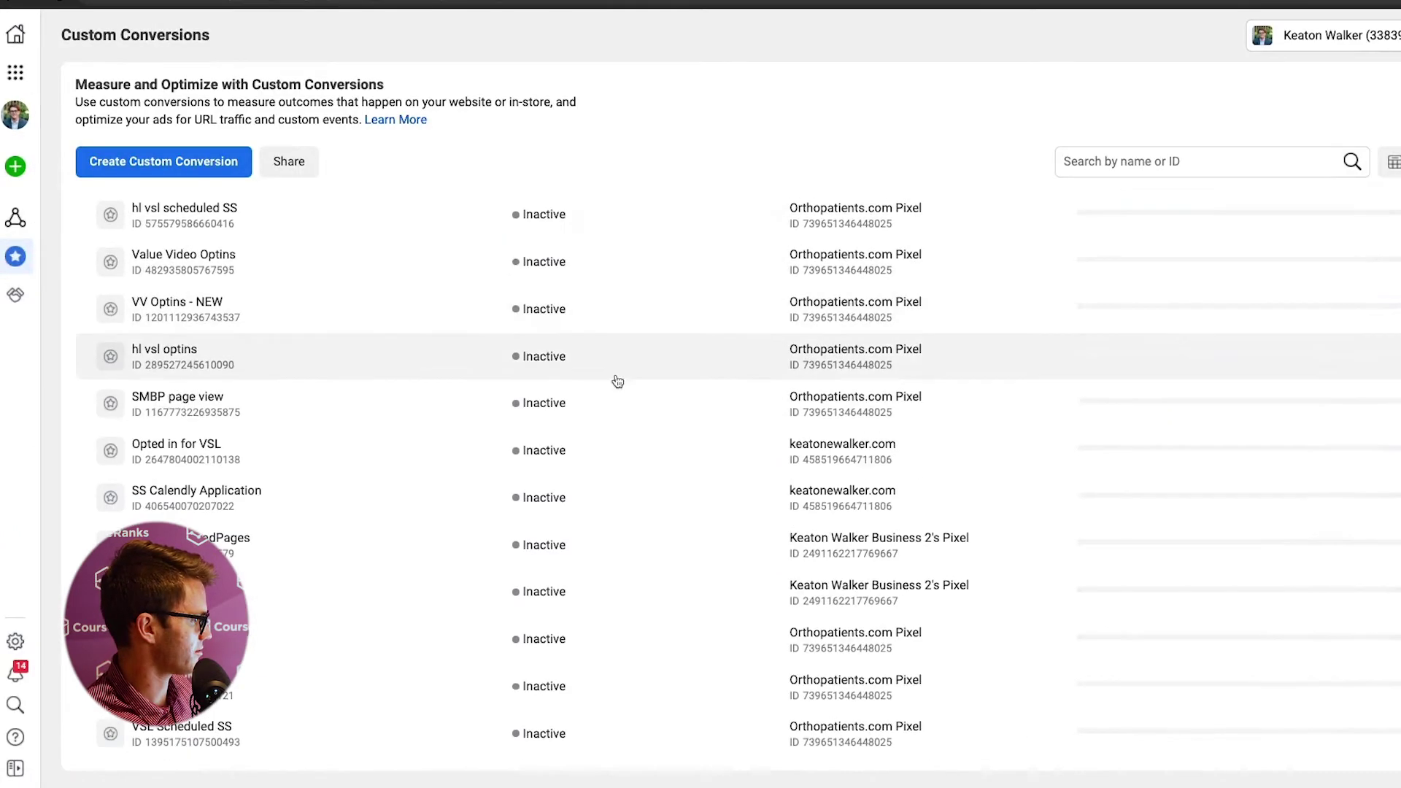
{"action": "scroll", "coordinate": [617, 381], "scroll_direction": "up", "scroll_amount": 3}
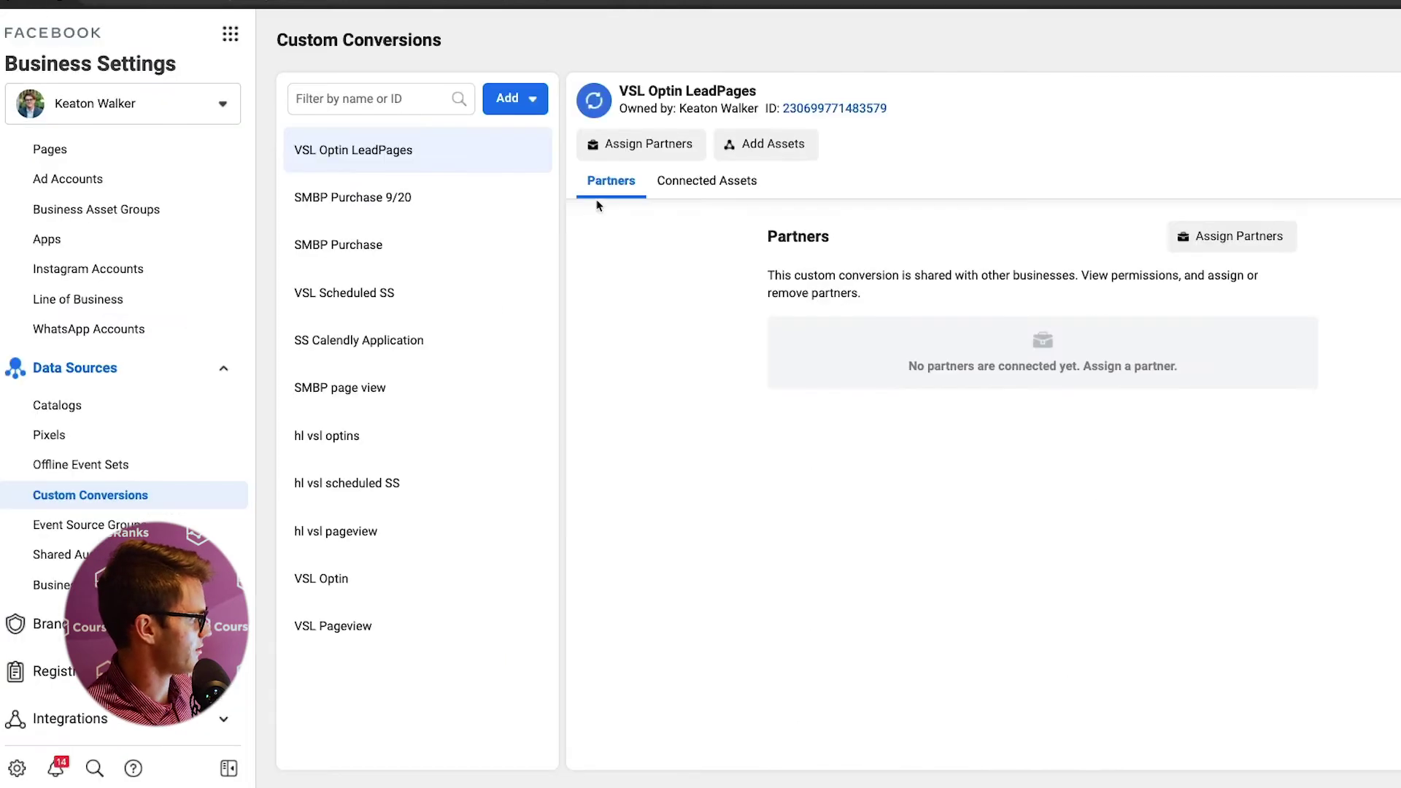
{"action": "left_click", "coordinate": [407, 237]}
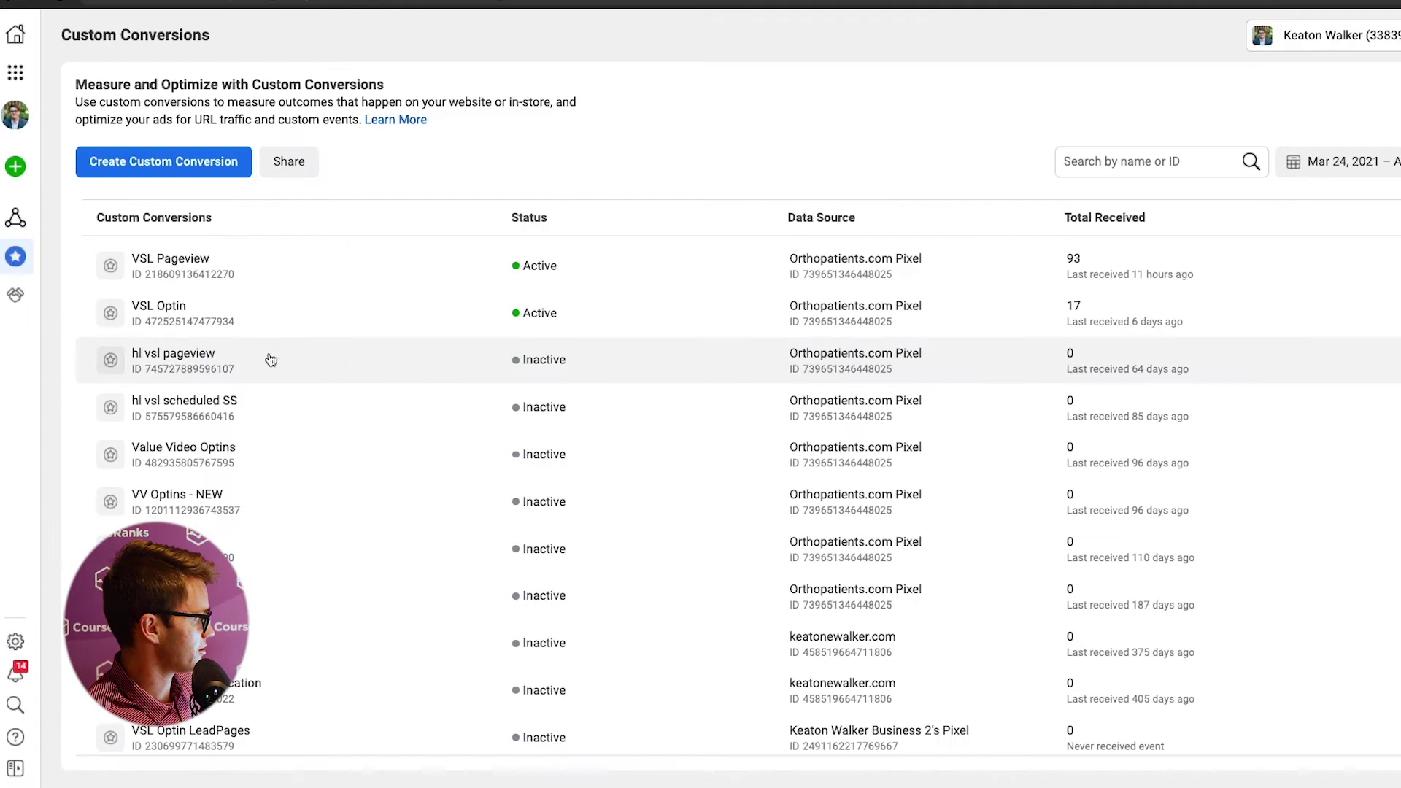
- Expand the VSL Optin and then VSL Pageview conversions to review their rules and charts
{"action": "left_click", "coordinate": [262, 319]}
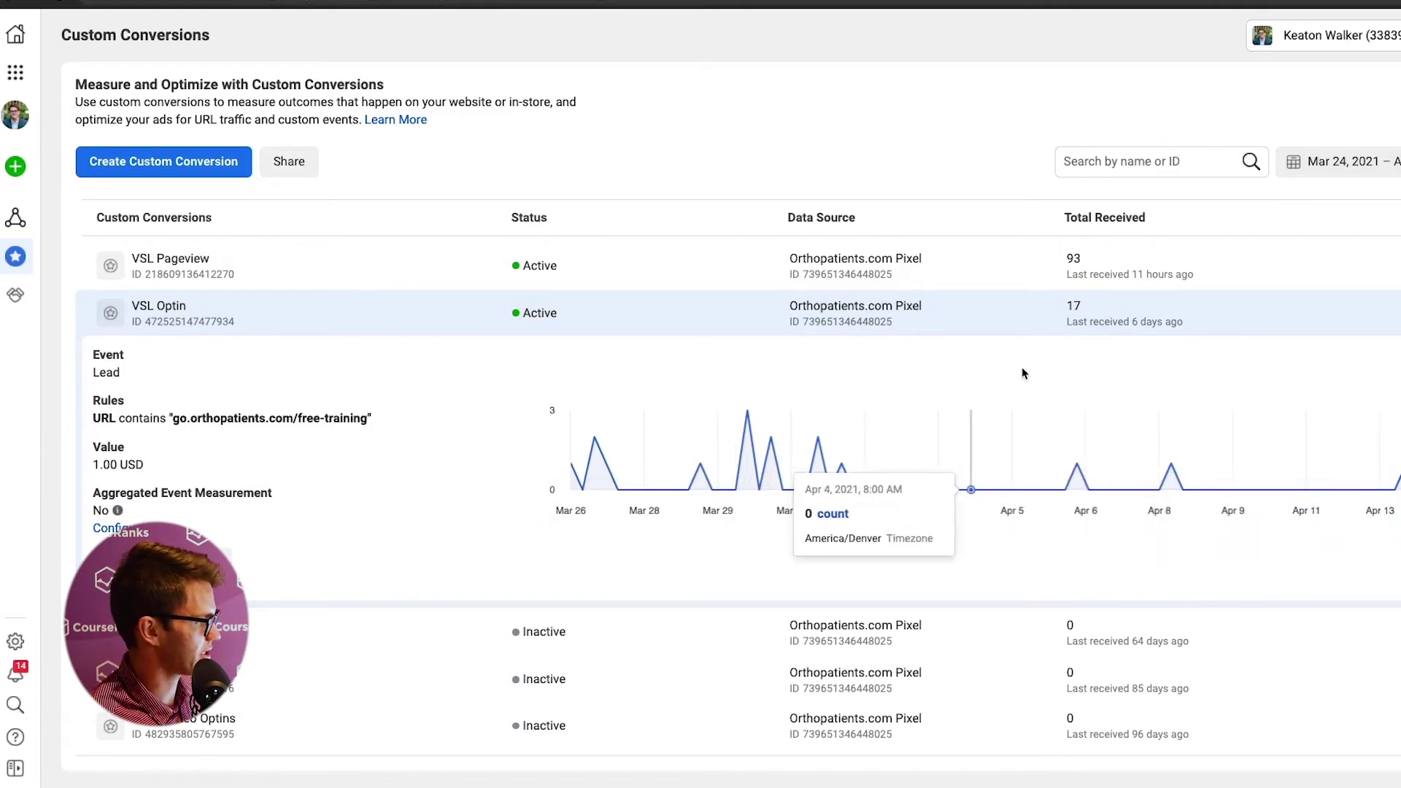
{"action": "left_click", "coordinate": [1192, 327]}
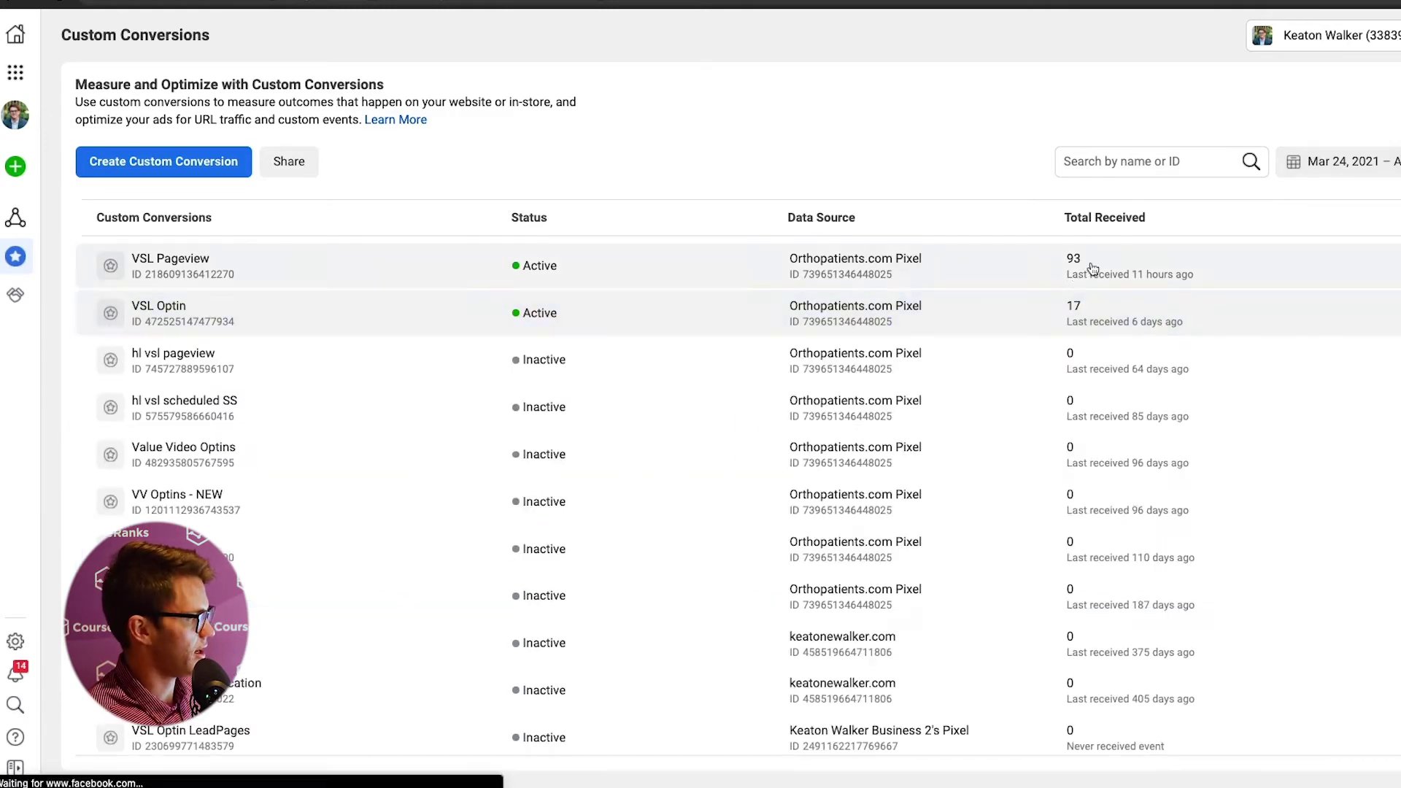
{"action": "left_click", "coordinate": [1072, 272]}
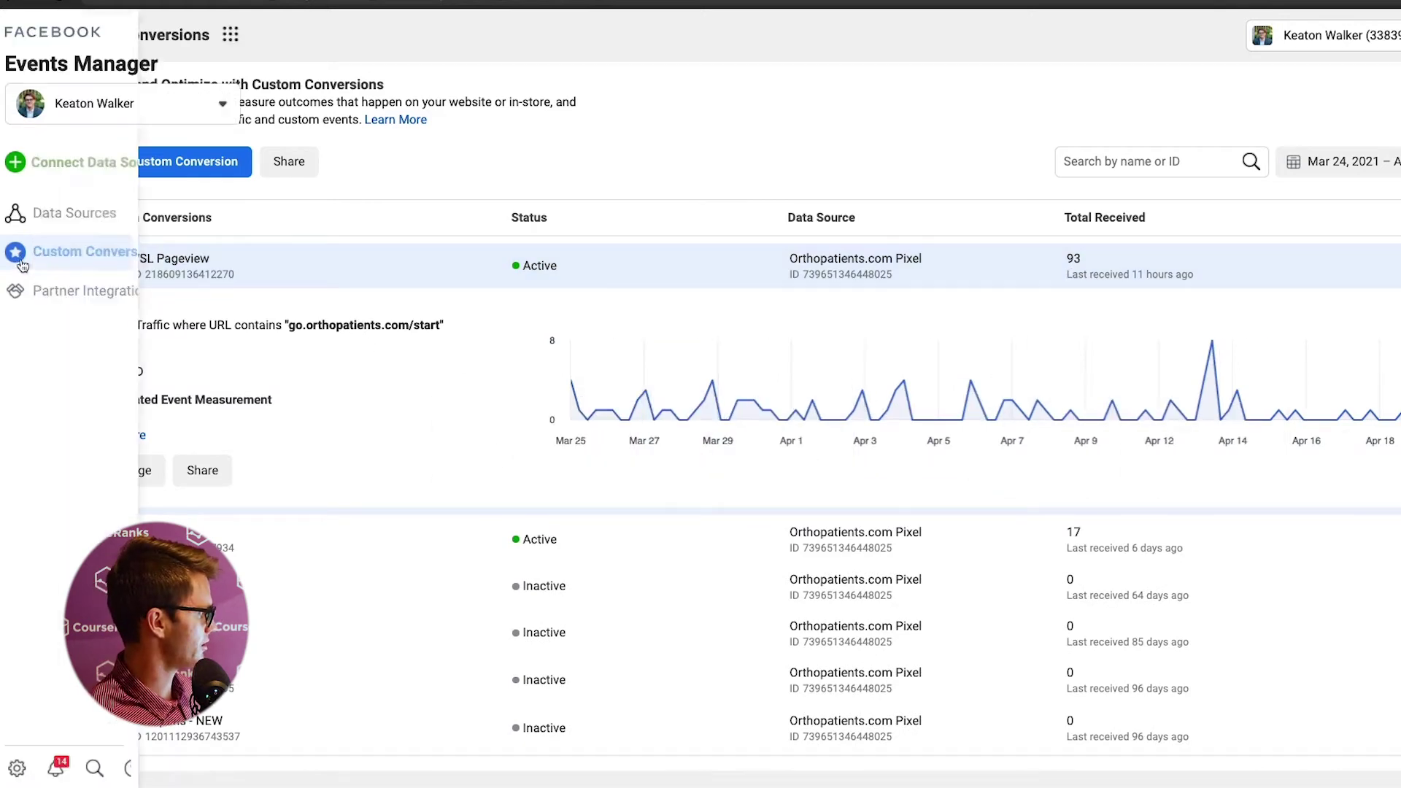
- Open the Partner Integrations list and scroll through the platforms
{"action": "left_click", "coordinate": [30, 302]}
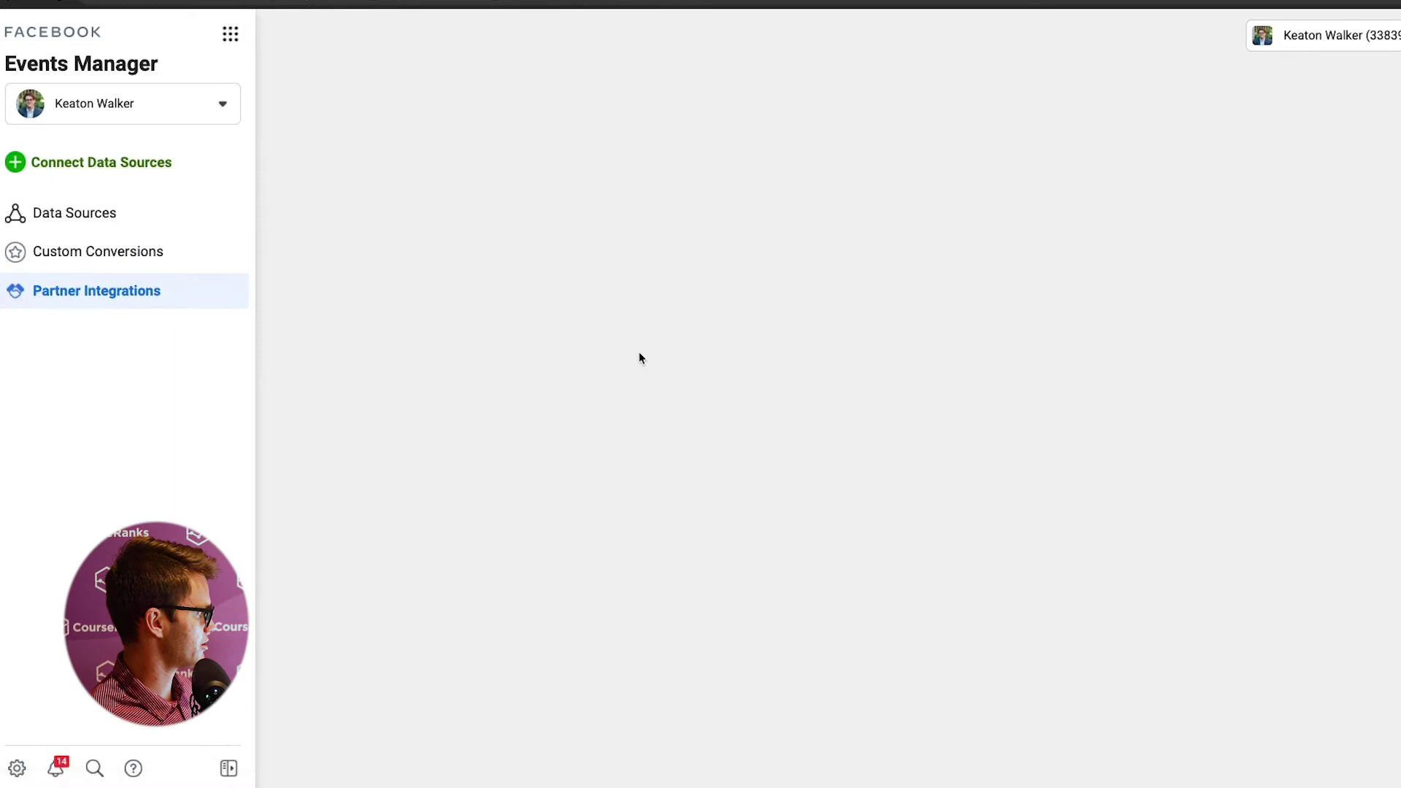
{"action": "scroll", "coordinate": [796, 355], "scroll_direction": "down", "scroll_amount": 15}
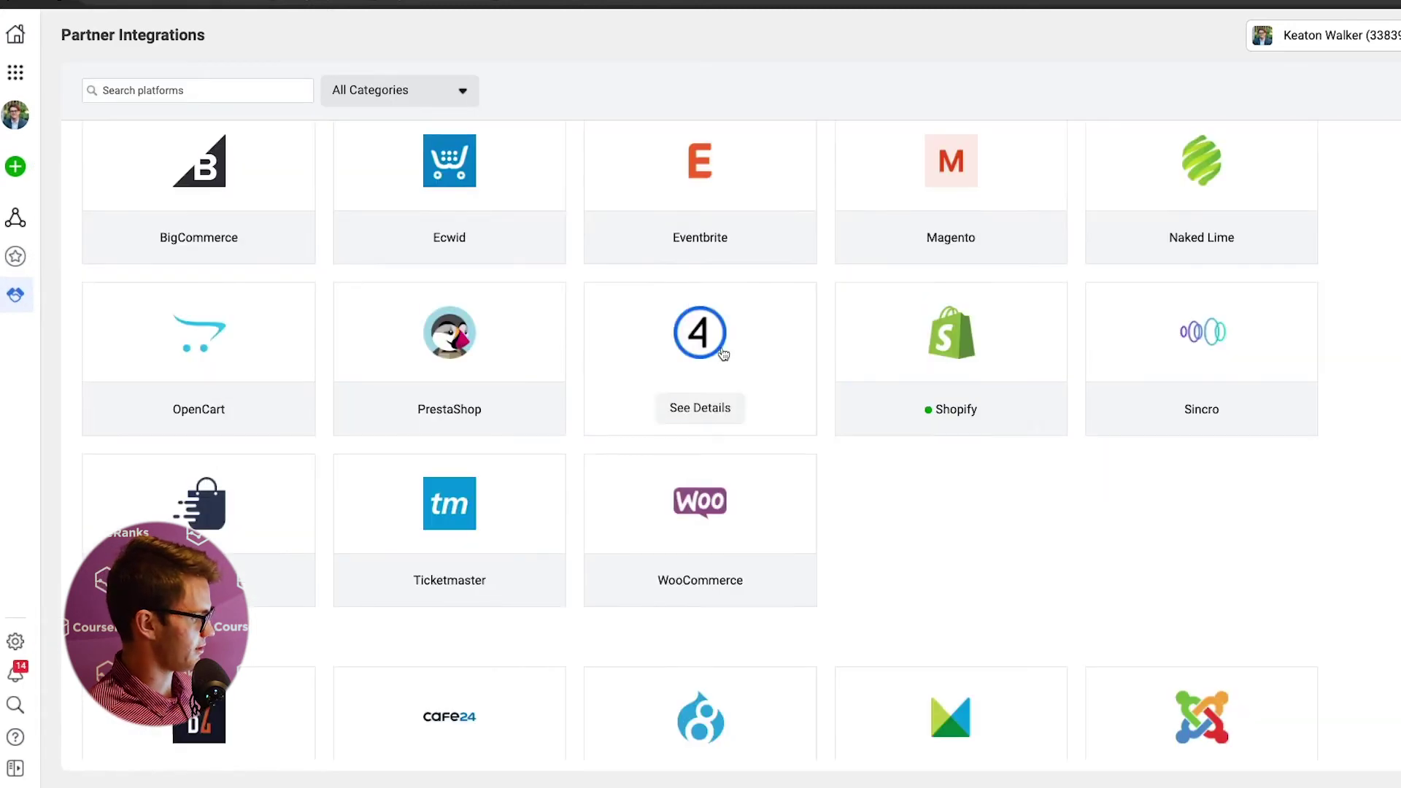
{"action": "scroll", "coordinate": [1071, 378], "scroll_direction": "up", "scroll_amount": 5}
{"action": "scroll", "coordinate": [1071, 378], "scroll_direction": "up", "scroll_amount": 10}
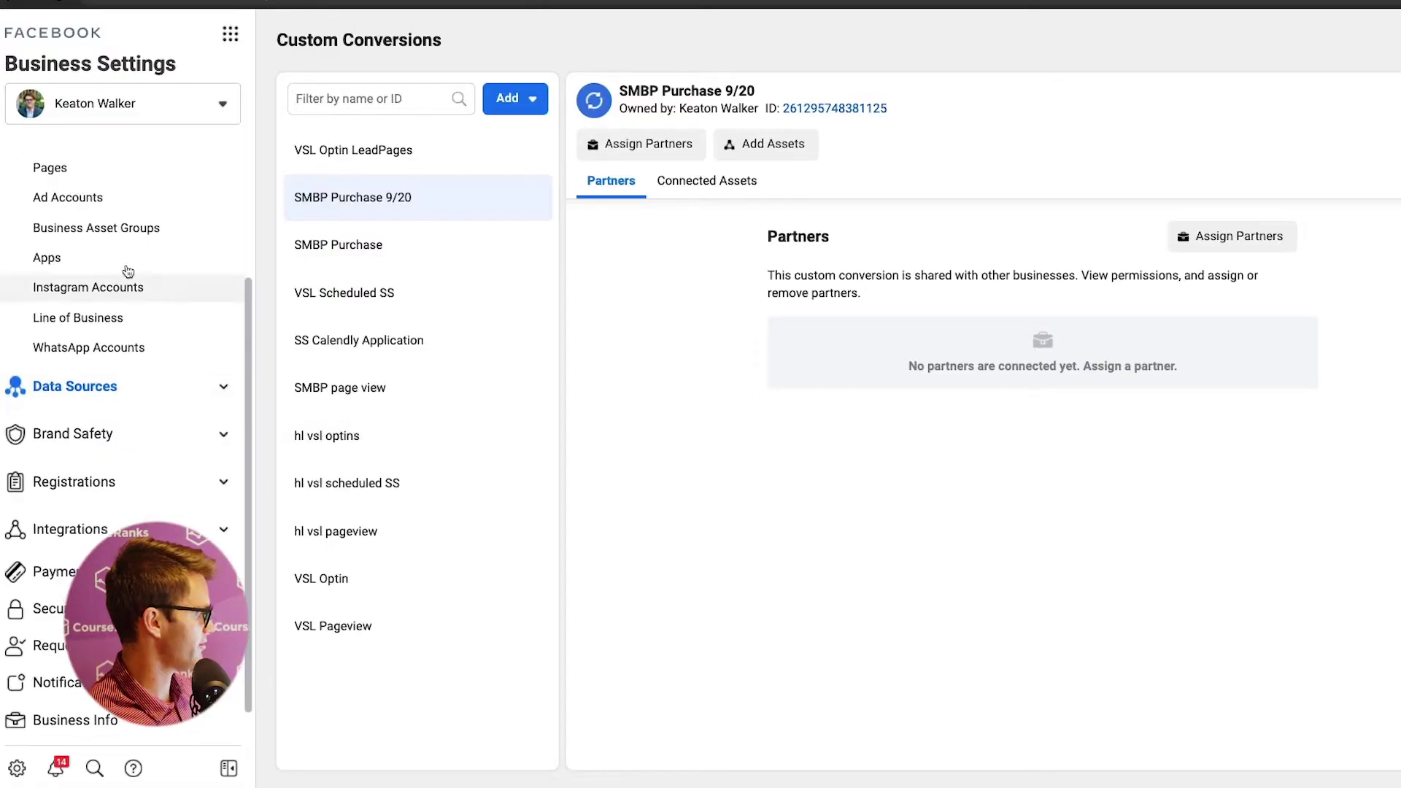
- Collapse Accounts, expand Brand Safety, Registrations and Integrations, and open Leads Access
{"action": "scroll", "coordinate": [146, 234], "scroll_direction": "up", "scroll_amount": 3}
{"action": "left_click", "coordinate": [153, 219]}
{"action": "scroll", "coordinate": [149, 380], "scroll_direction": "up", "scroll_amount": 2}
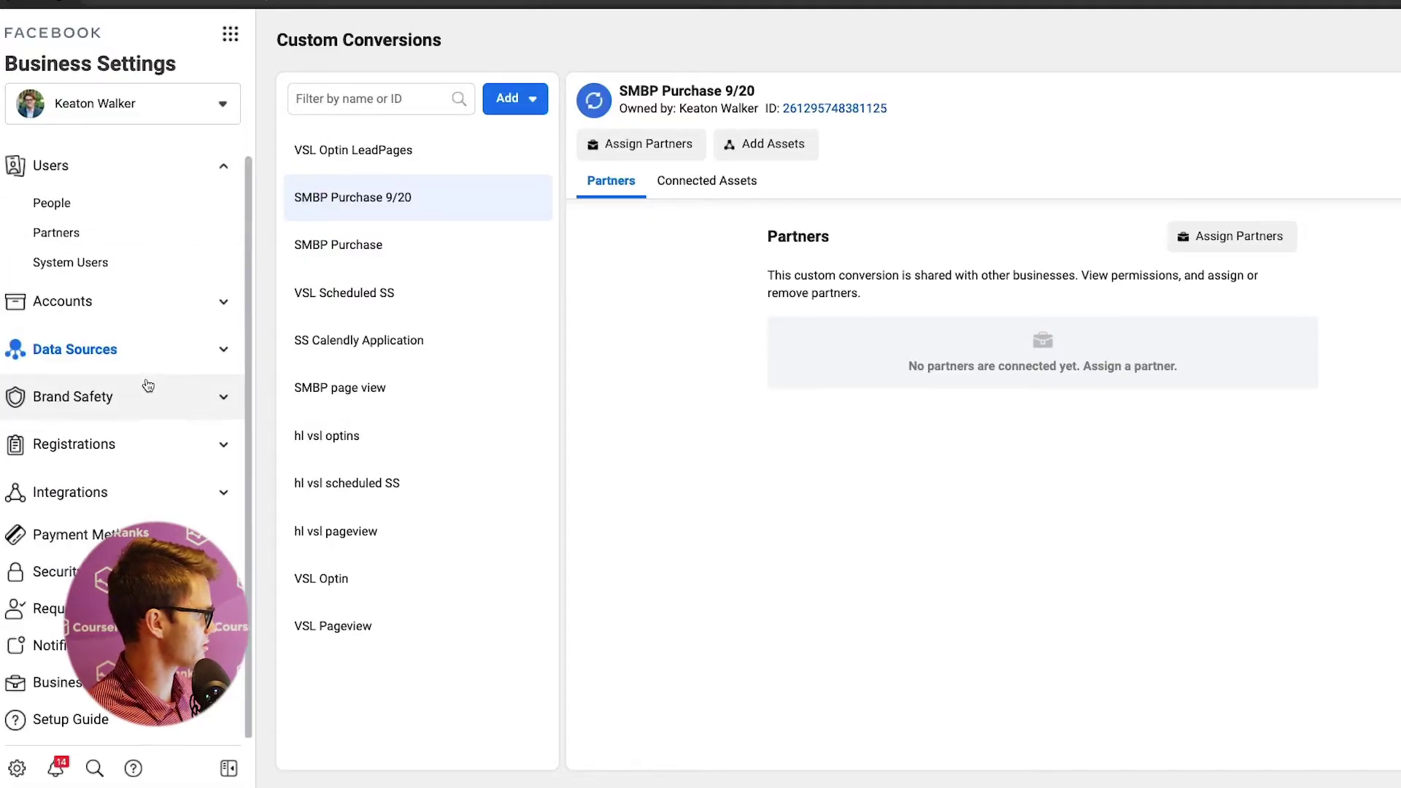
{"action": "left_click", "coordinate": [134, 394]}
{"action": "scroll", "coordinate": [109, 386], "scroll_direction": "down", "scroll_amount": 1}
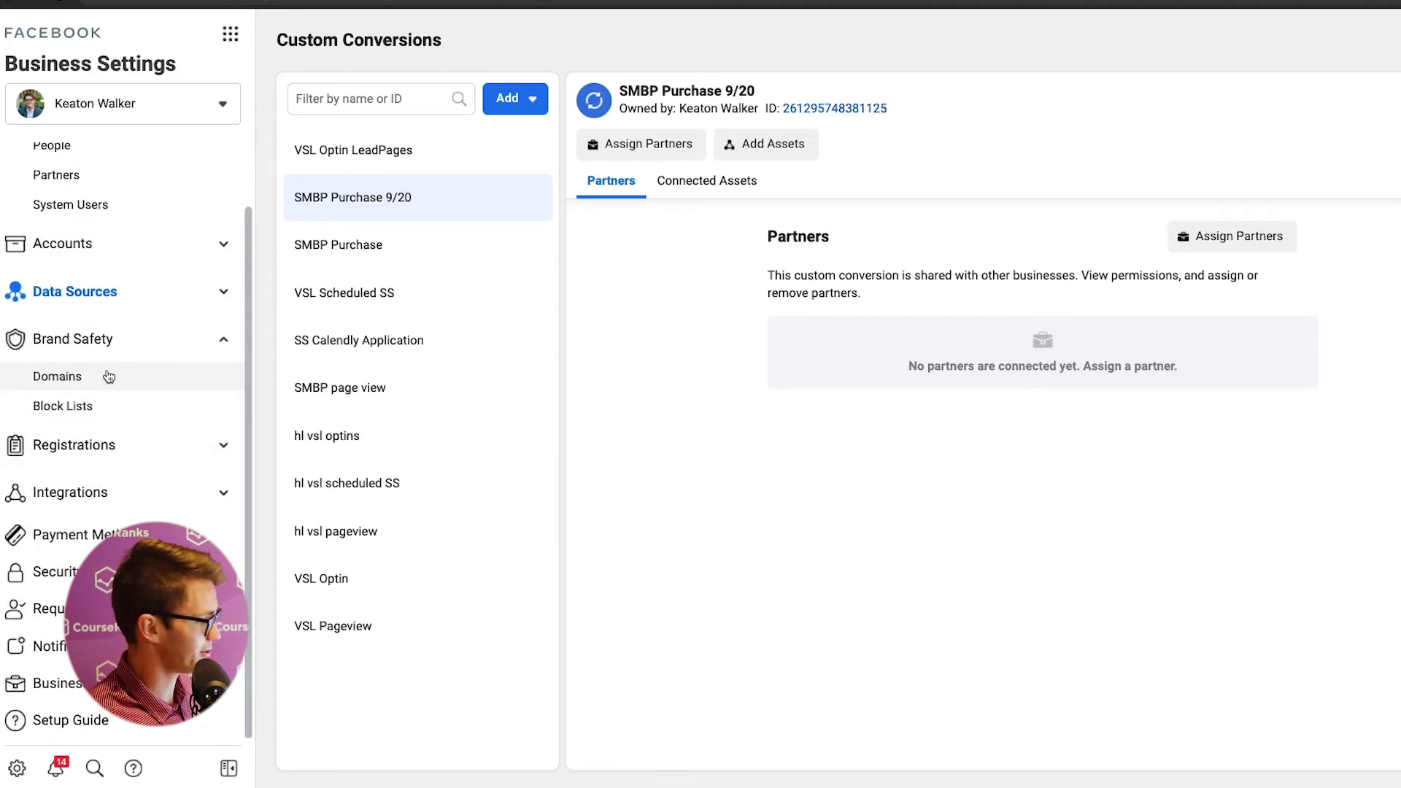
{"action": "left_click", "coordinate": [197, 445]}
{"action": "scroll", "coordinate": [85, 447], "scroll_direction": "down", "scroll_amount": 1}
{"action": "left_click", "coordinate": [117, 495]}
{"action": "scroll", "coordinate": [144, 459], "scroll_direction": "down", "scroll_amount": 1}
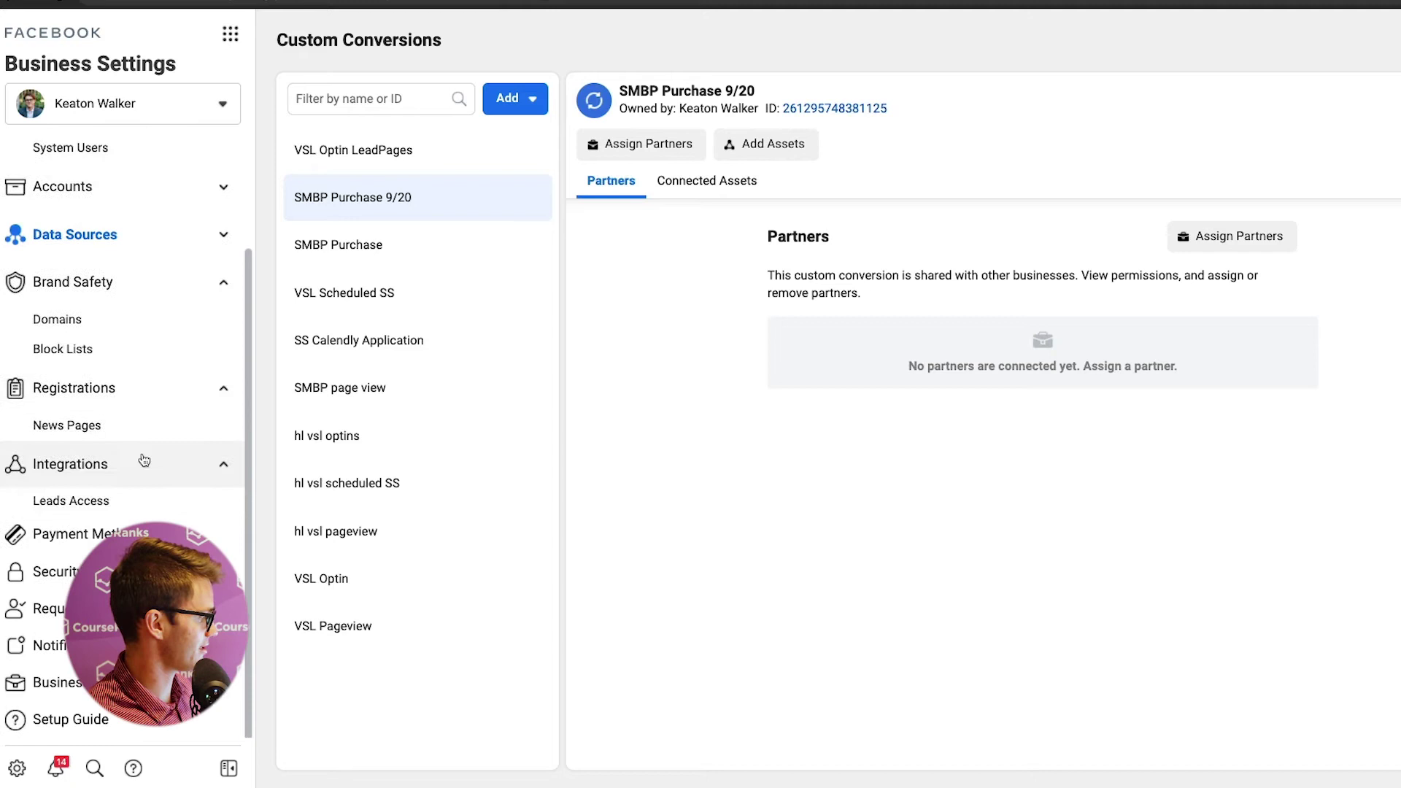
{"action": "left_click", "coordinate": [108, 497]}
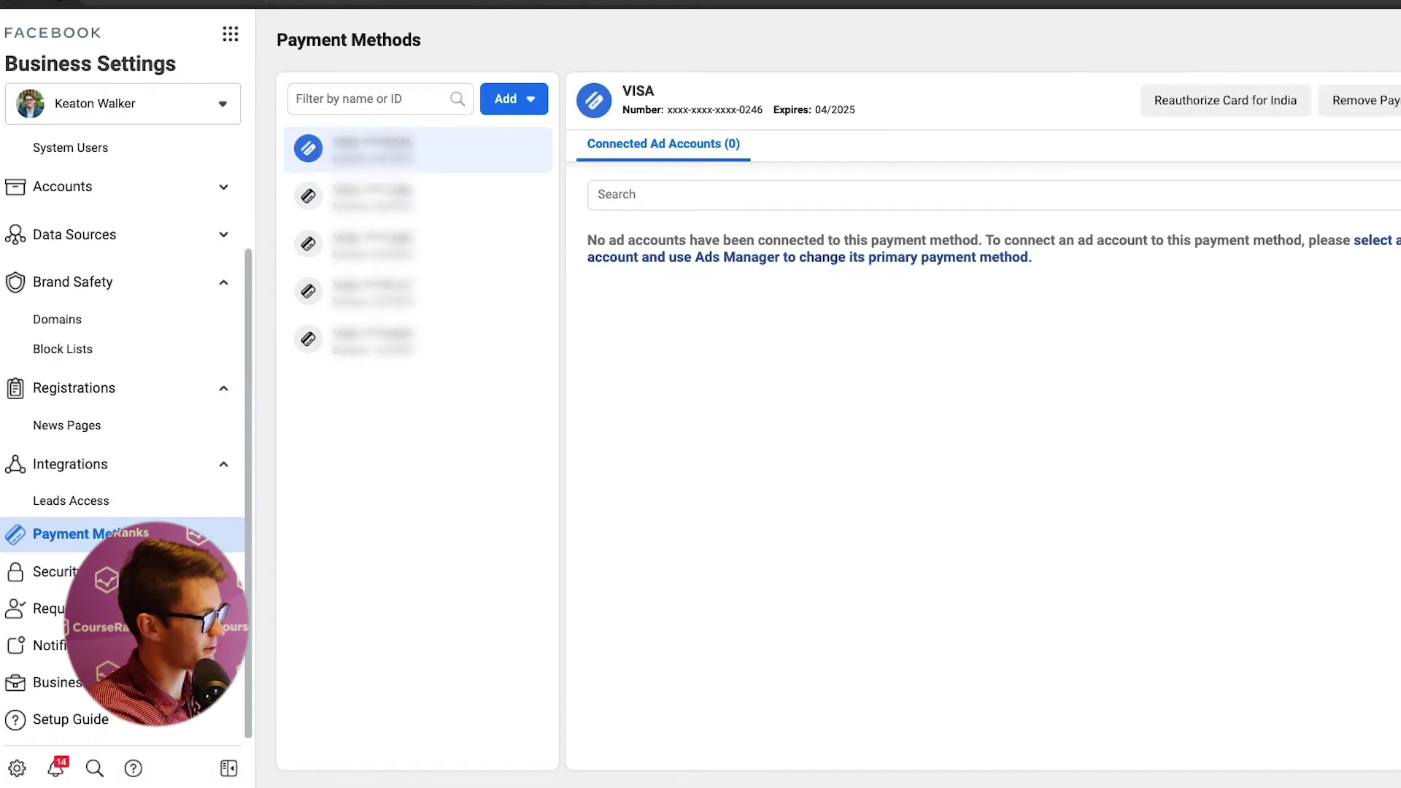
- Check the payment method add options, then browse the Requests page's Received, Sent and Invitations tabs
{"action": "left_click", "coordinate": [510, 100]}
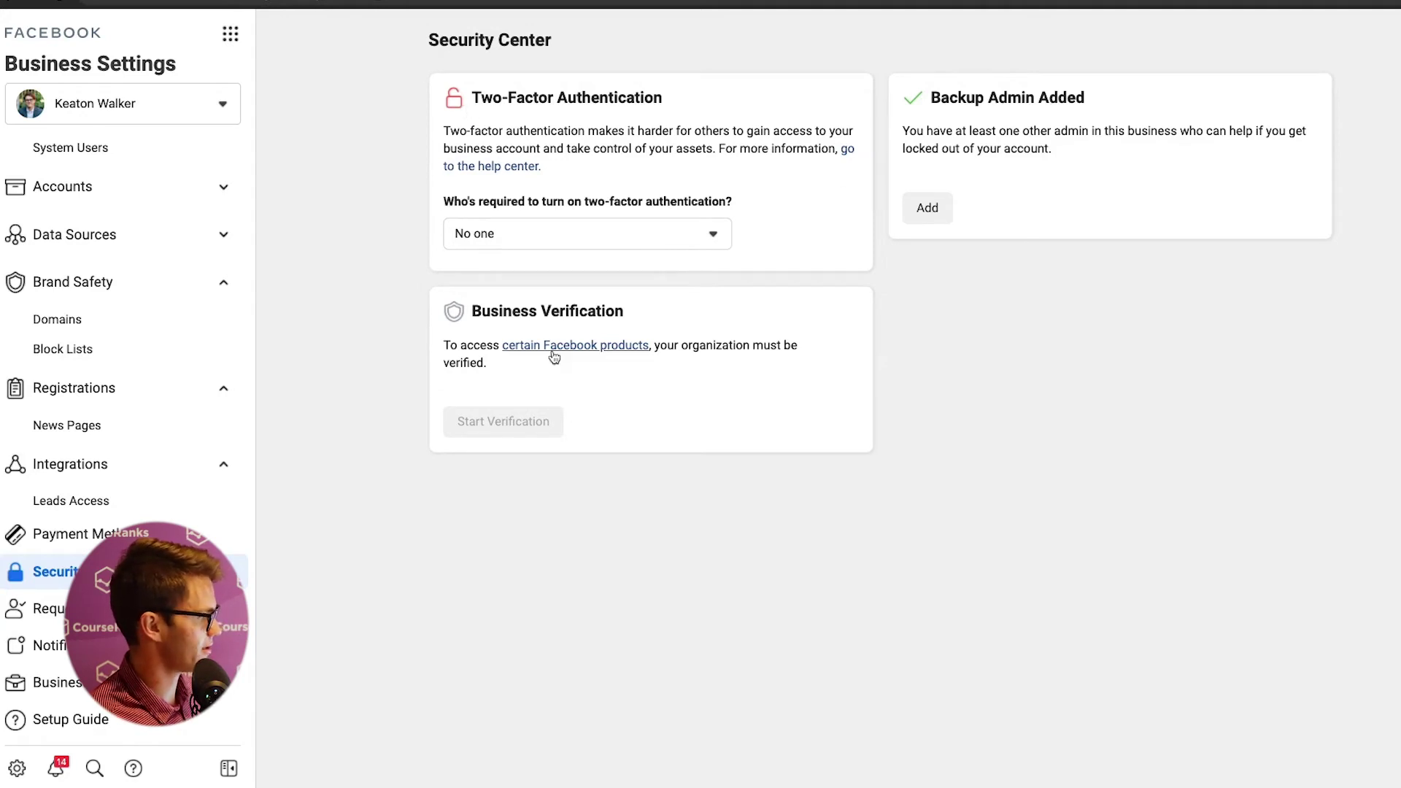
{"action": "left_click", "coordinate": [44, 608]}
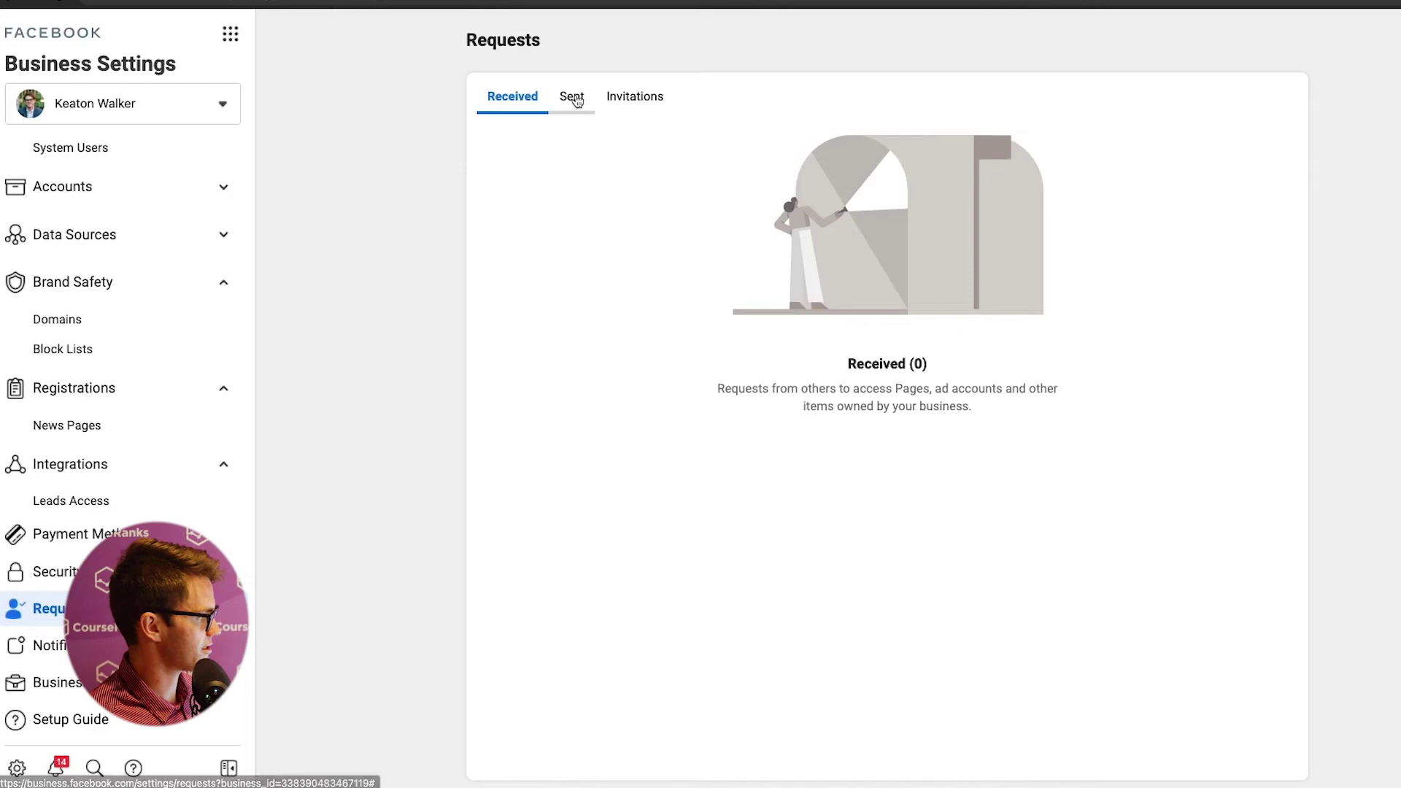
{"action": "left_click", "coordinate": [575, 103]}
{"action": "left_click", "coordinate": [633, 103]}
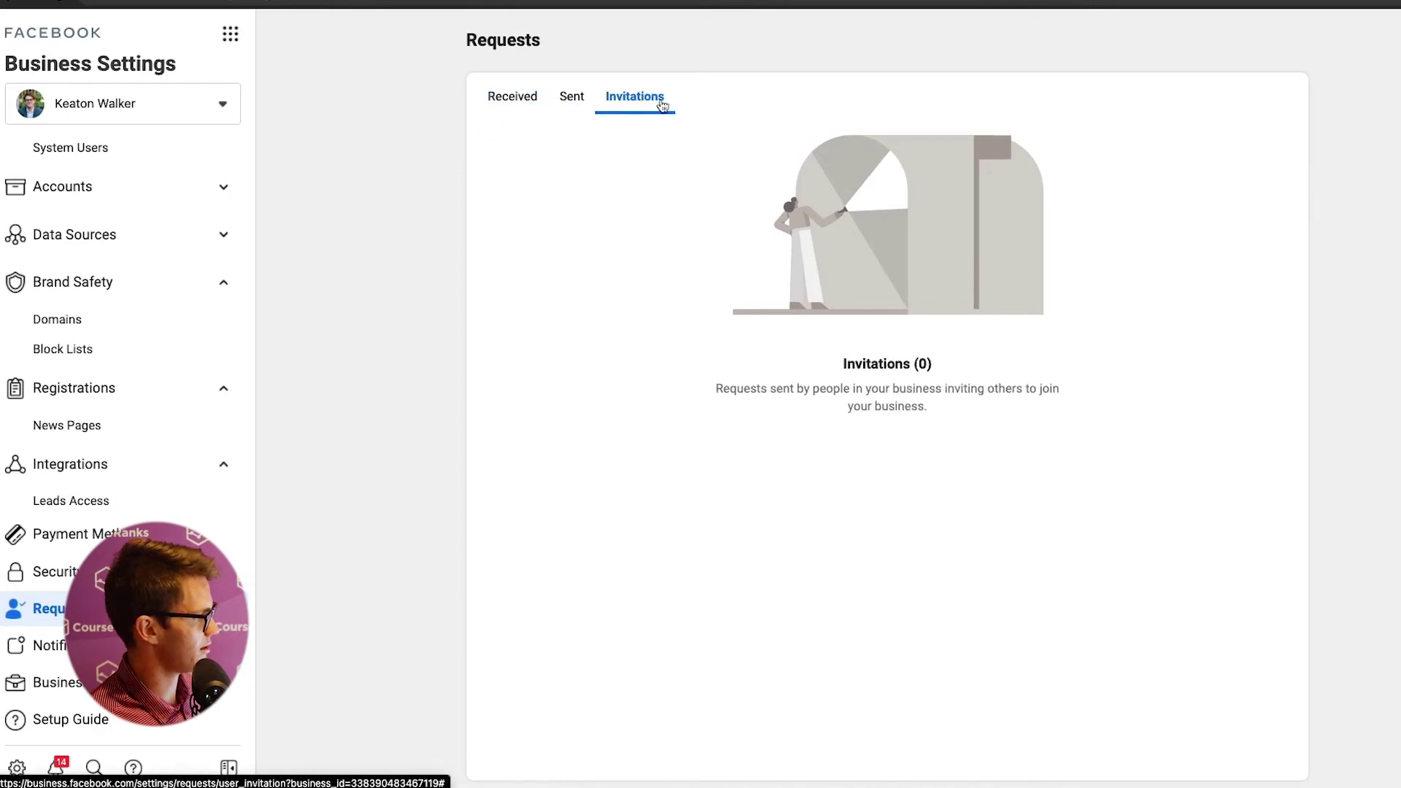
{"action": "left_click", "coordinate": [561, 105]}
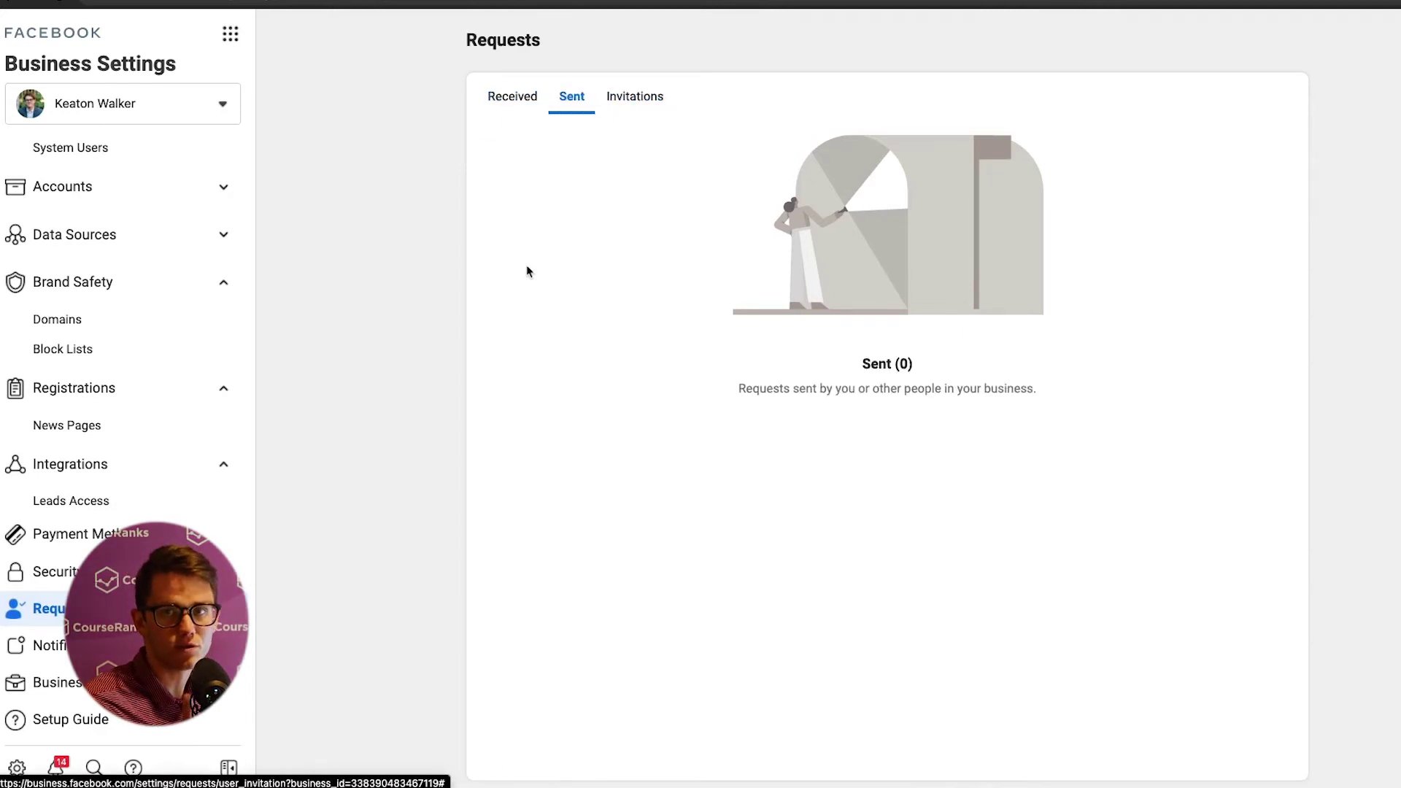
- Open Notification Settings and scroll through its Business Manager, e-mail and marketing alert options
{"action": "left_click", "coordinate": [44, 645]}
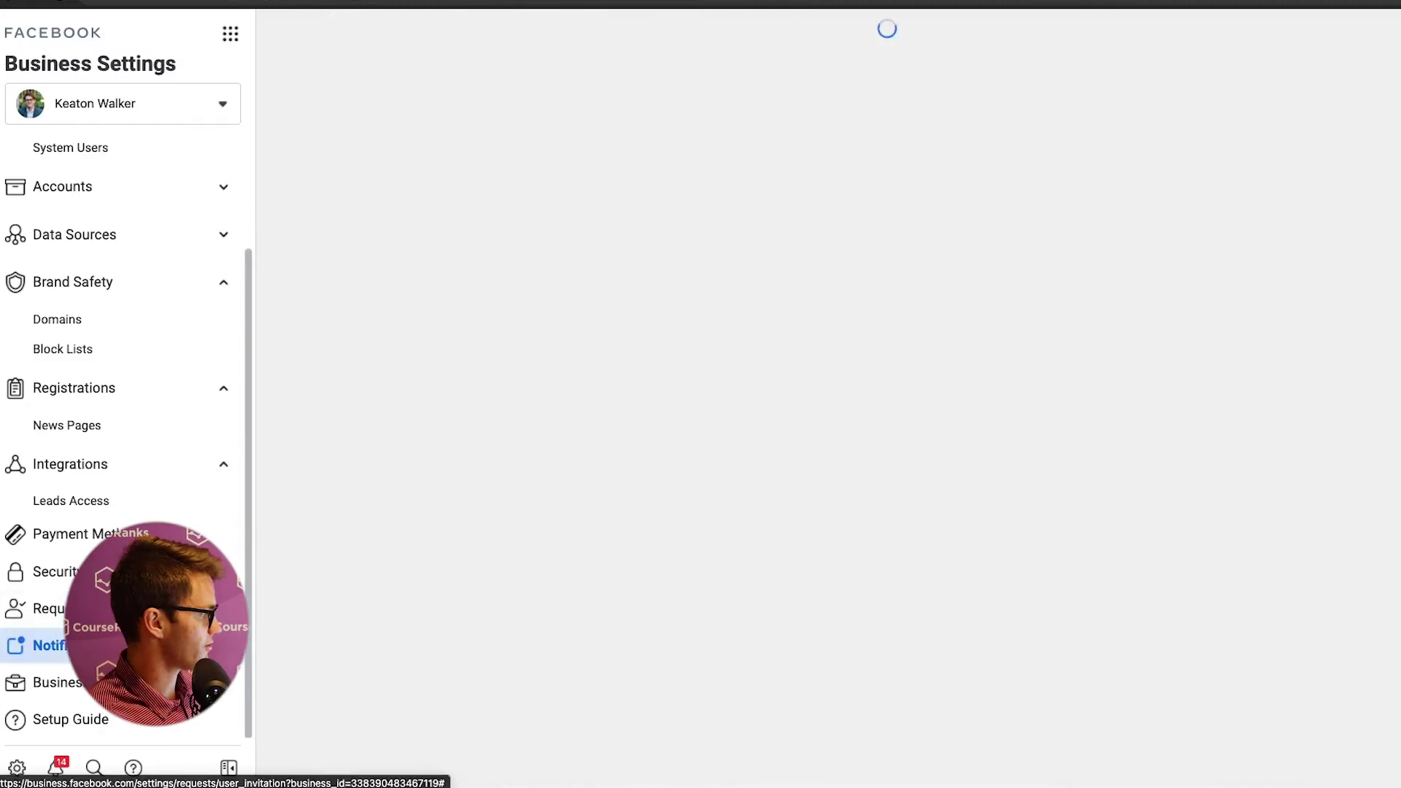
{"action": "scroll", "coordinate": [972, 348], "scroll_direction": "down", "scroll_amount": 6}
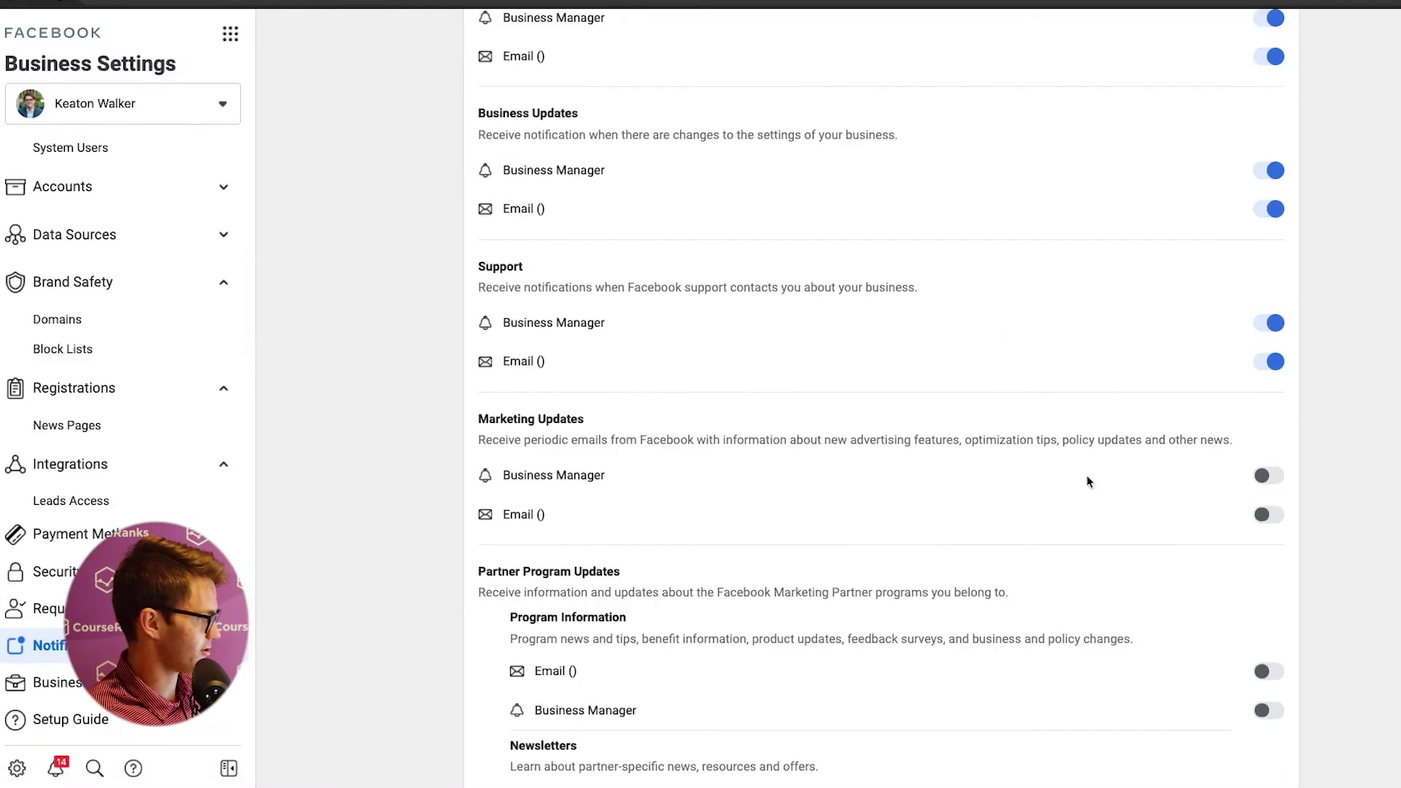
{"action": "scroll", "coordinate": [1101, 397], "scroll_direction": "up", "scroll_amount": 6}
{"action": "scroll", "coordinate": [1072, 526], "scroll_direction": "down", "scroll_amount": 4}
{"action": "scroll", "coordinate": [1079, 519], "scroll_direction": "down", "scroll_amount": 15}
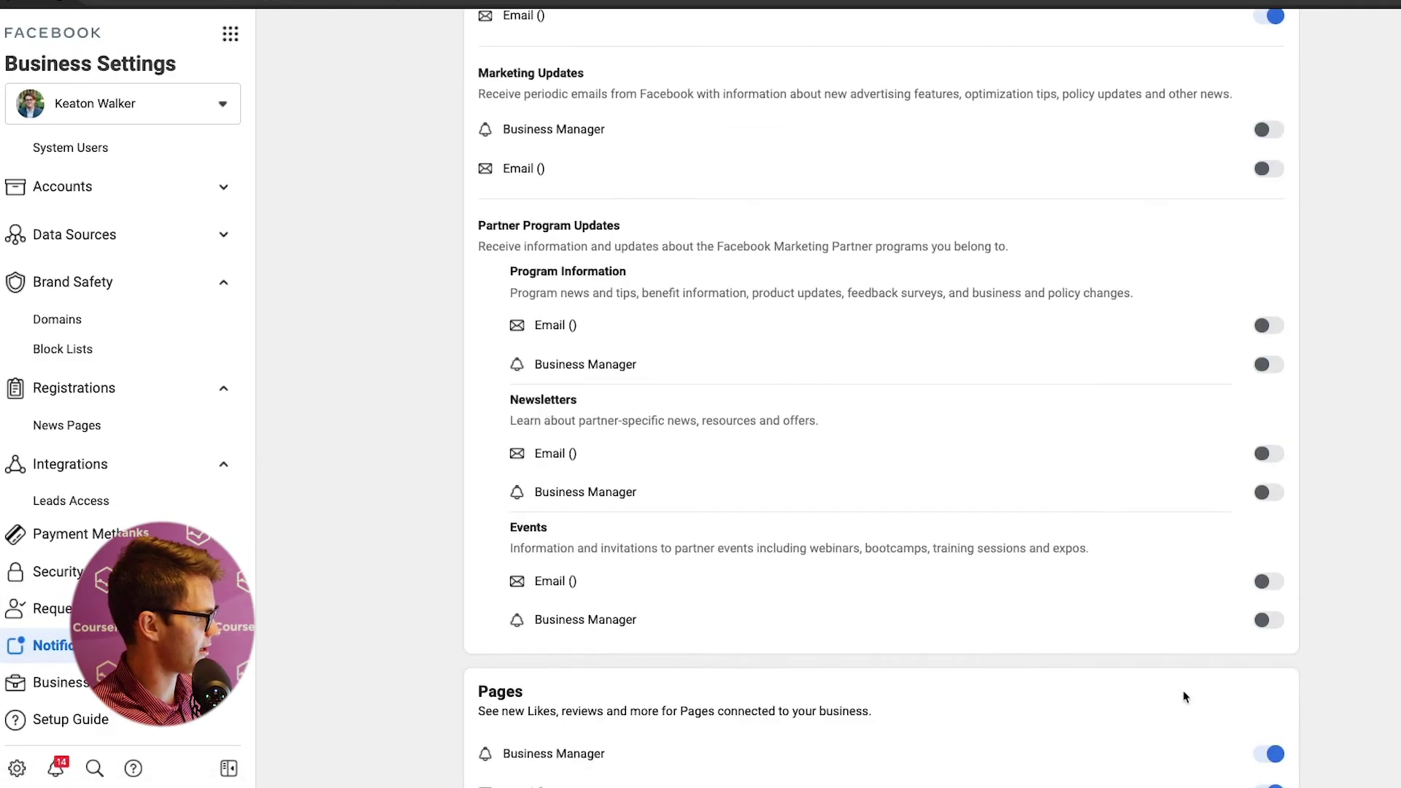
{"action": "scroll", "coordinate": [1076, 415], "scroll_direction": "up", "scroll_amount": 2}
{"action": "scroll", "coordinate": [1079, 415], "scroll_direction": "up", "scroll_amount": 15}
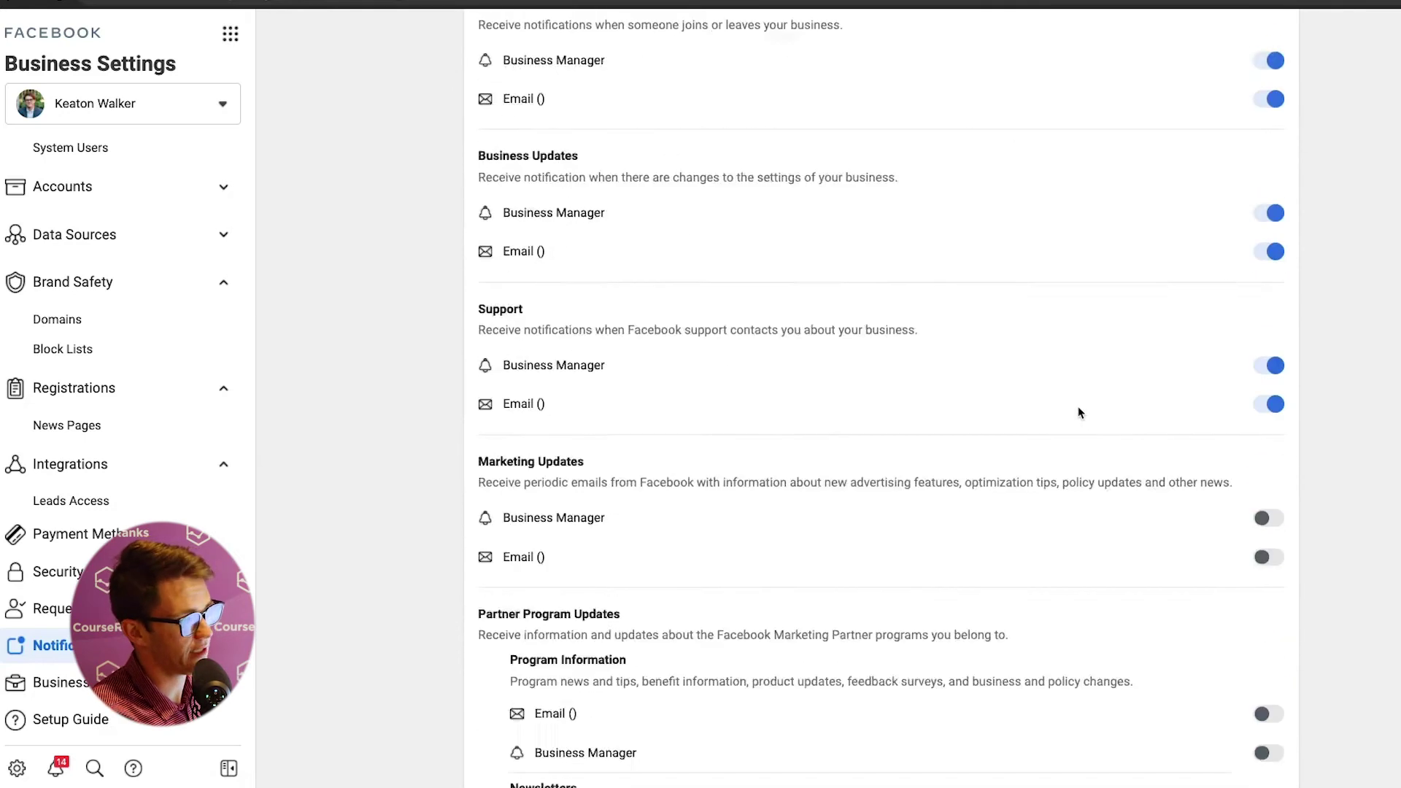
{"action": "right_click", "coordinate": [1079, 413]}
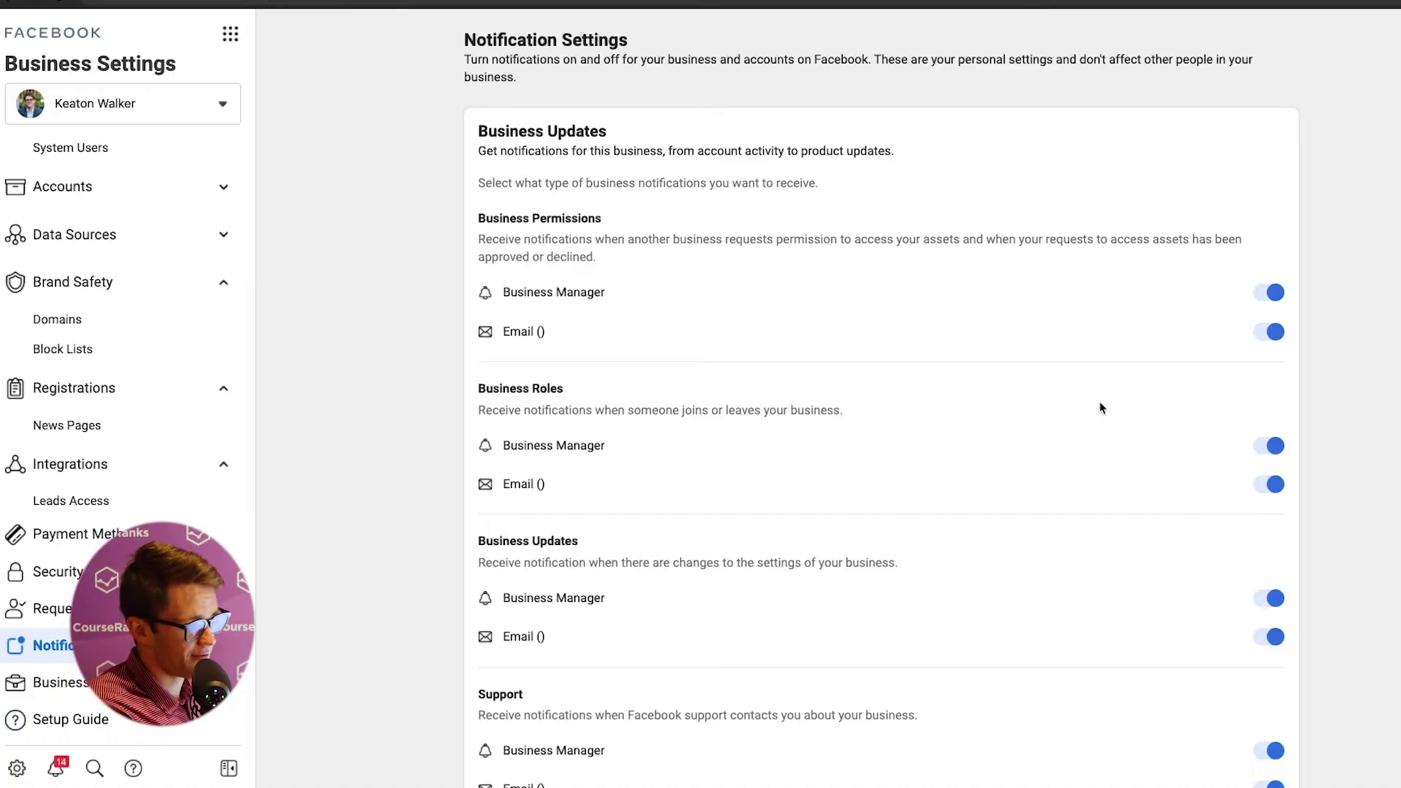
- Look over the Business Info page, then the Setup Guide's Manage Settings page
{"action": "left_click", "coordinate": [52, 682]}
{"action": "scroll", "coordinate": [435, 356], "scroll_direction": "down", "scroll_amount": 7}
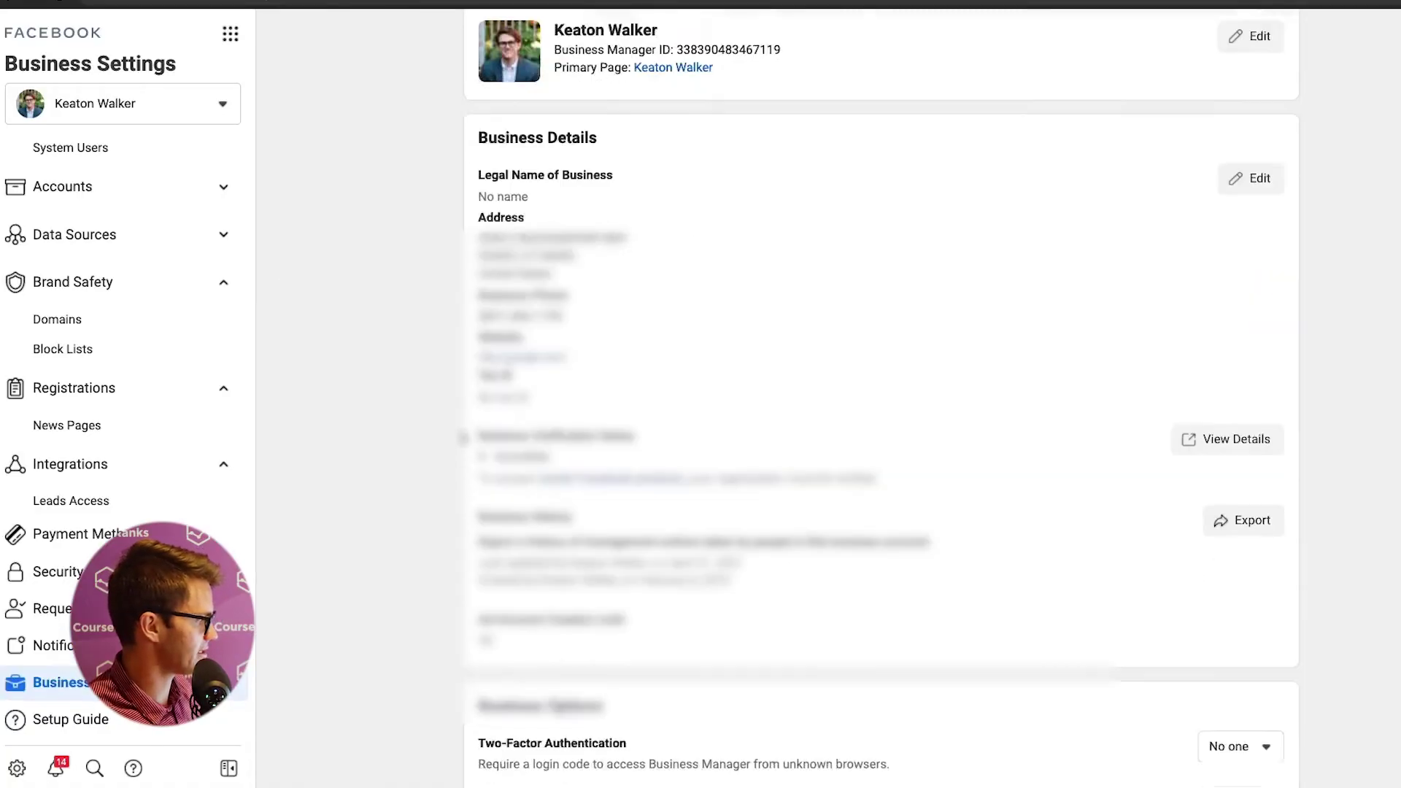
{"action": "scroll", "coordinate": [436, 356], "scroll_direction": "up", "scroll_amount": 7}
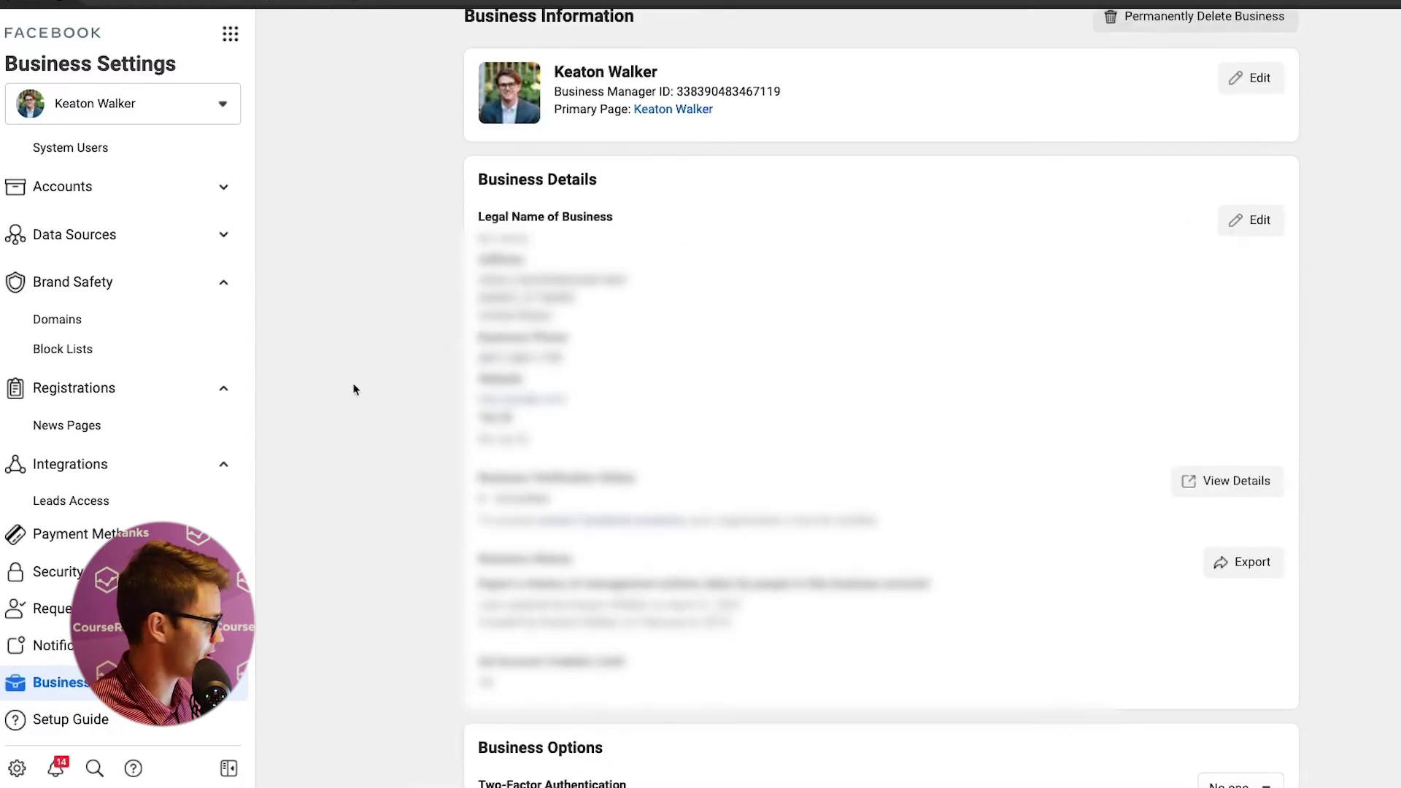
{"action": "left_click", "coordinate": [71, 719]}
{"action": "scroll", "coordinate": [459, 346], "scroll_direction": "down", "scroll_amount": 7}
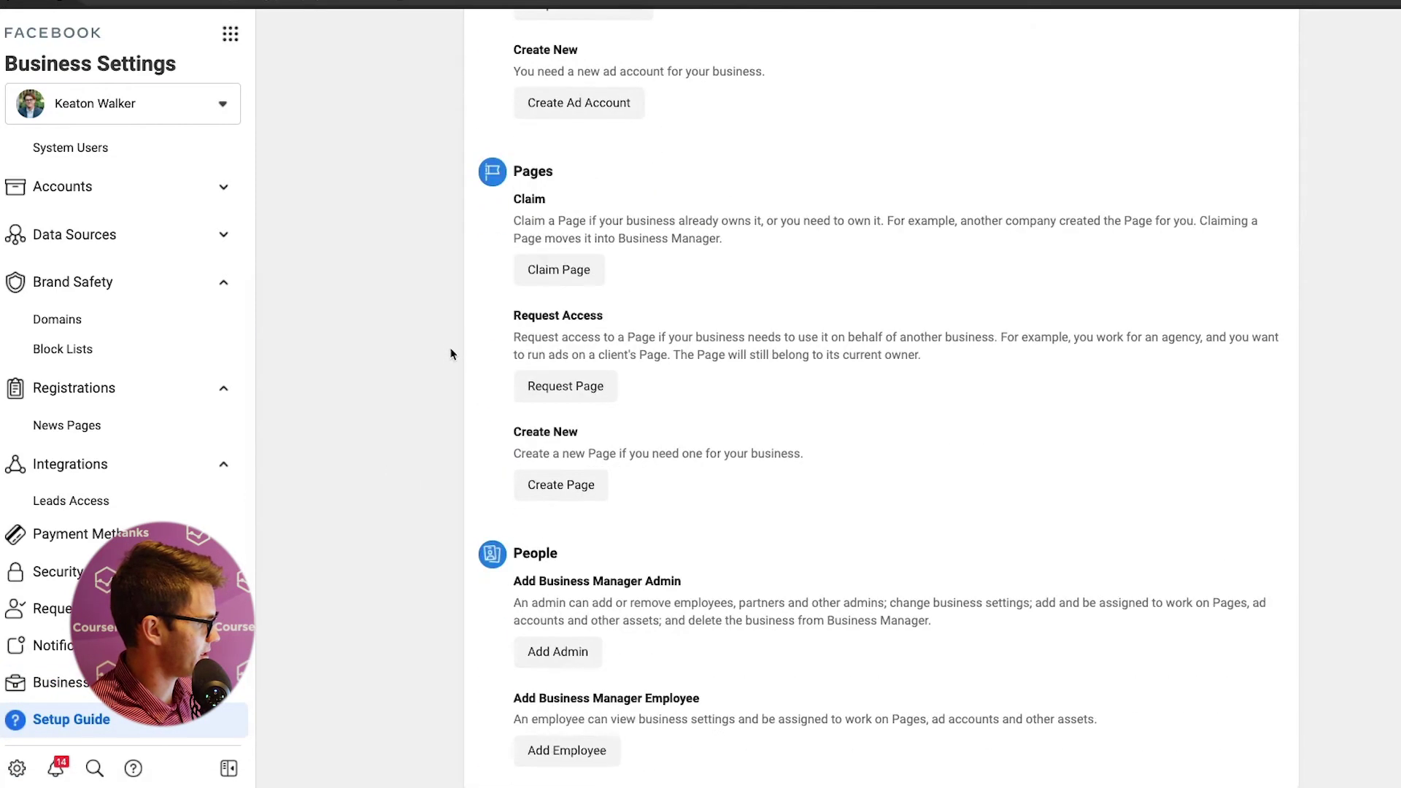
{"action": "scroll", "coordinate": [813, 389], "scroll_direction": "up", "scroll_amount": 7}
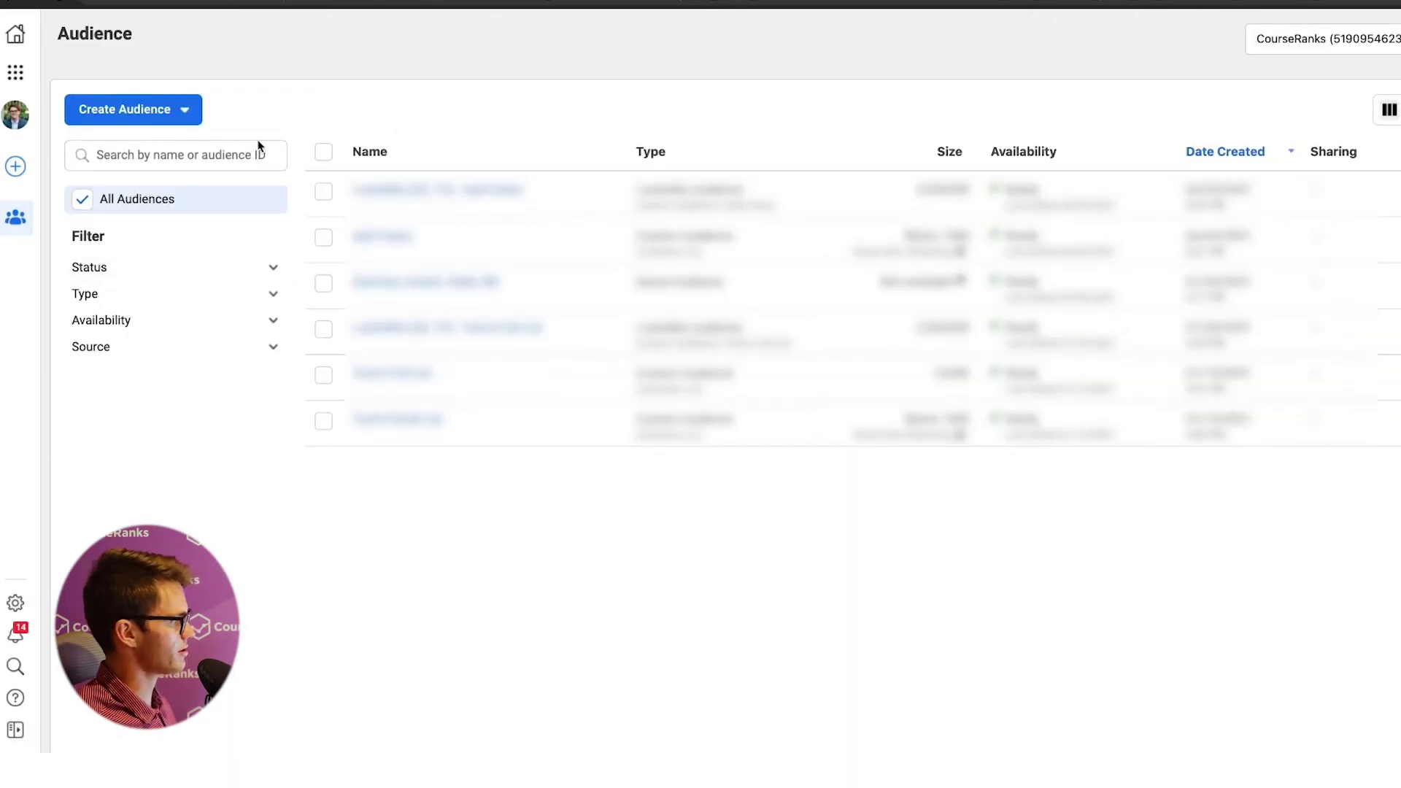
- Show the Create Audience options, then close the Lookalike Audience form without creating one
{"action": "left_click", "coordinate": [175, 118]}
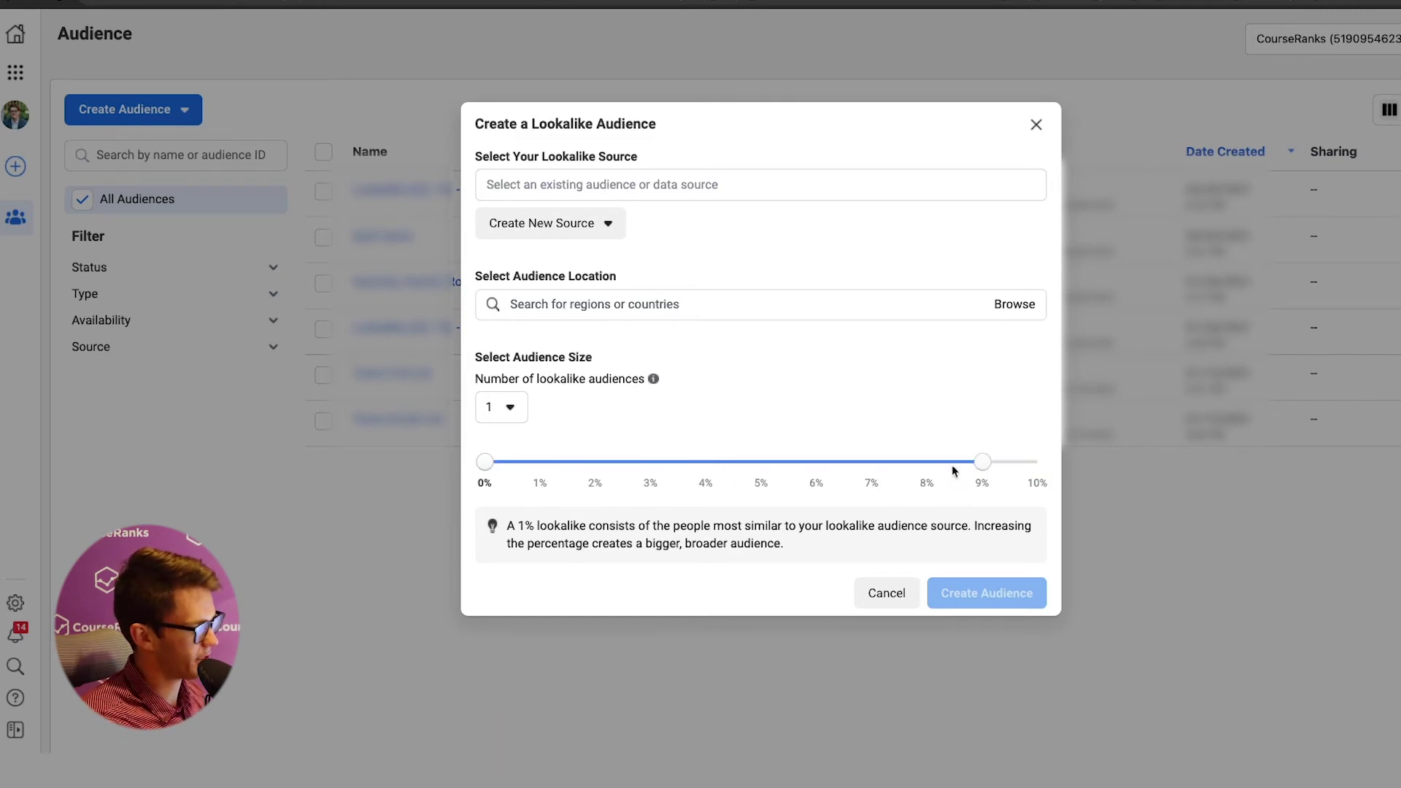
{"action": "left_click", "coordinate": [1036, 125]}
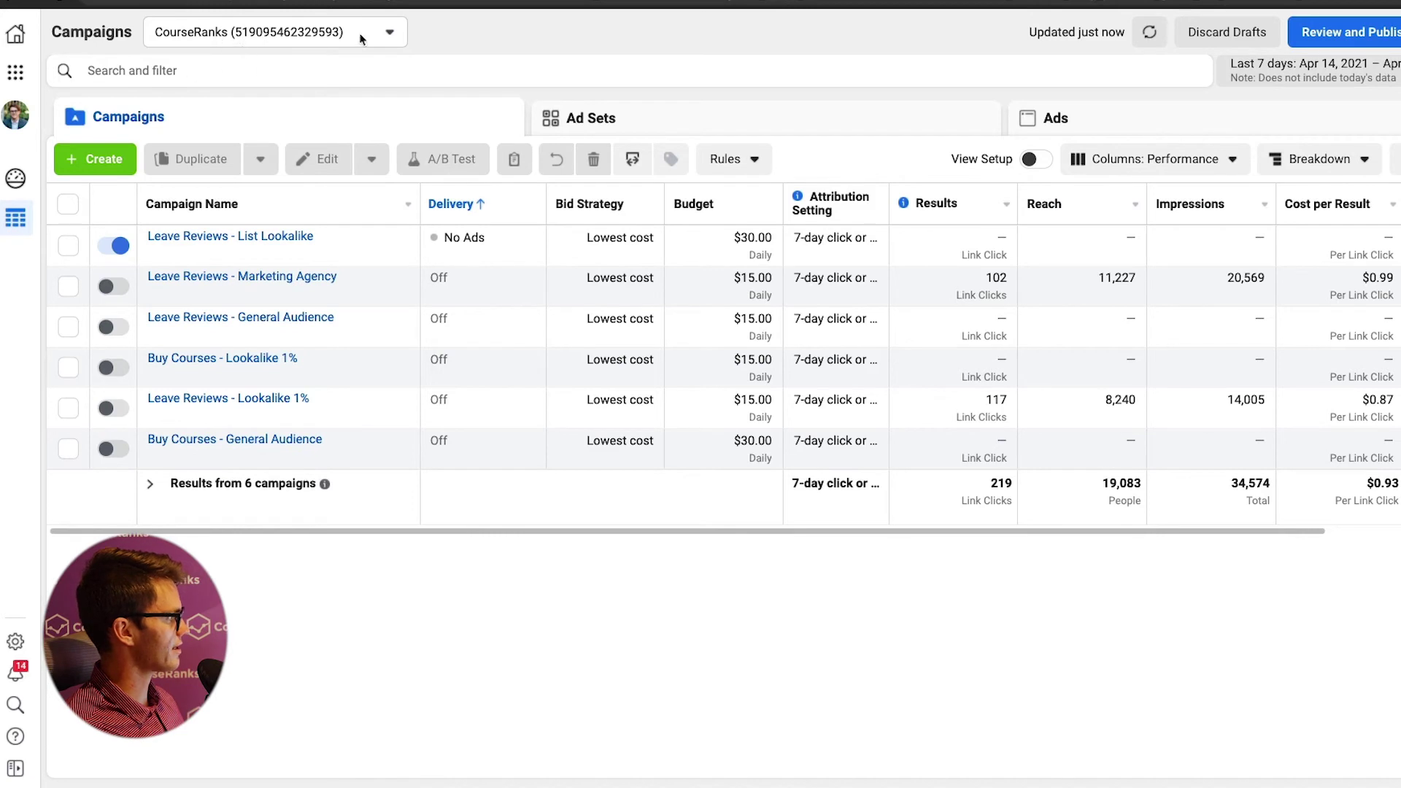
{"action": "left_click", "coordinate": [321, 32]}
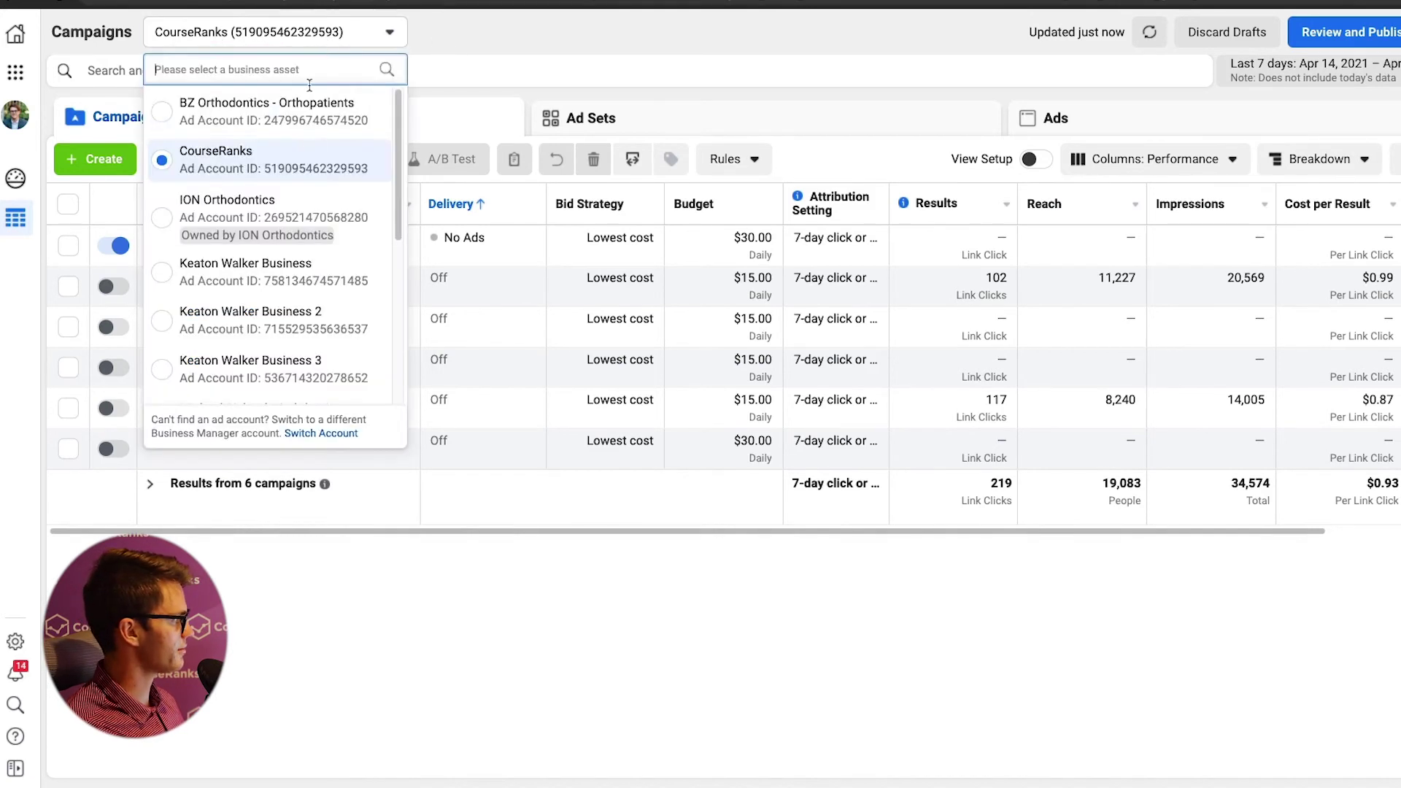
{"action": "scroll", "coordinate": [324, 149], "scroll_direction": "down", "scroll_amount": 5}
{"action": "scroll", "coordinate": [322, 273], "scroll_direction": "up", "scroll_amount": 5}
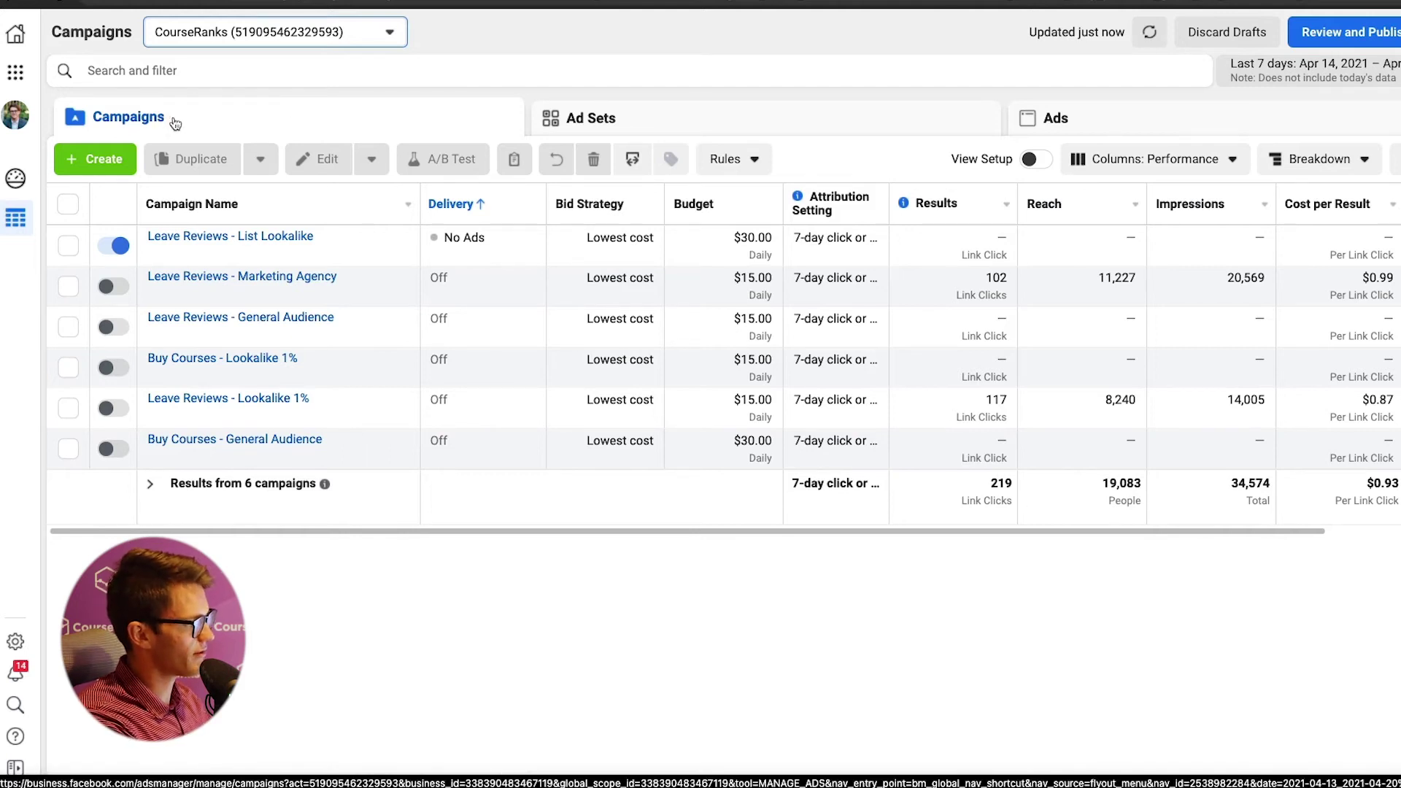
{"action": "left_click", "coordinate": [684, 130]}
{"action": "left_click", "coordinate": [289, 119]}
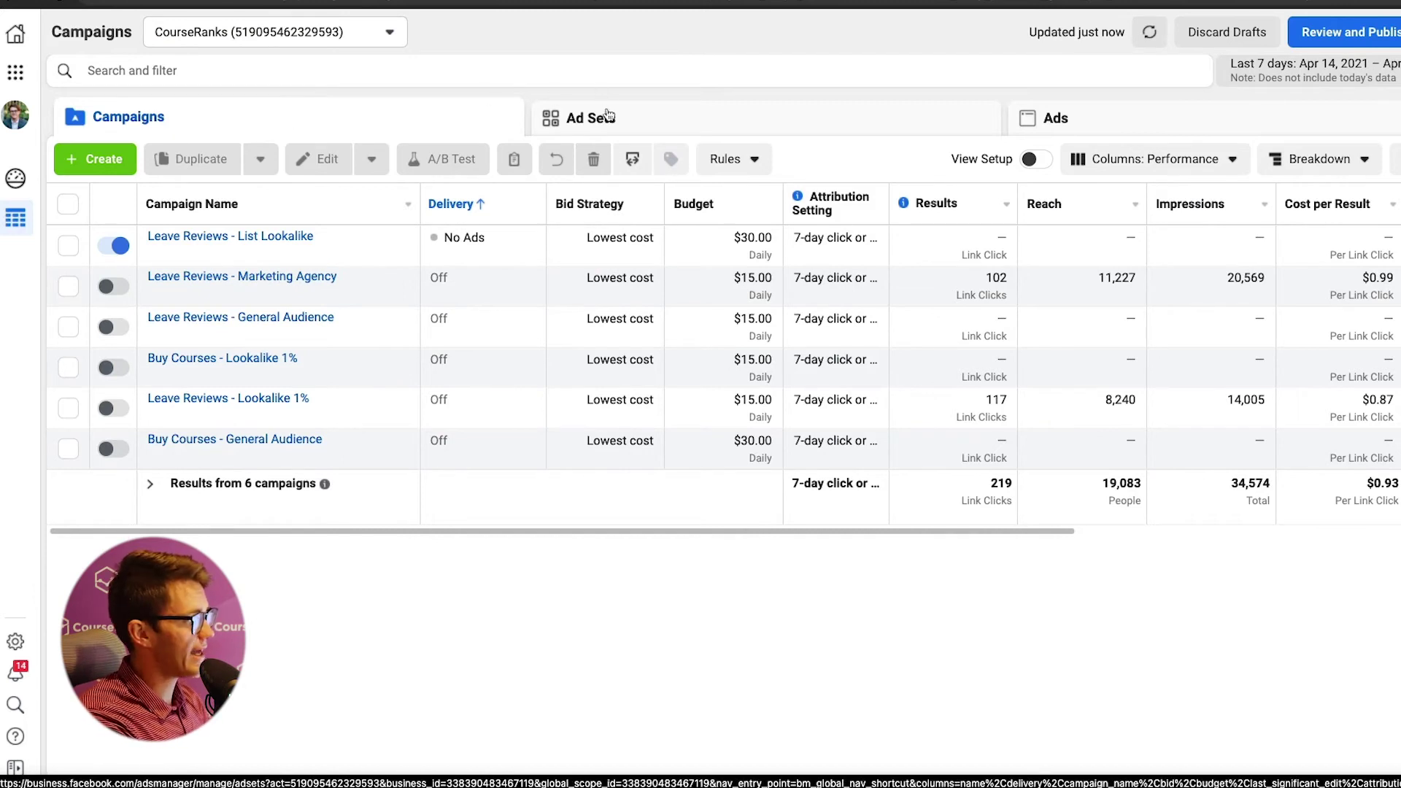
{"action": "left_click", "coordinate": [639, 133]}
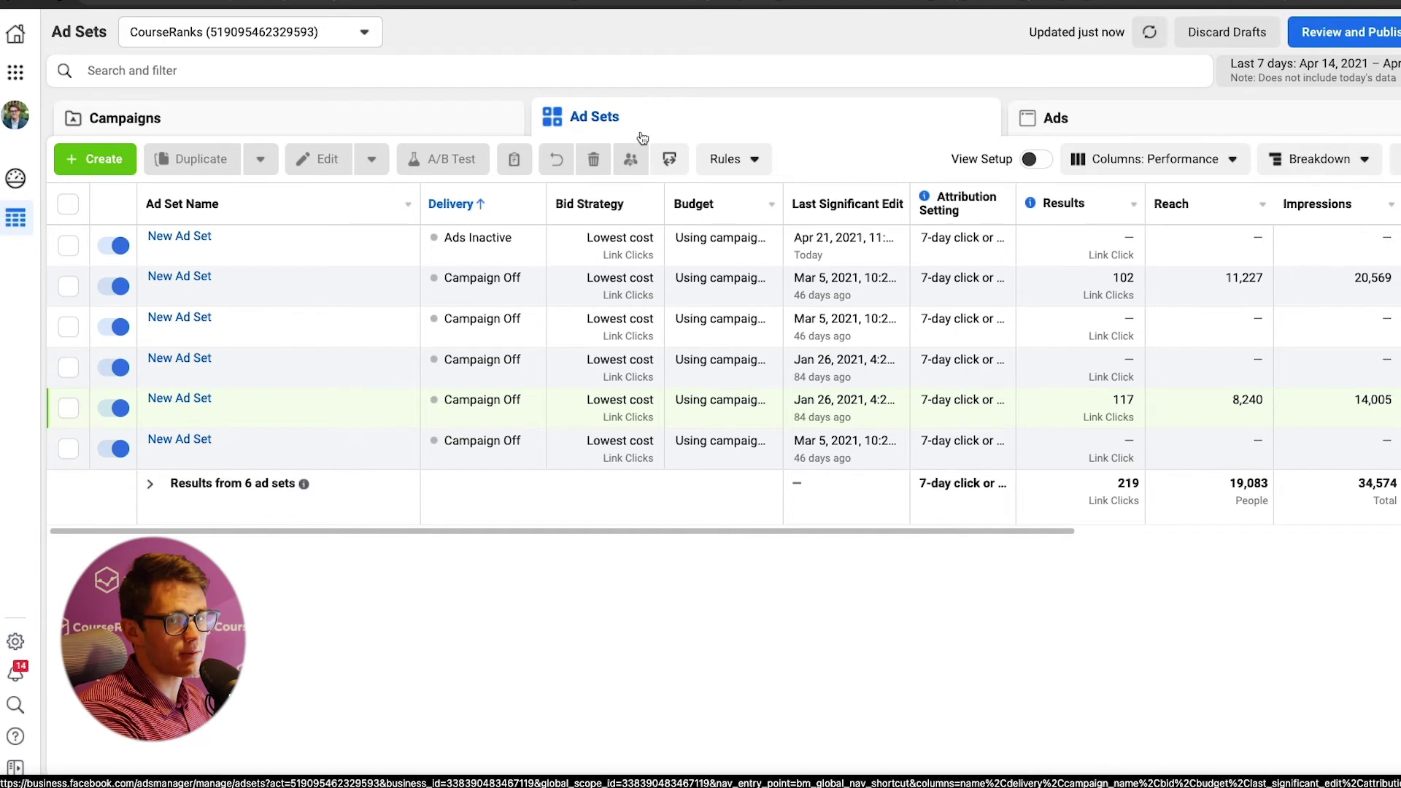
{"action": "left_click", "coordinate": [1073, 128]}
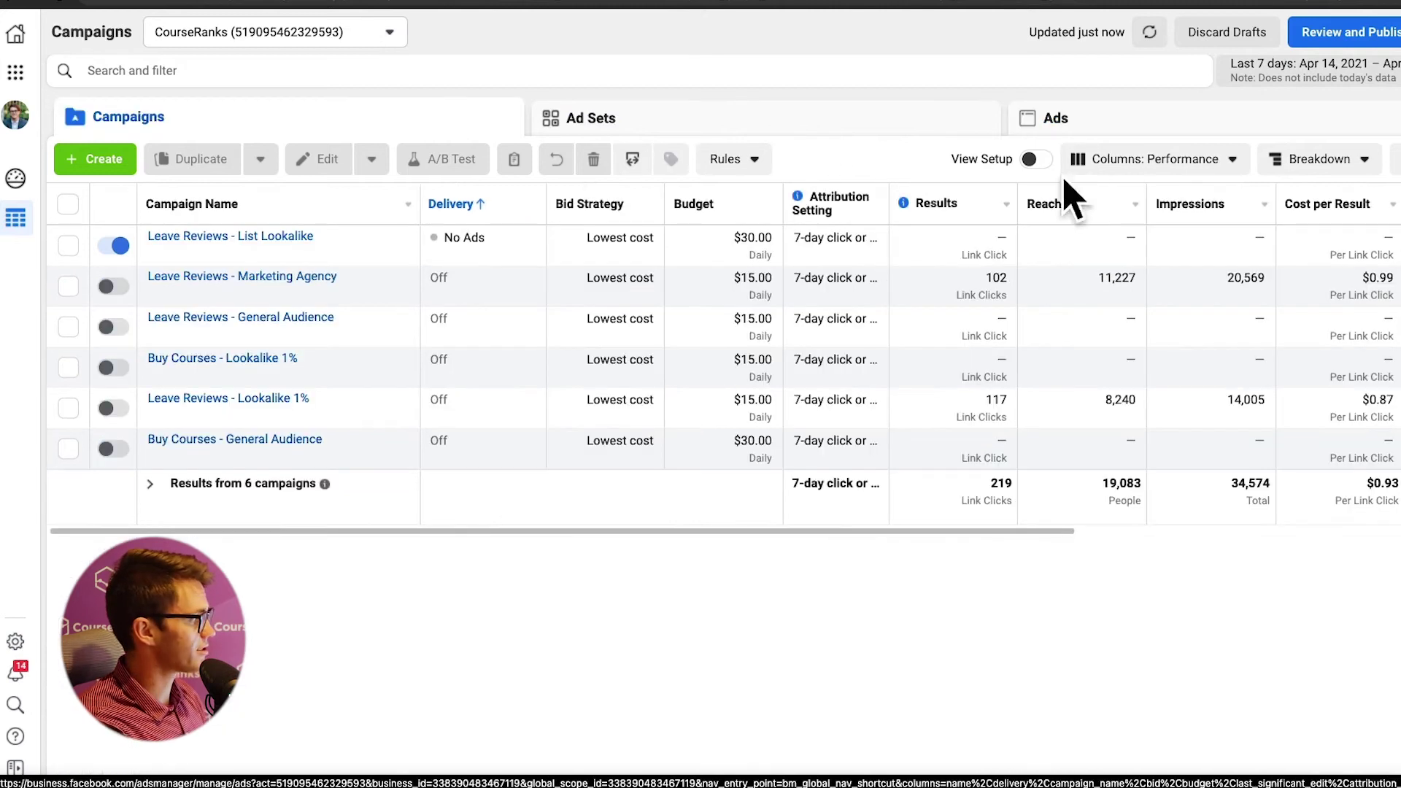
- Go from Business Home to Ads Reporting and dismiss the new report form
{"action": "left_click", "coordinate": [15, 33]}
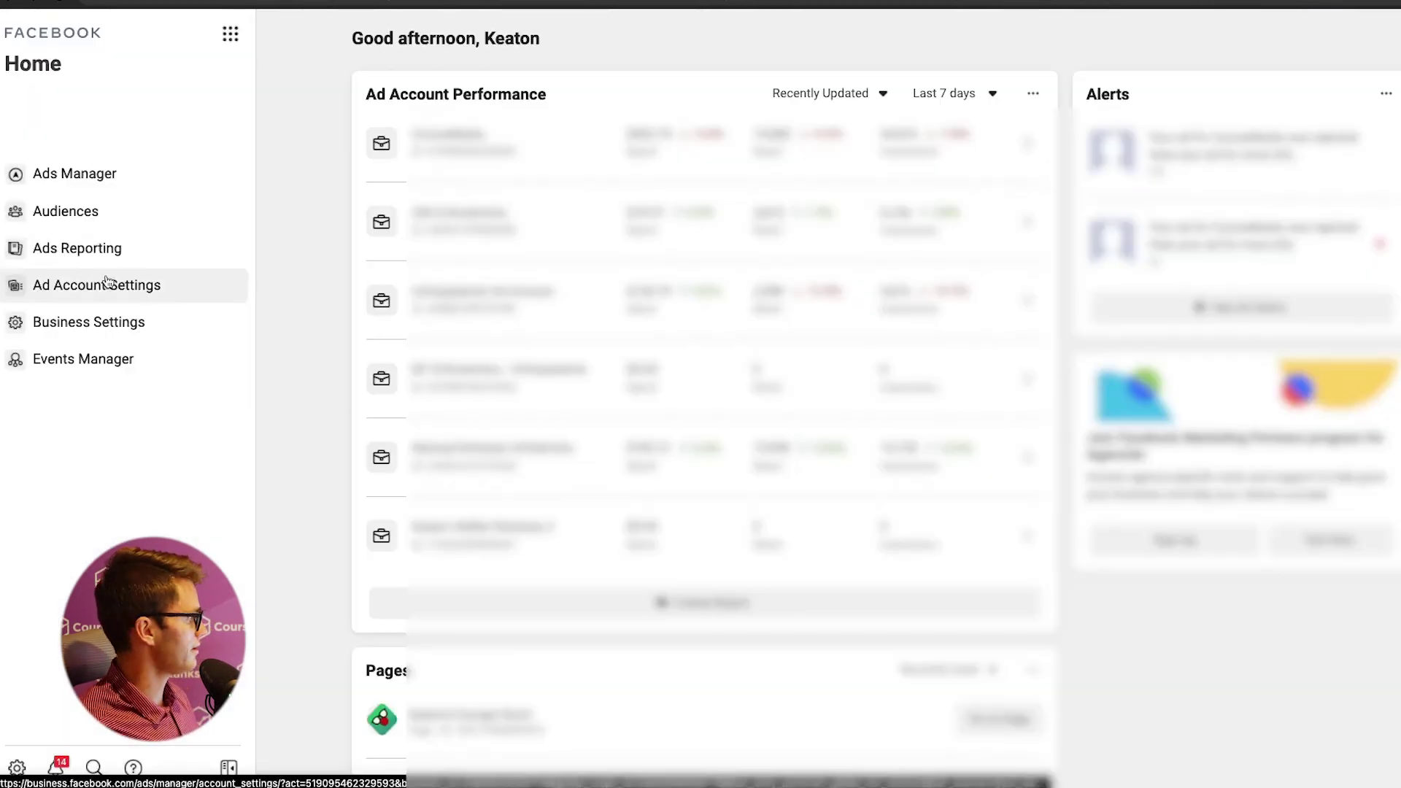
{"action": "left_click", "coordinate": [95, 251]}
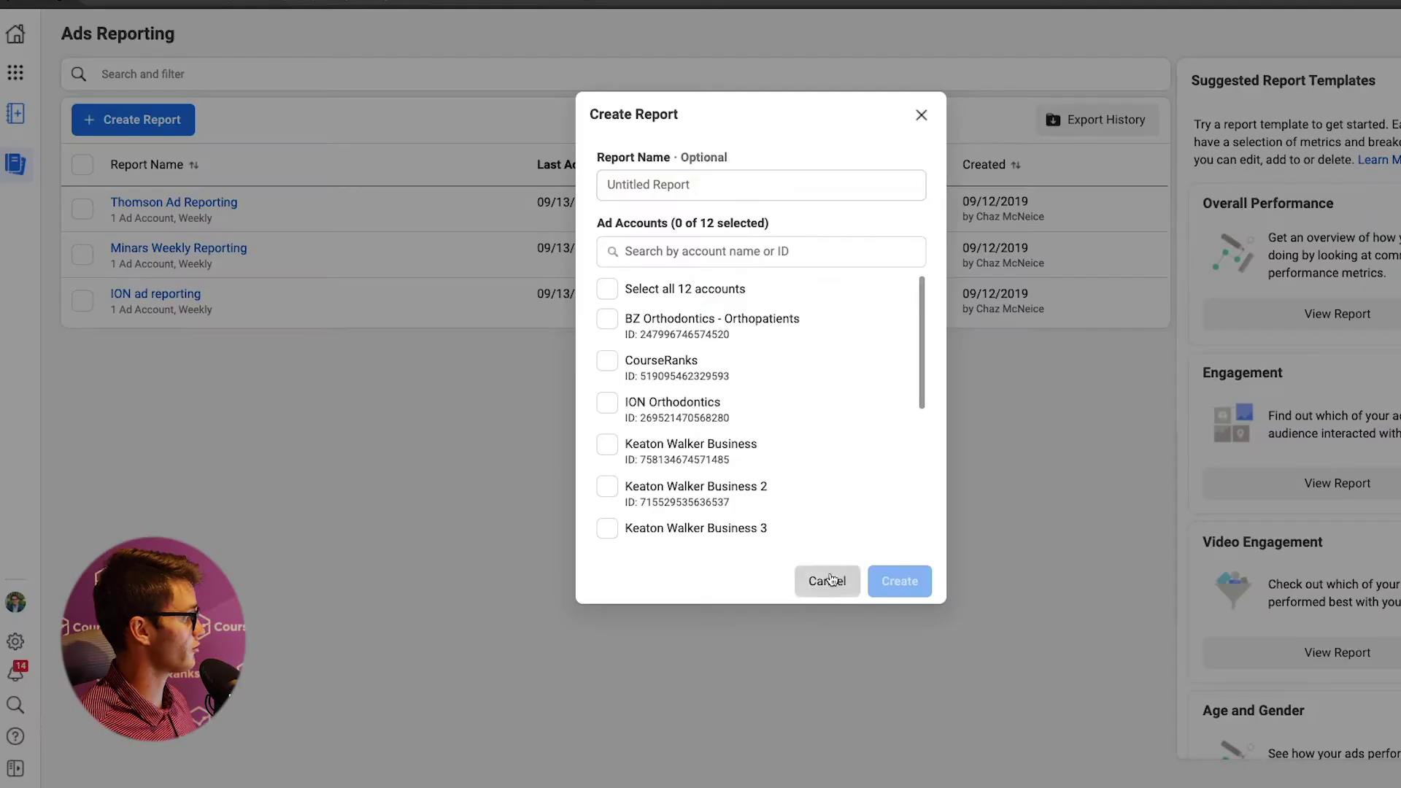
{"action": "left_click", "coordinate": [827, 581]}
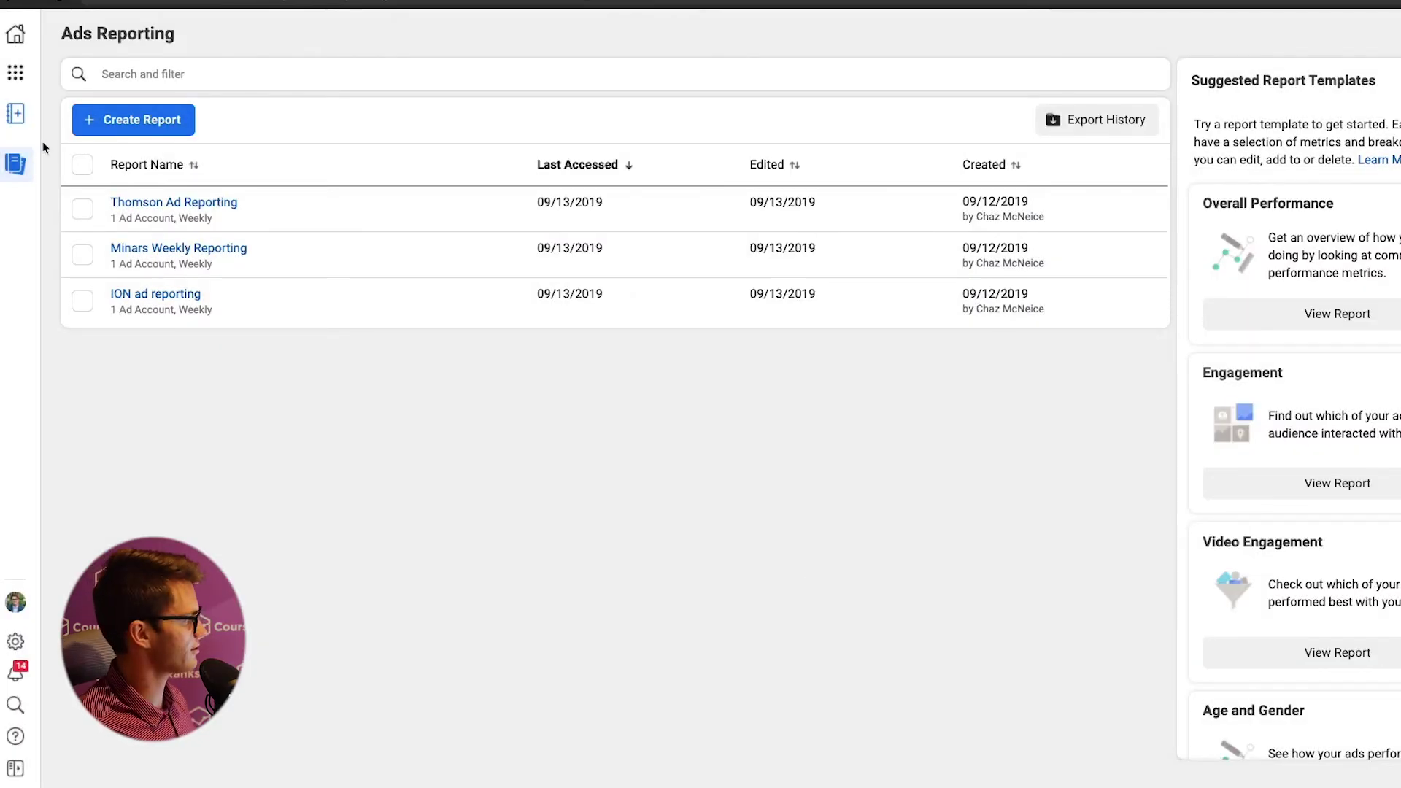
- Start a new report for the CourseRanks ad account, trying Bar Chart and Pivot Table layouts
{"action": "left_click", "coordinate": [115, 124]}
{"action": "left_click", "coordinate": [696, 367]}
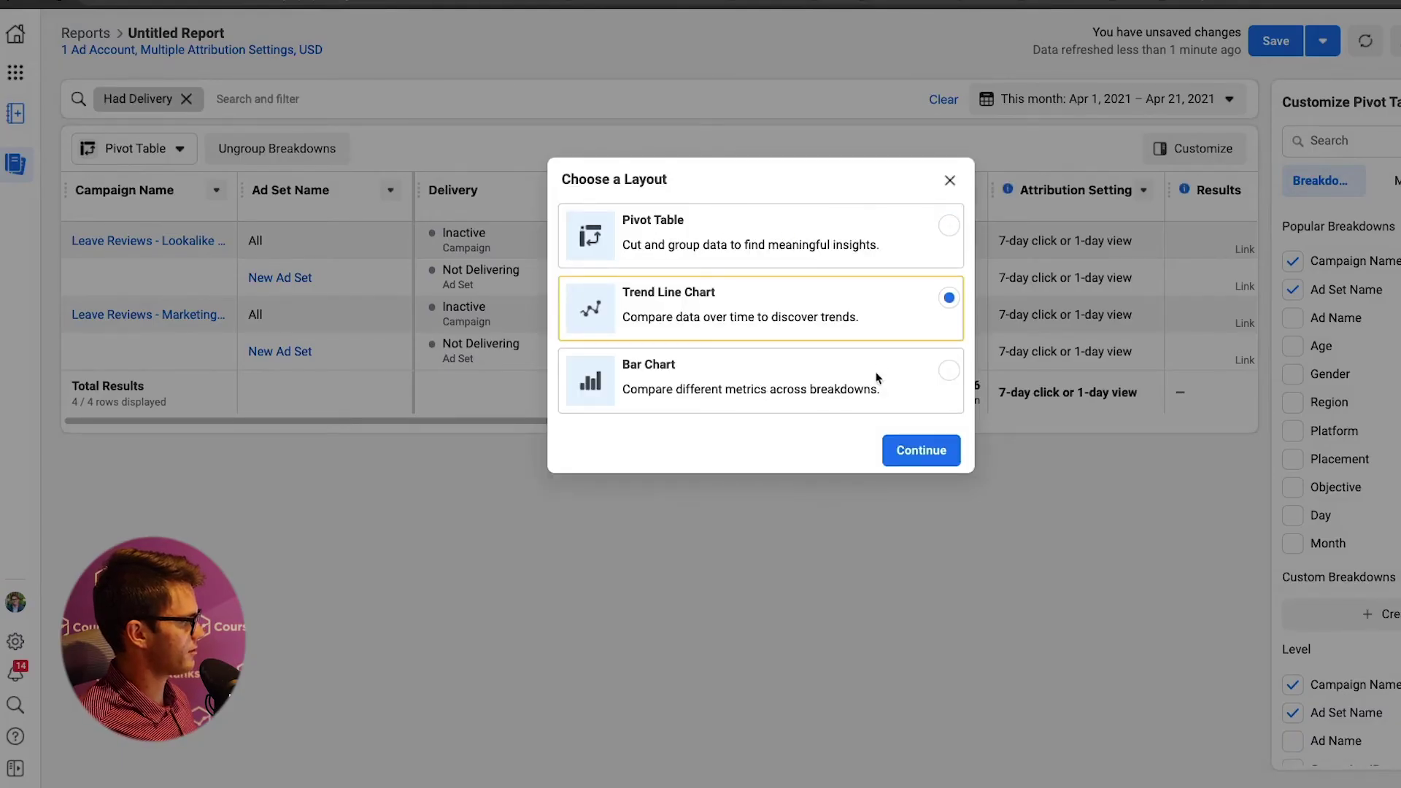
{"action": "left_click", "coordinate": [878, 378]}
{"action": "left_click", "coordinate": [716, 234]}
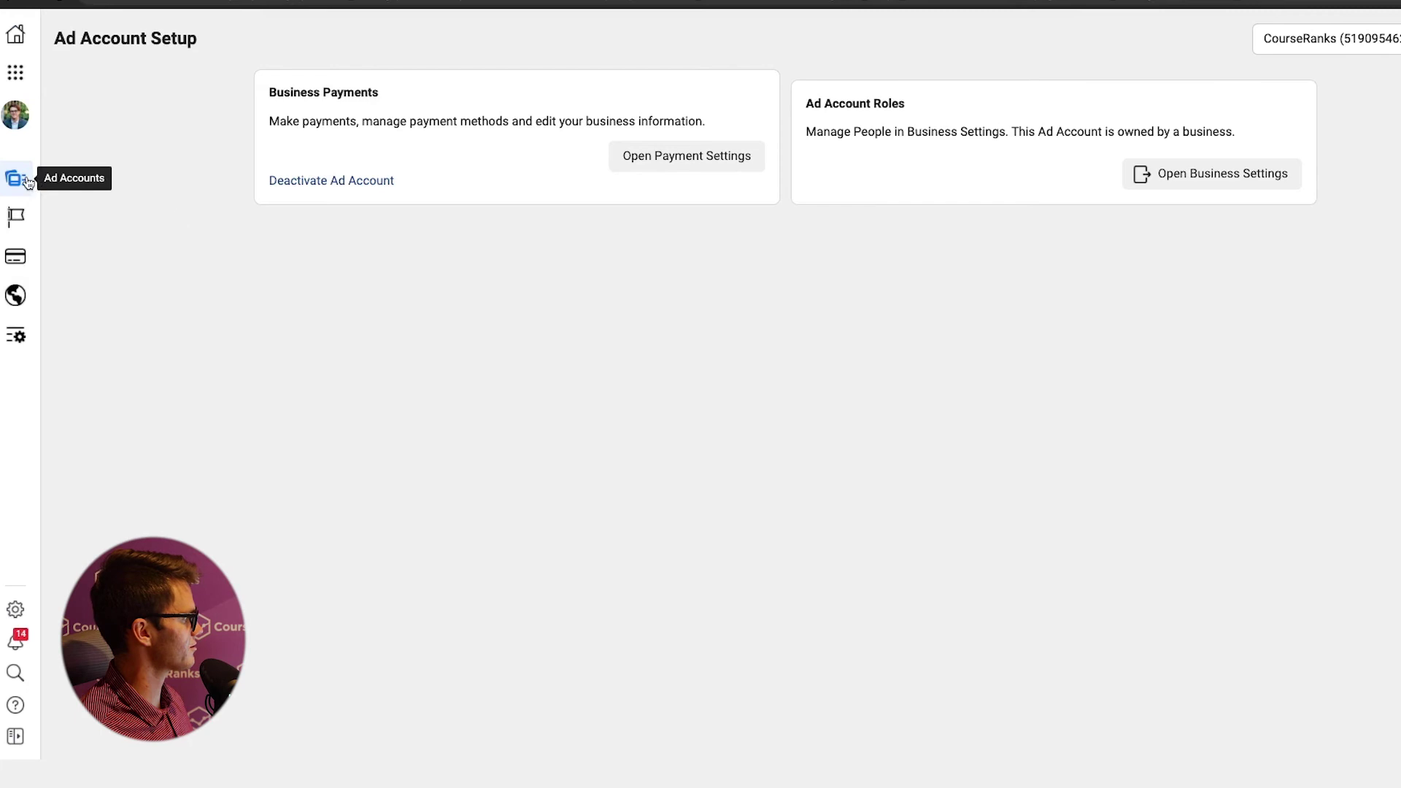
- View the Name Templates settings, then go back to the ad account setup page
{"action": "mouse_move", "coordinate": [27, 180]}
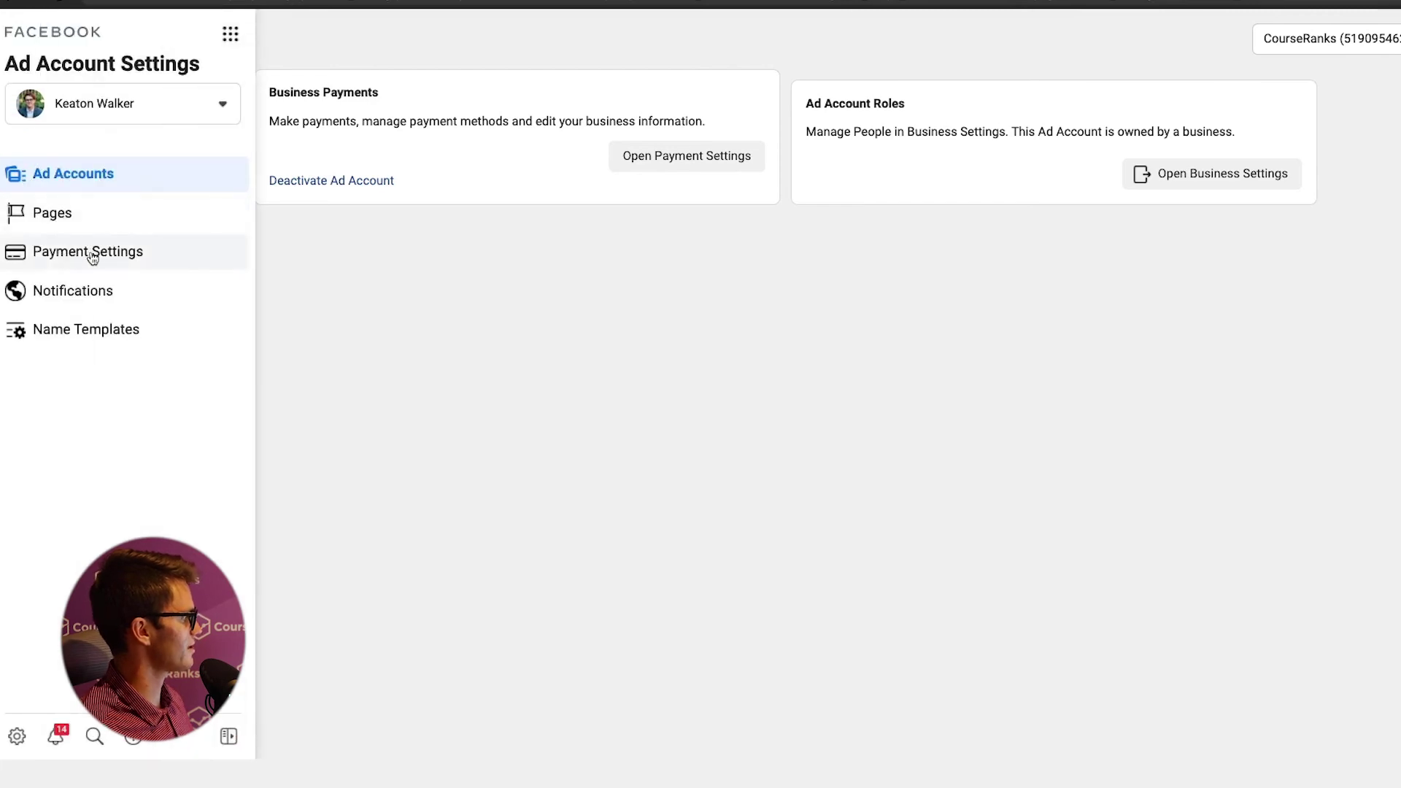
{"action": "left_click", "coordinate": [150, 343]}
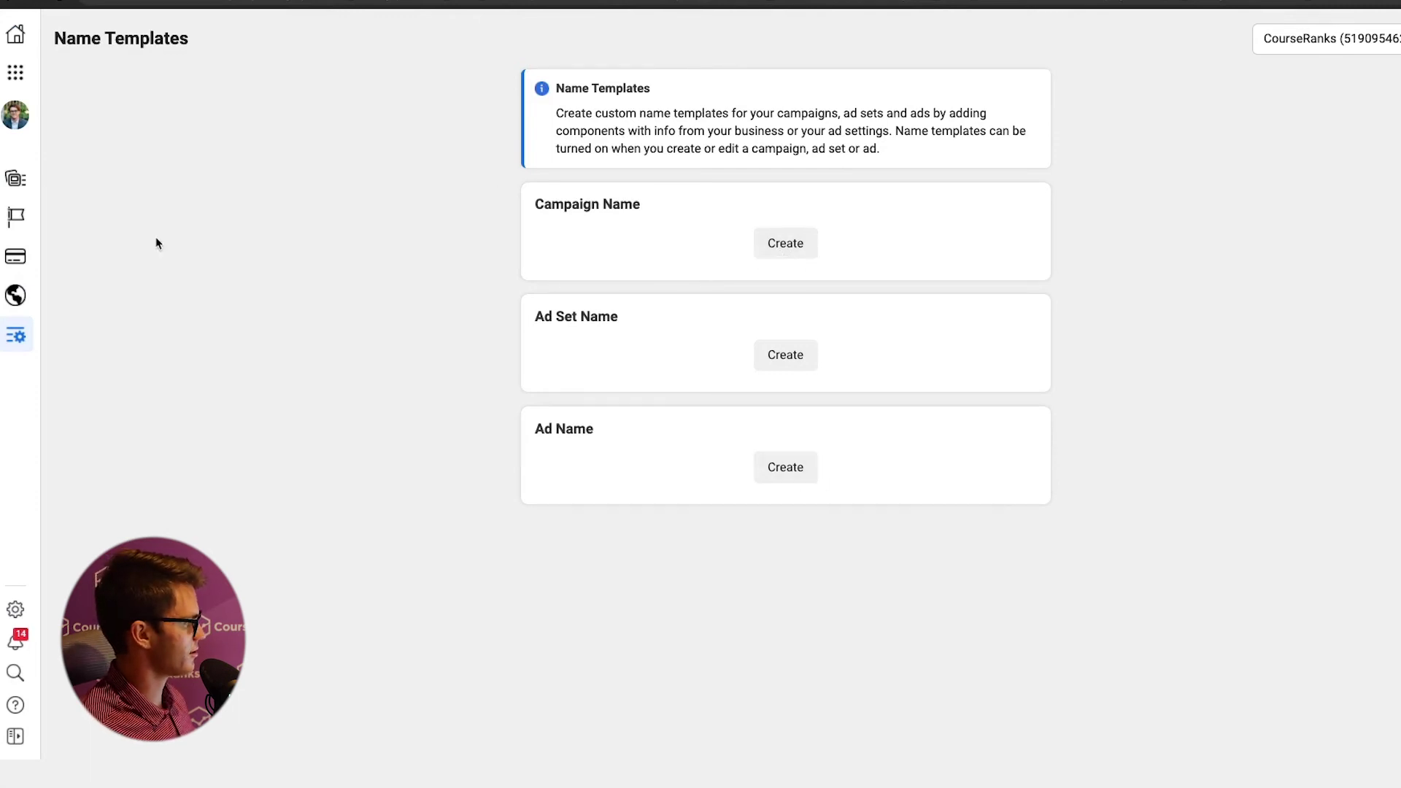
{"action": "left_click", "coordinate": [15, 179]}
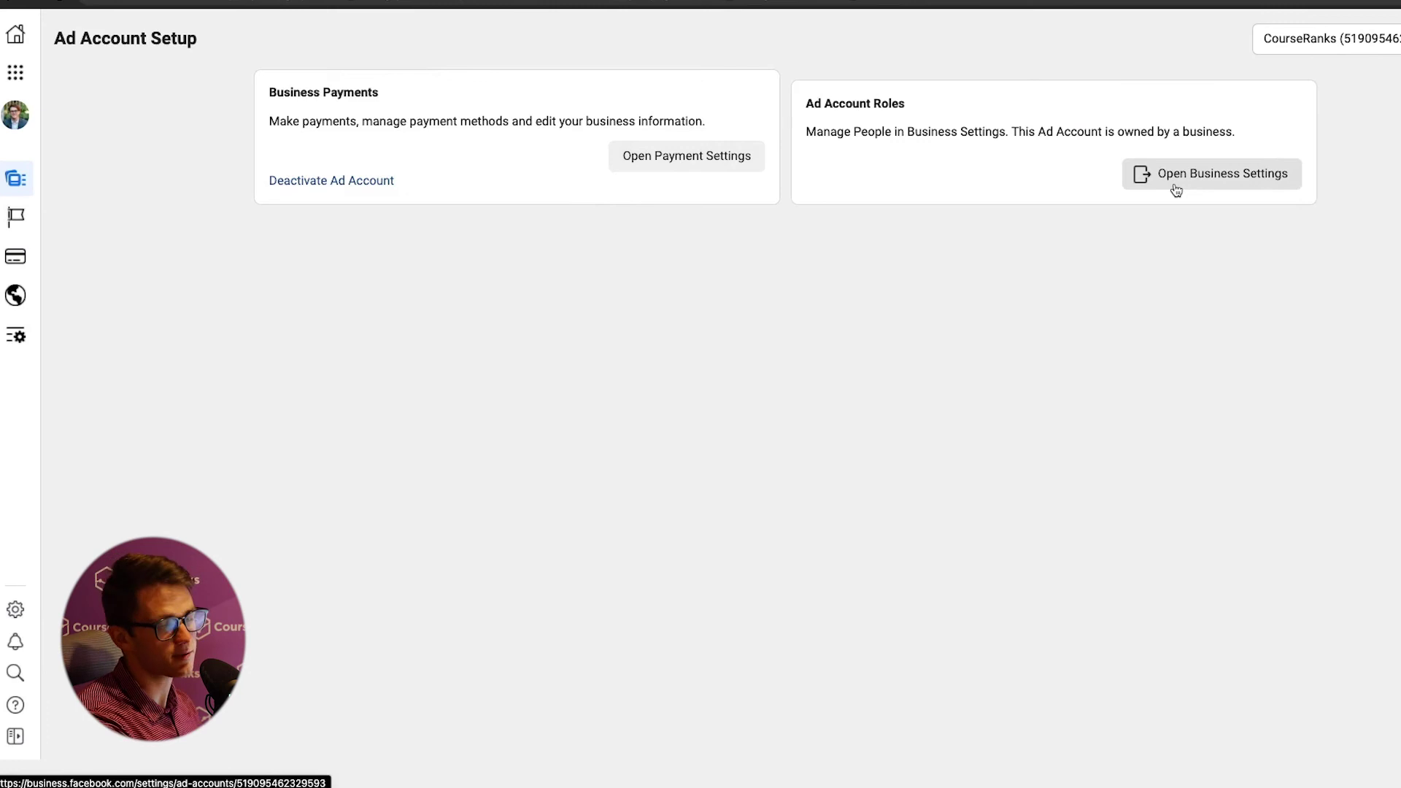
- Browse the Pages connected to the business and open one of them
{"action": "left_click", "coordinate": [16, 217]}
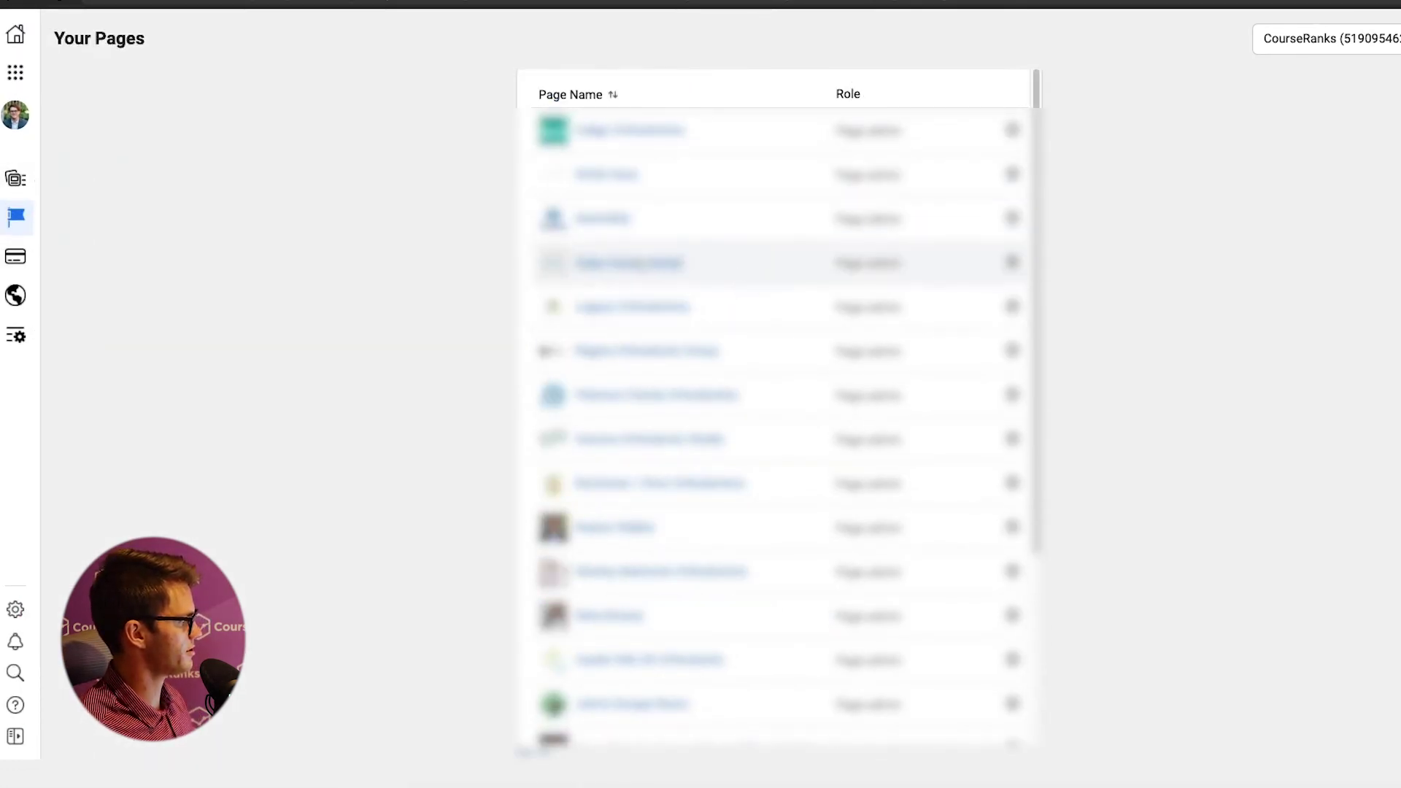
{"action": "scroll", "coordinate": [624, 251], "scroll_direction": "down", "scroll_amount": 3}
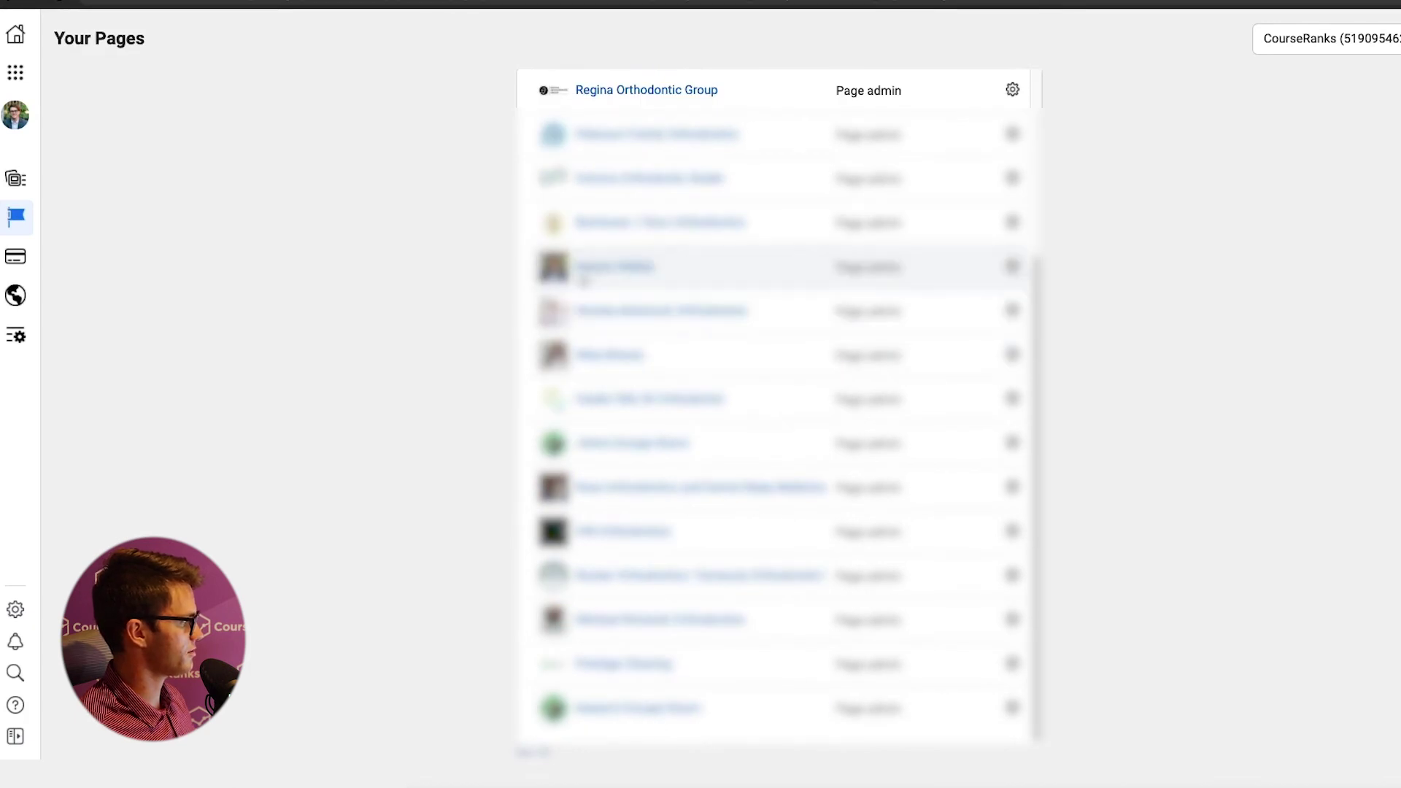
{"action": "left_click", "coordinate": [713, 248]}
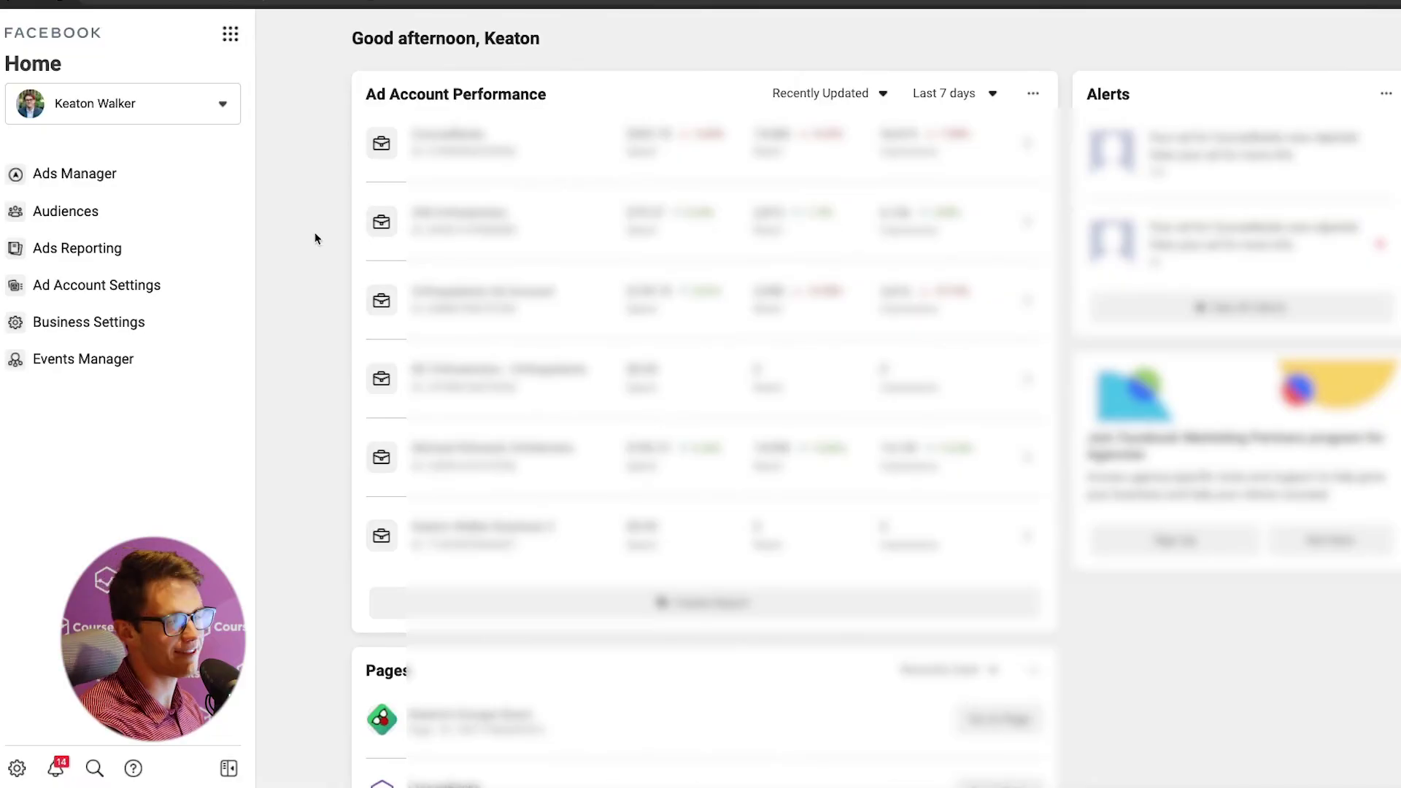
{"action": "left_click", "coordinate": [230, 34]}
{"action": "scroll", "coordinate": [340, 254], "scroll_direction": "down", "scroll_amount": 5}
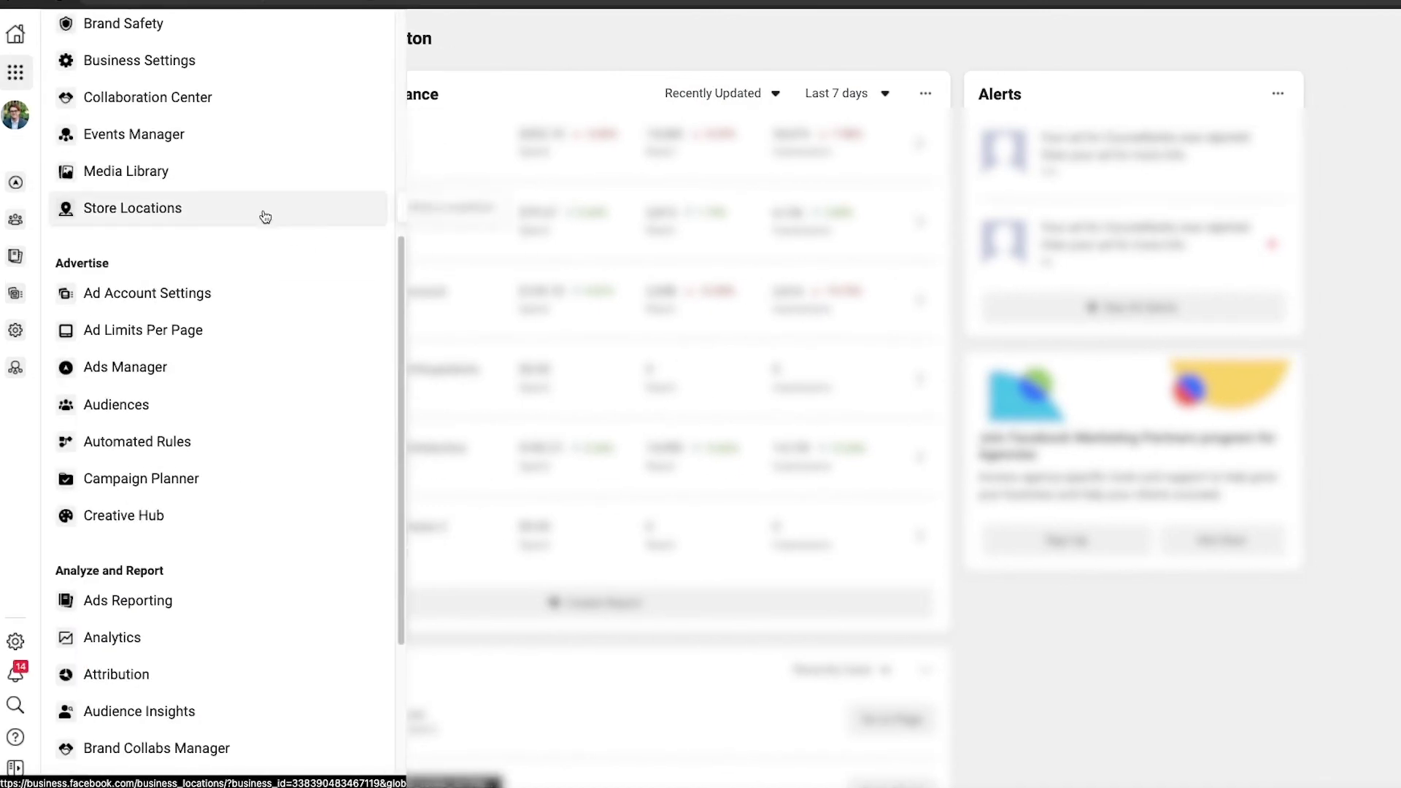
{"action": "scroll", "coordinate": [234, 306], "scroll_direction": "down", "scroll_amount": 4}
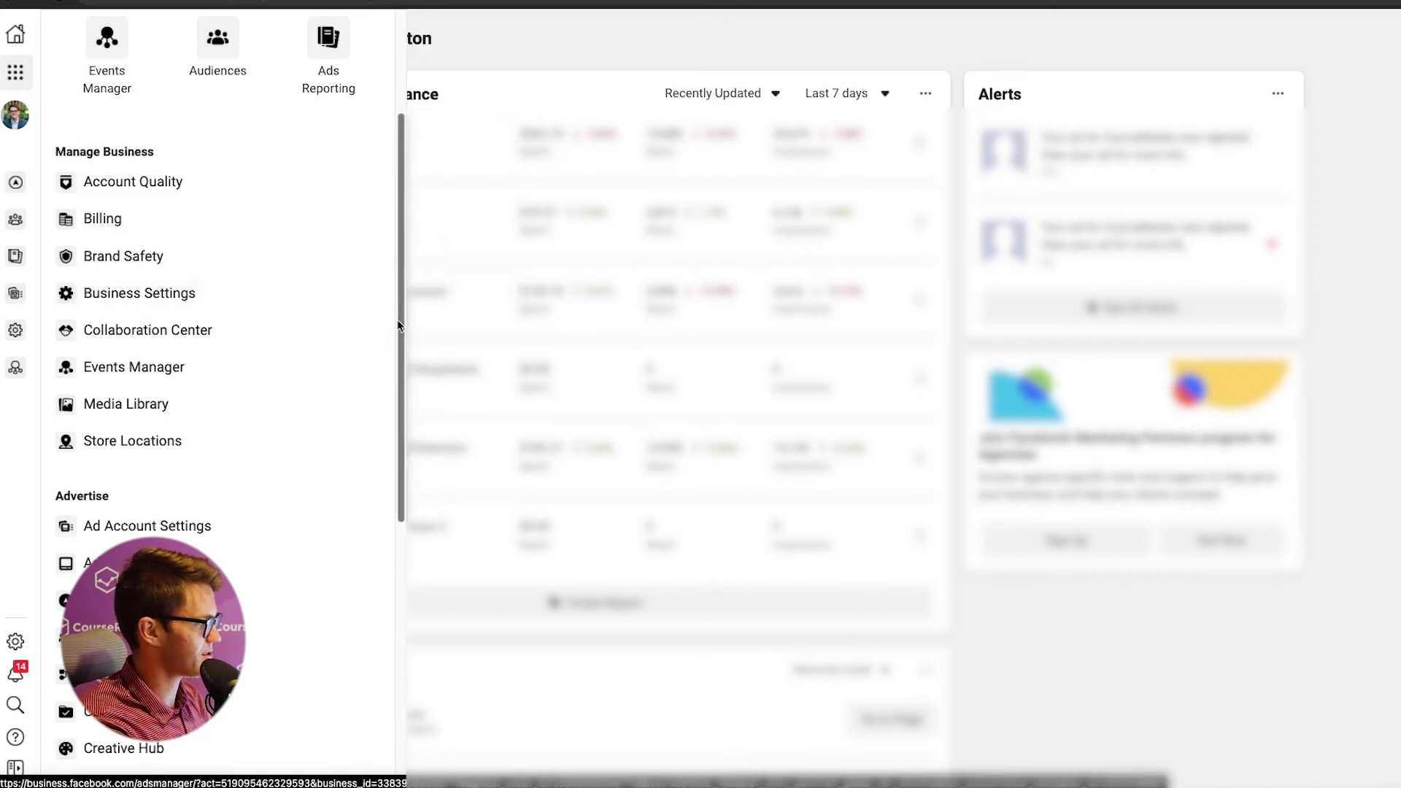
{"action": "scroll", "coordinate": [307, 353], "scroll_direction": "down", "scroll_amount": 7}
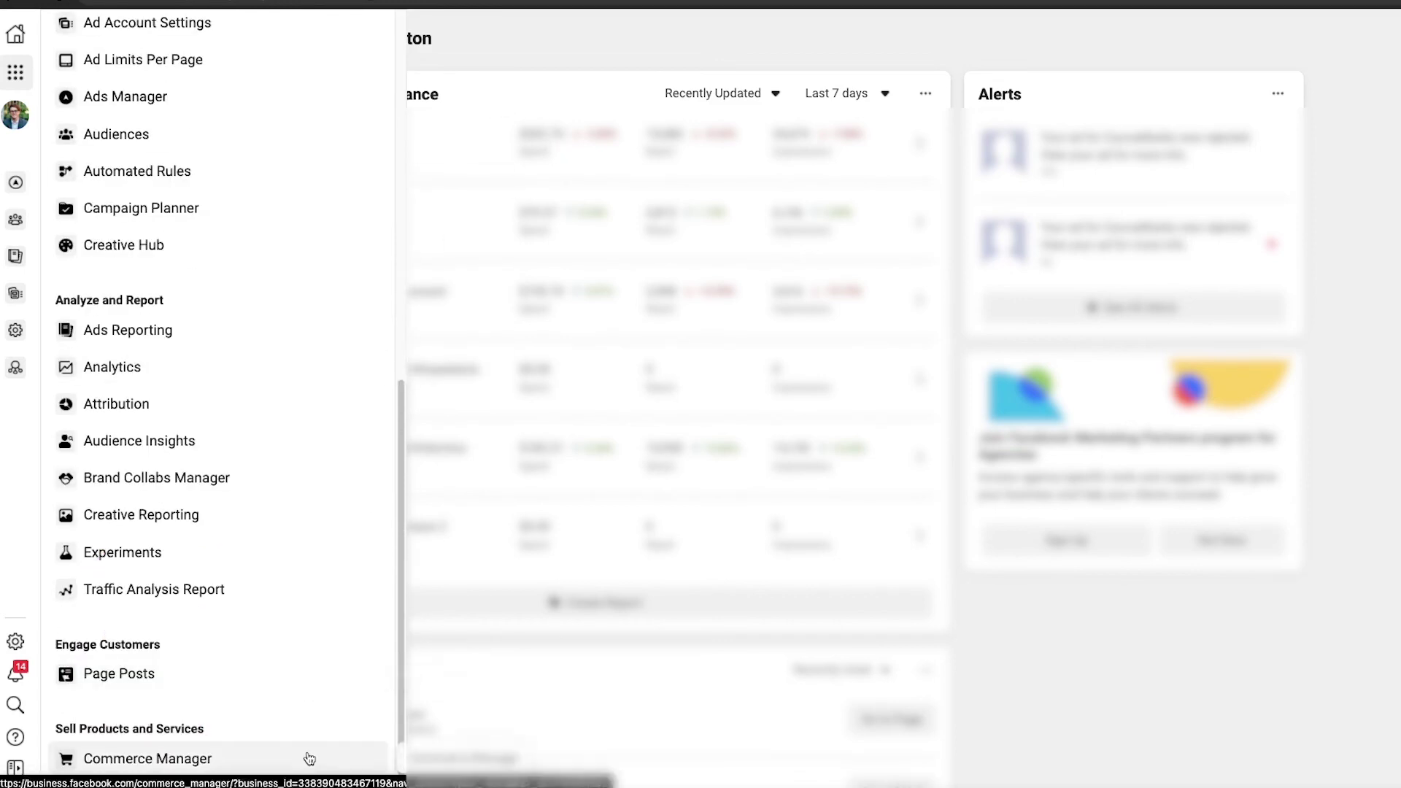
{"action": "scroll", "coordinate": [344, 556], "scroll_direction": "up", "scroll_amount": 7}
{"action": "scroll", "coordinate": [290, 406], "scroll_direction": "up", "scroll_amount": 2}
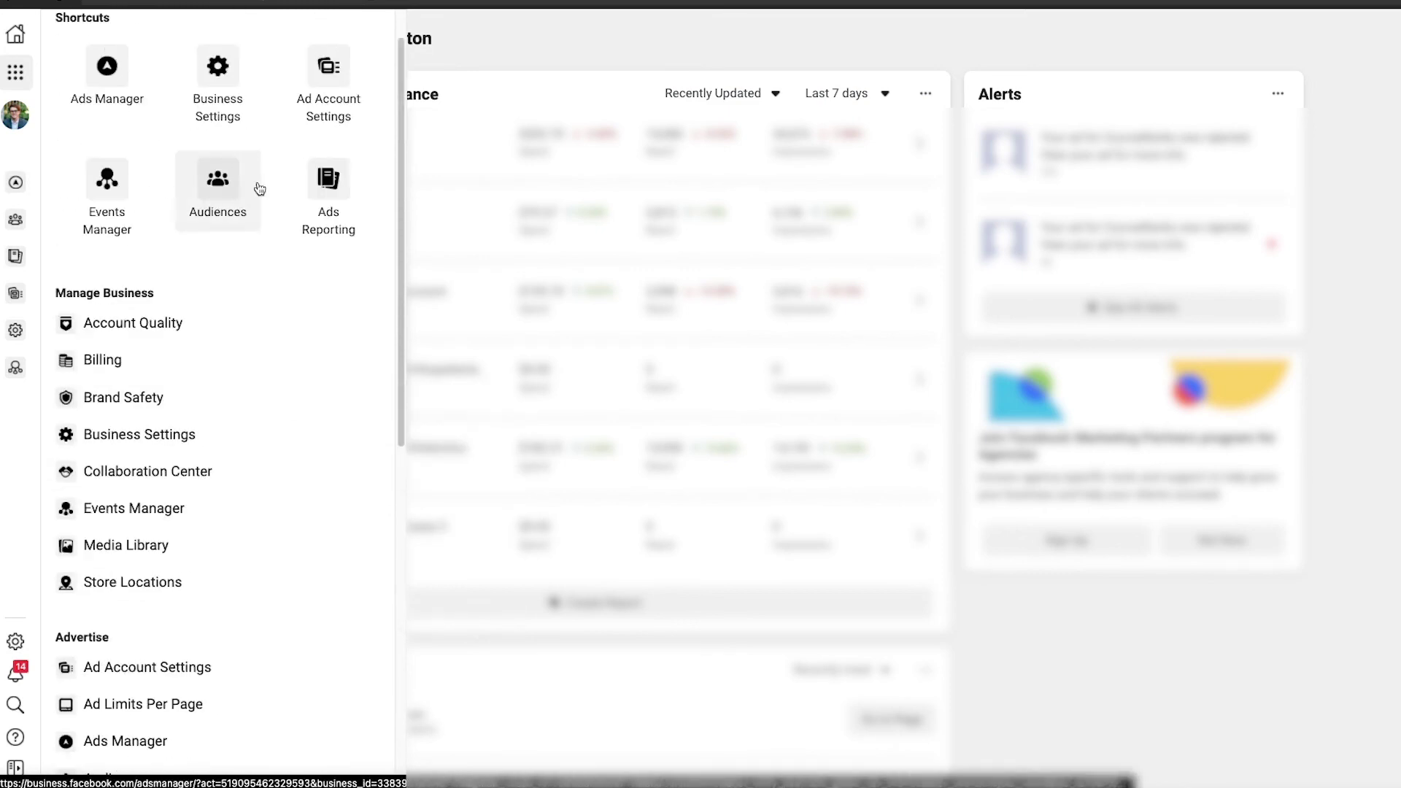
{"action": "scroll", "coordinate": [303, 462], "scroll_direction": "down", "scroll_amount": 5}
{"action": "left_click", "coordinate": [588, 12]}
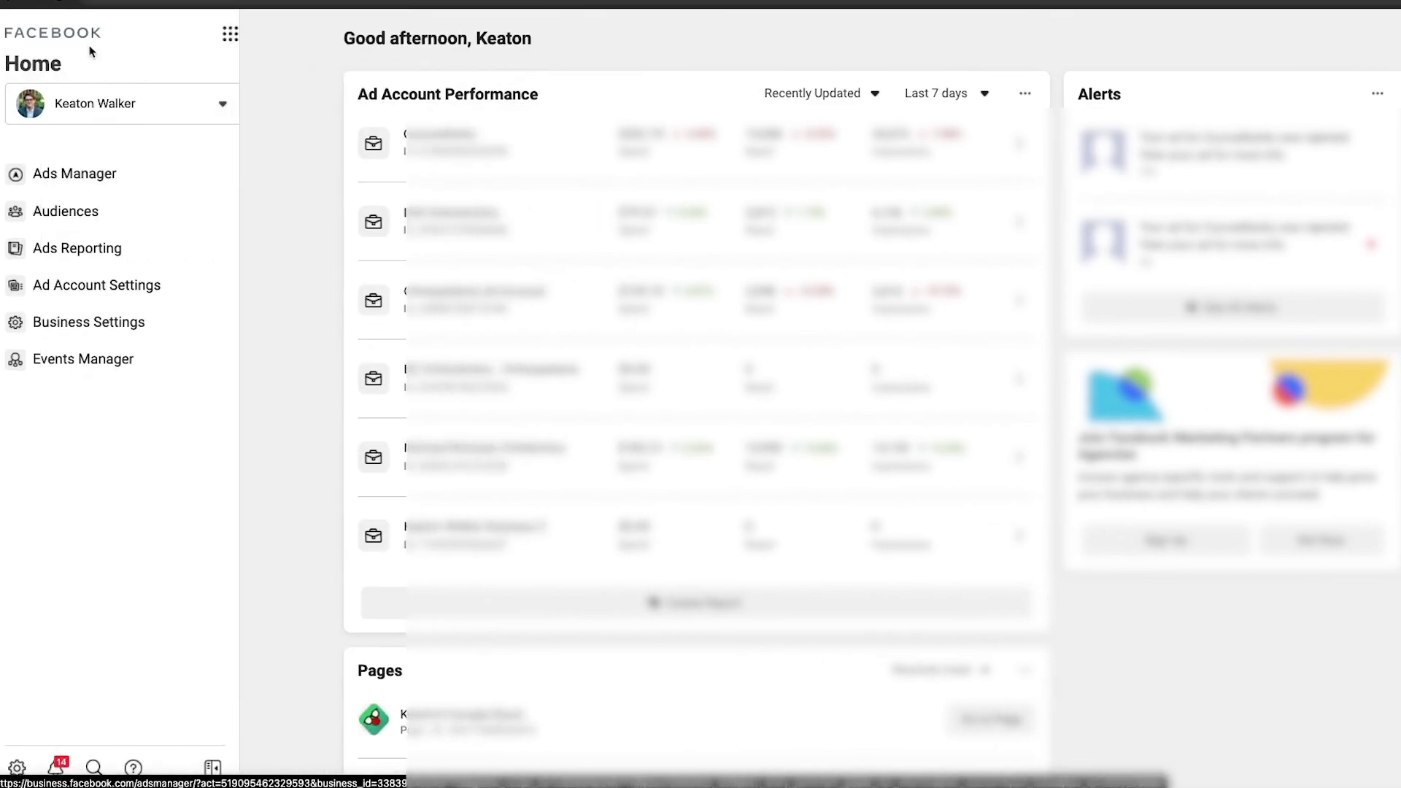